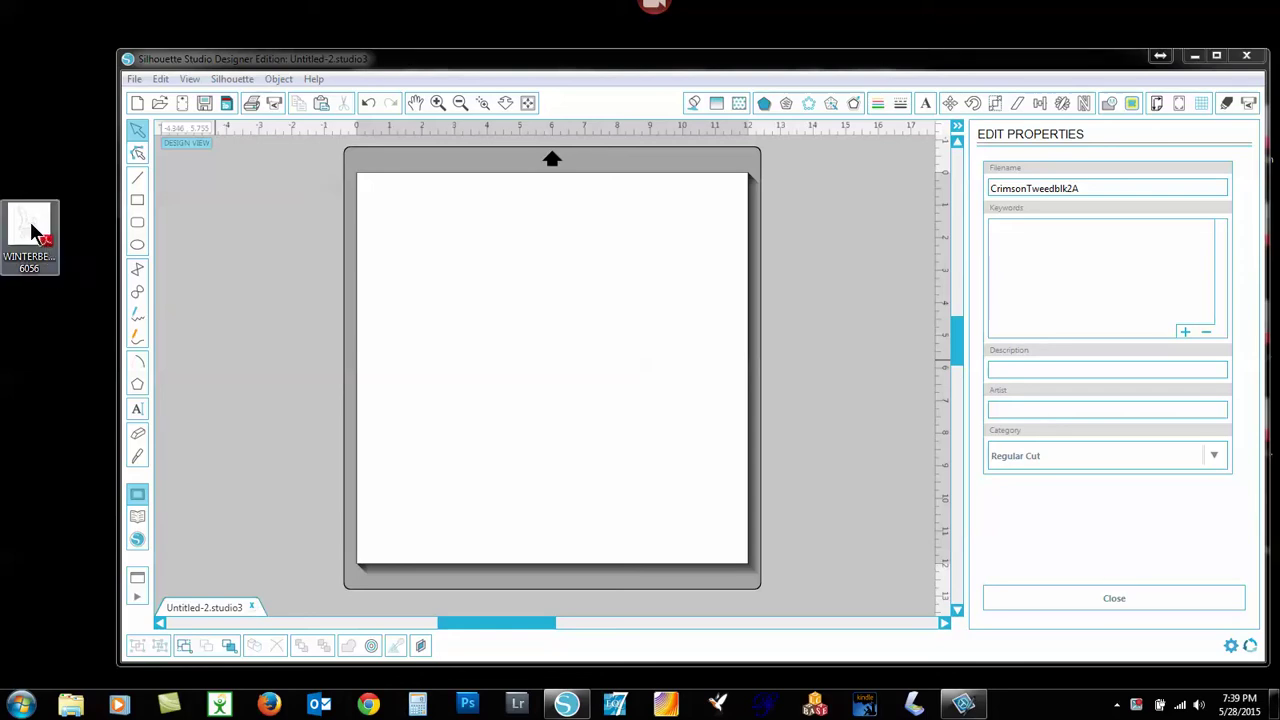
Drag the WINTERBERRY PDF from the desktop onto the design page to get the PDF Import dialog.
{"action": "left_click_drag", "start_coordinate": [36, 232], "coordinate": [492, 262]}
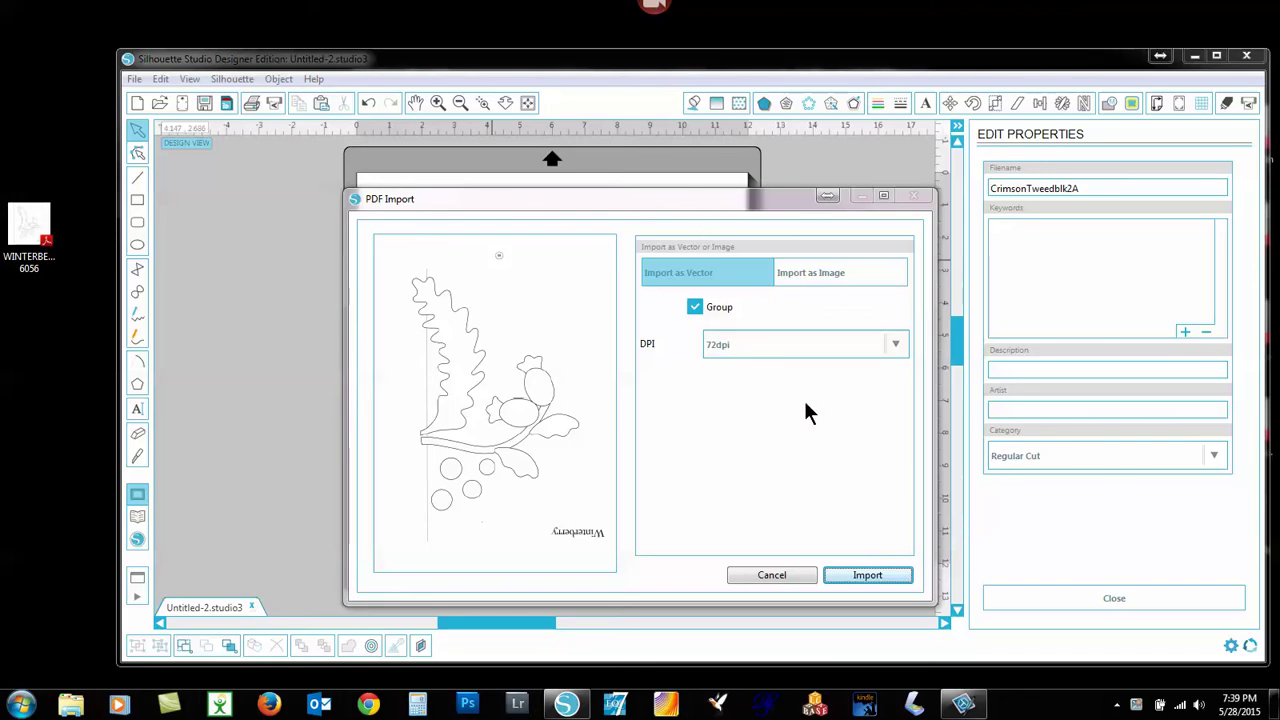
Raise the PDF Import resolution from 72dpi to 300dpi and import the Winterberry pattern as grouped vector.
{"action": "left_click", "coordinate": [896, 342]}
{"action": "left_click", "coordinate": [716, 435]}
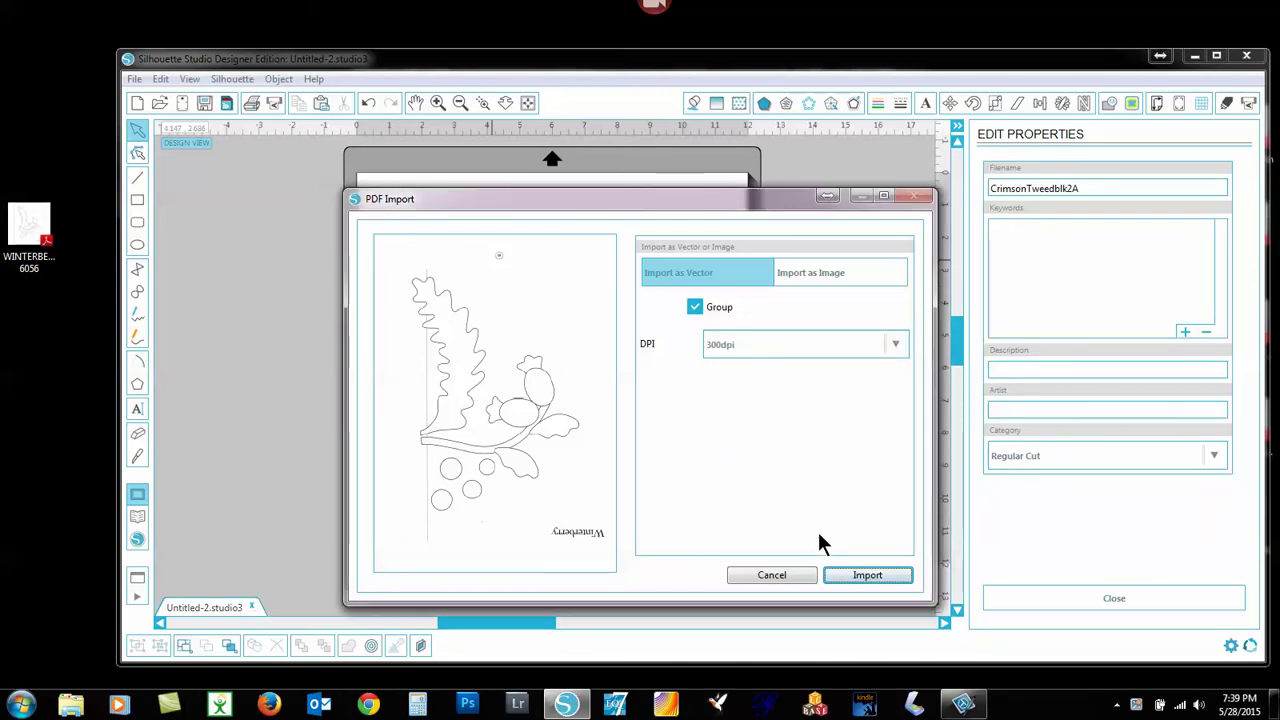
{"action": "left_click", "coordinate": [857, 576]}
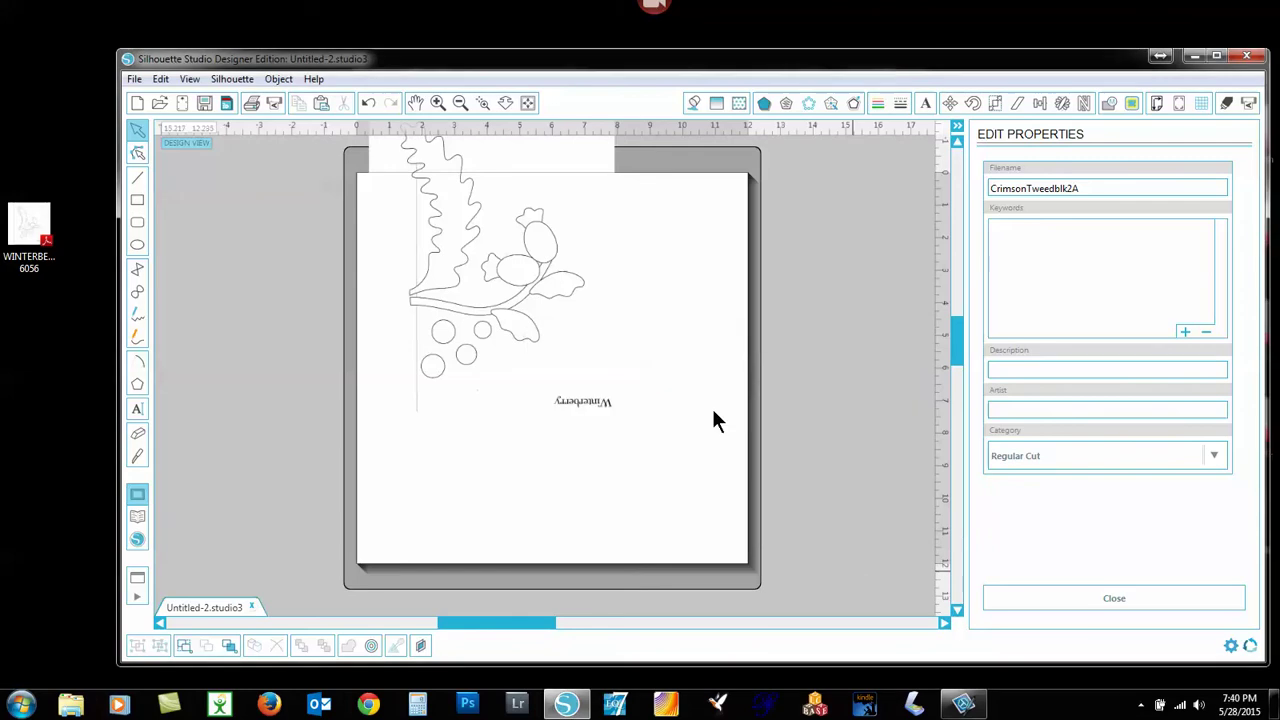
Move the 7.556 × 10.528 in Winterberry design fully onto the page and bring up the Trace panel.
{"action": "left_click_drag", "start_coordinate": [552, 271], "coordinate": [618, 373]}
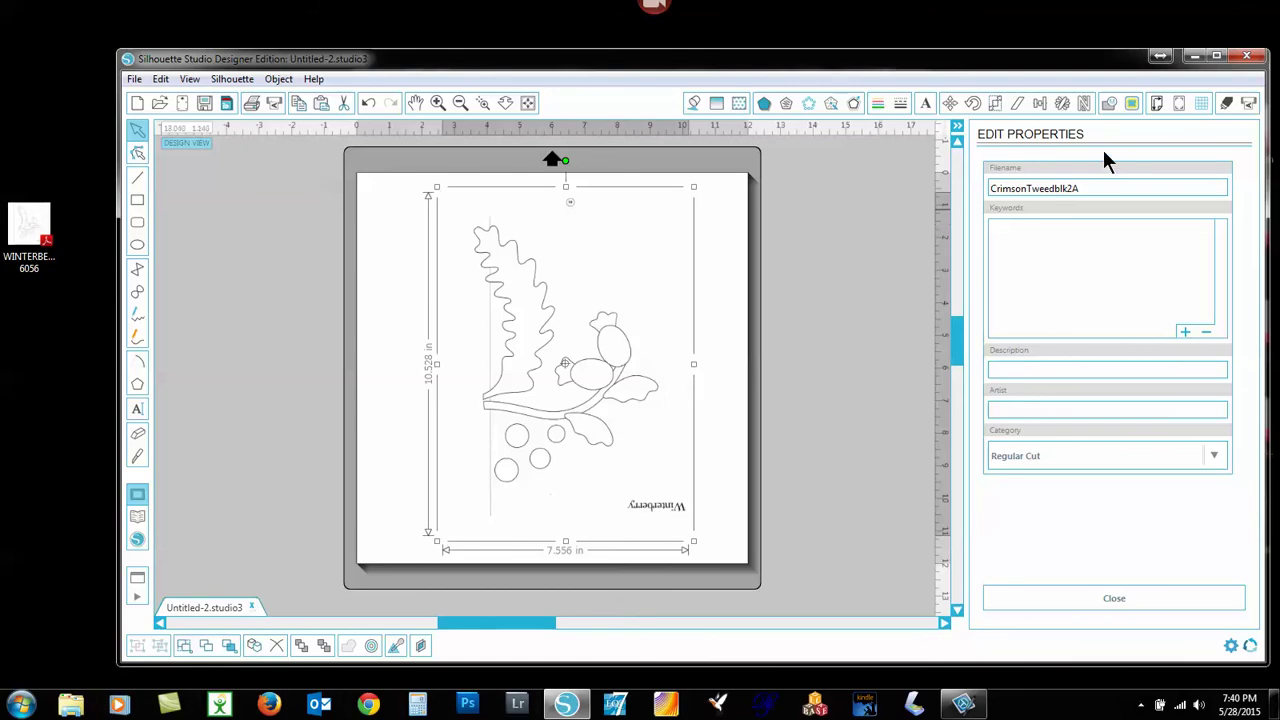
{"action": "left_click", "coordinate": [1135, 106]}
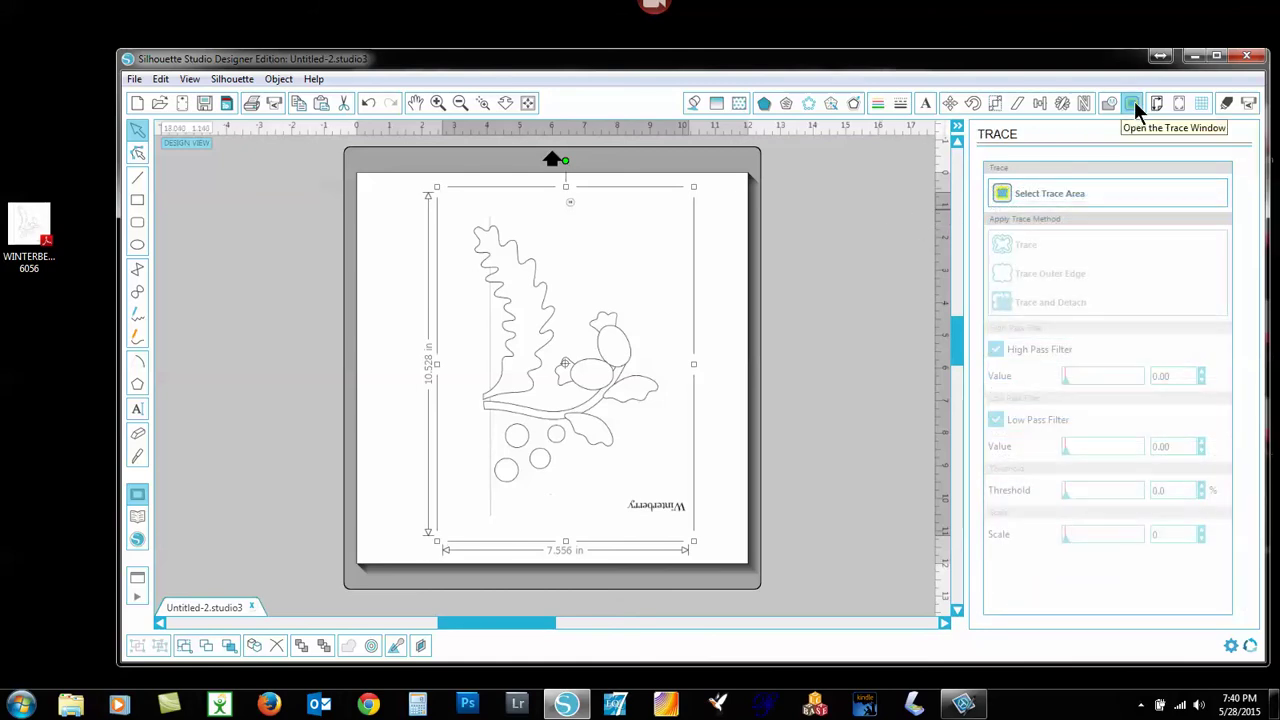
Trace the whole Winterberry image into cut lines and drag the original image off to the right.
{"action": "left_click", "coordinate": [1003, 194]}
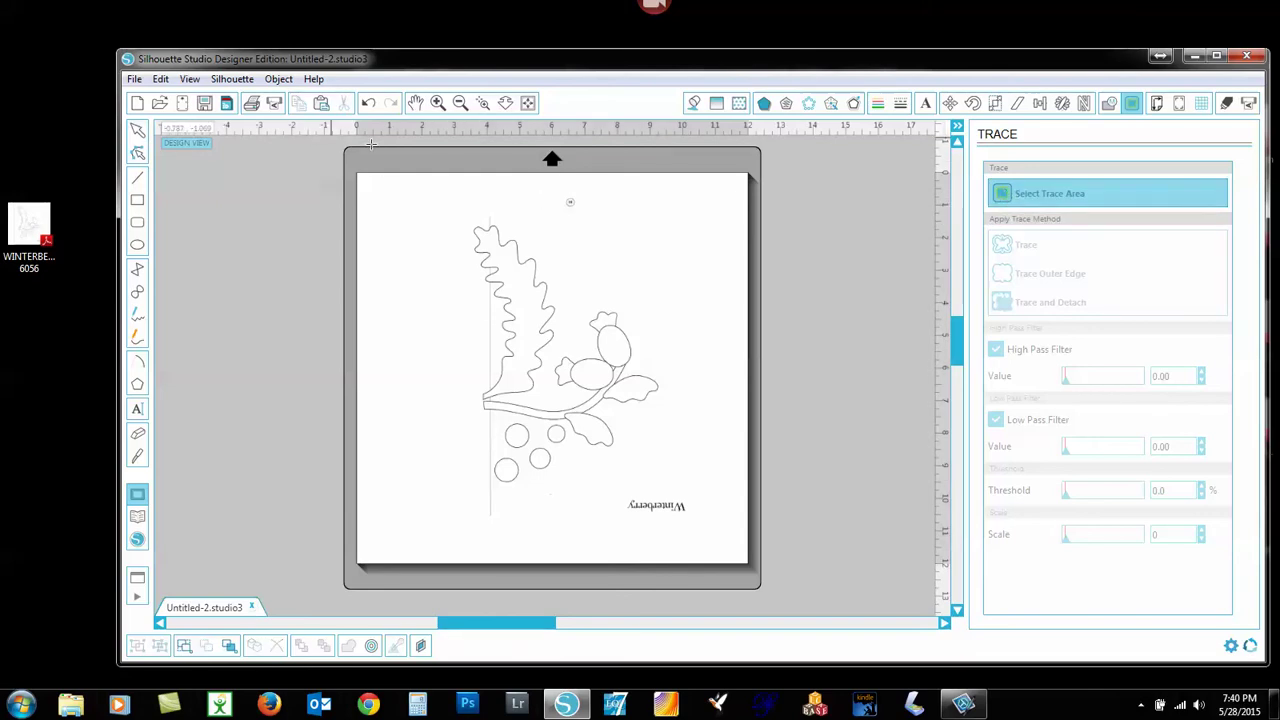
{"action": "mouse_move", "coordinate": [370, 146]}
{"action": "left_mouse_down"}
{"action": "mouse_move", "coordinate": [770, 222]}
{"action": "mouse_move", "coordinate": [832, 380]}
{"action": "mouse_move", "coordinate": [788, 502]}
{"action": "mouse_move", "coordinate": [780, 572]}
{"action": "left_mouse_up"}
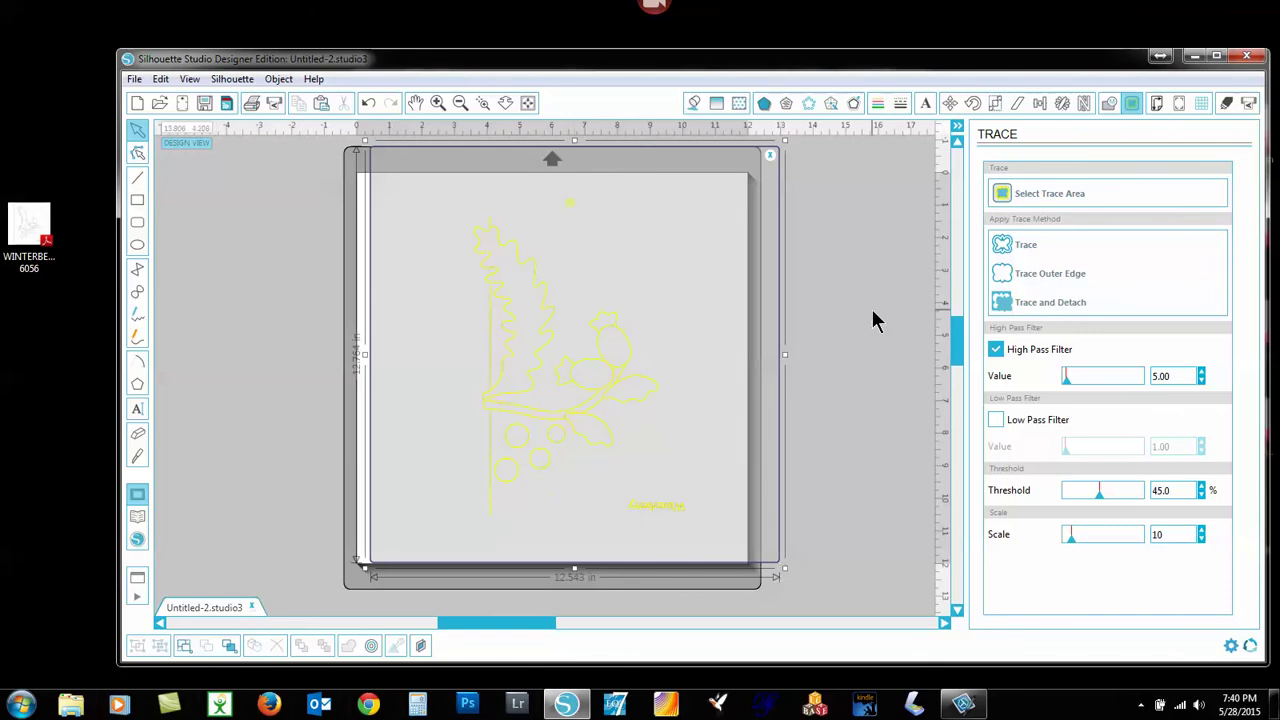
{"action": "left_click", "coordinate": [1000, 256]}
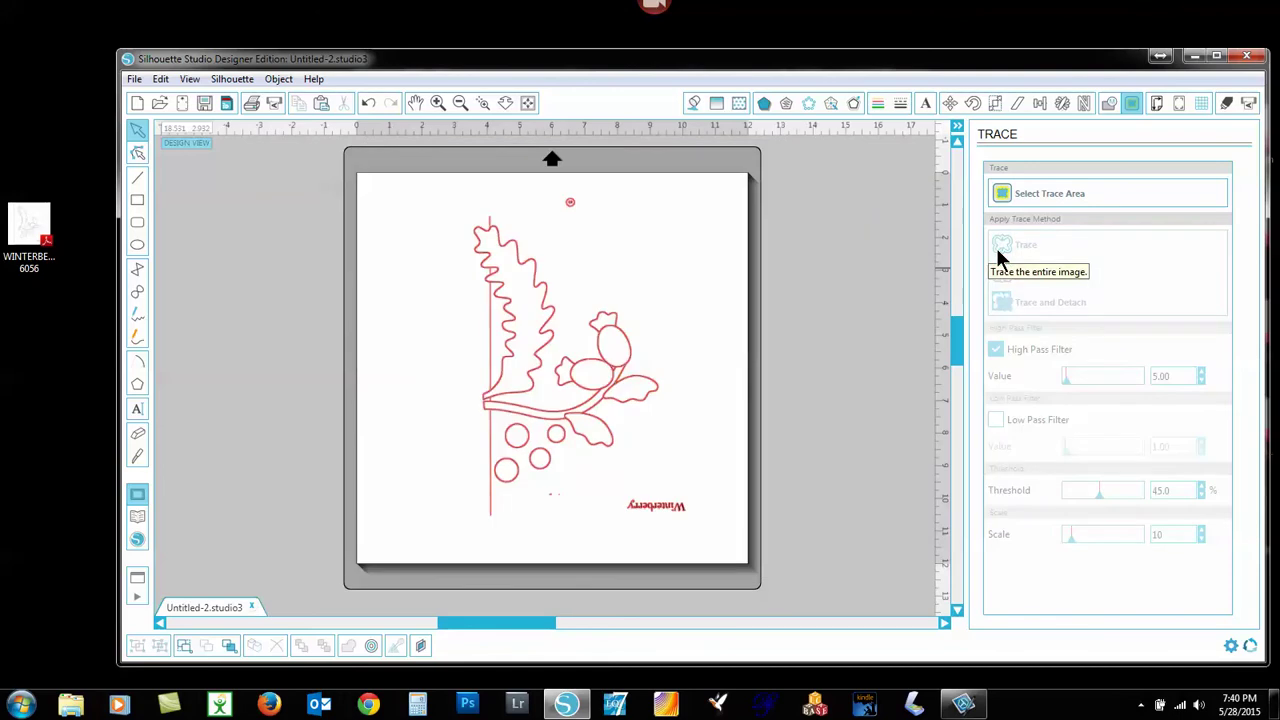
{"action": "mouse_move", "coordinate": [634, 443]}
{"action": "left_mouse_down"}
{"action": "mouse_move", "coordinate": [970, 437]}
{"action": "mouse_move", "coordinate": [948, 446]}
{"action": "left_mouse_up"}
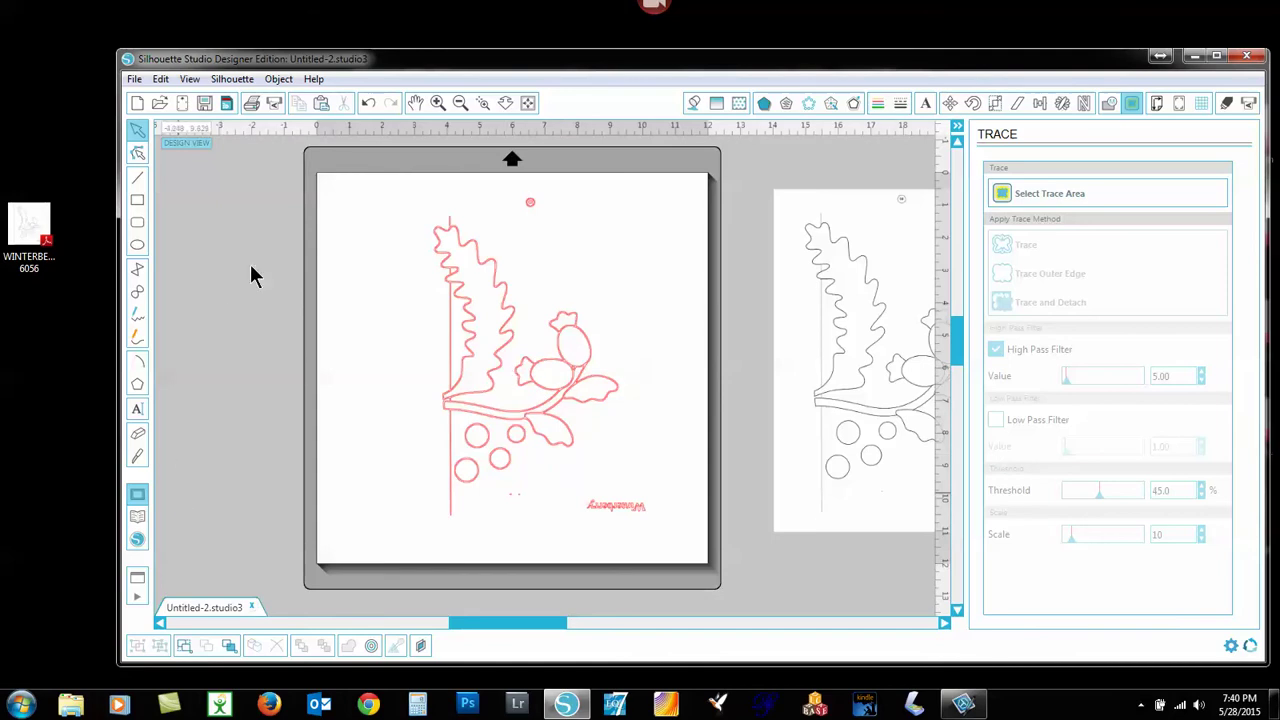
Release the traced design's compound path into separate individual shapes, then deselect.
{"action": "left_click_drag", "start_coordinate": [346, 163], "coordinate": [700, 608]}
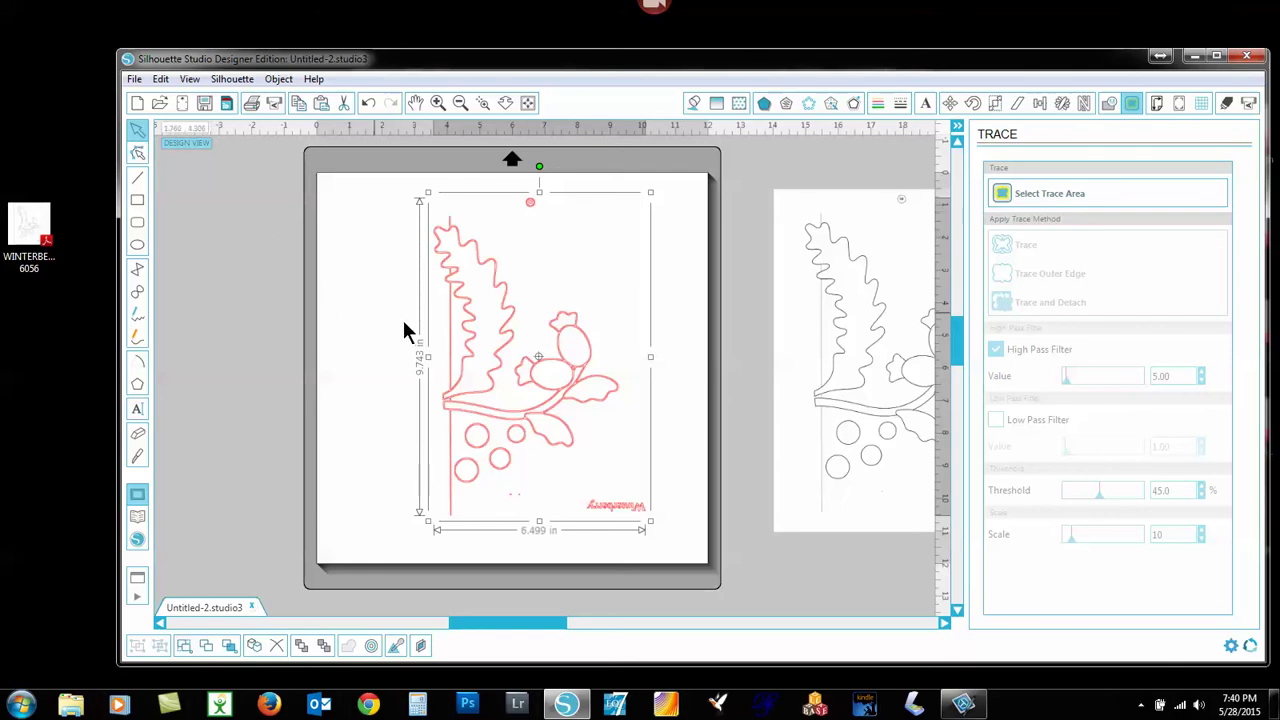
{"action": "right_click", "coordinate": [472, 340]}
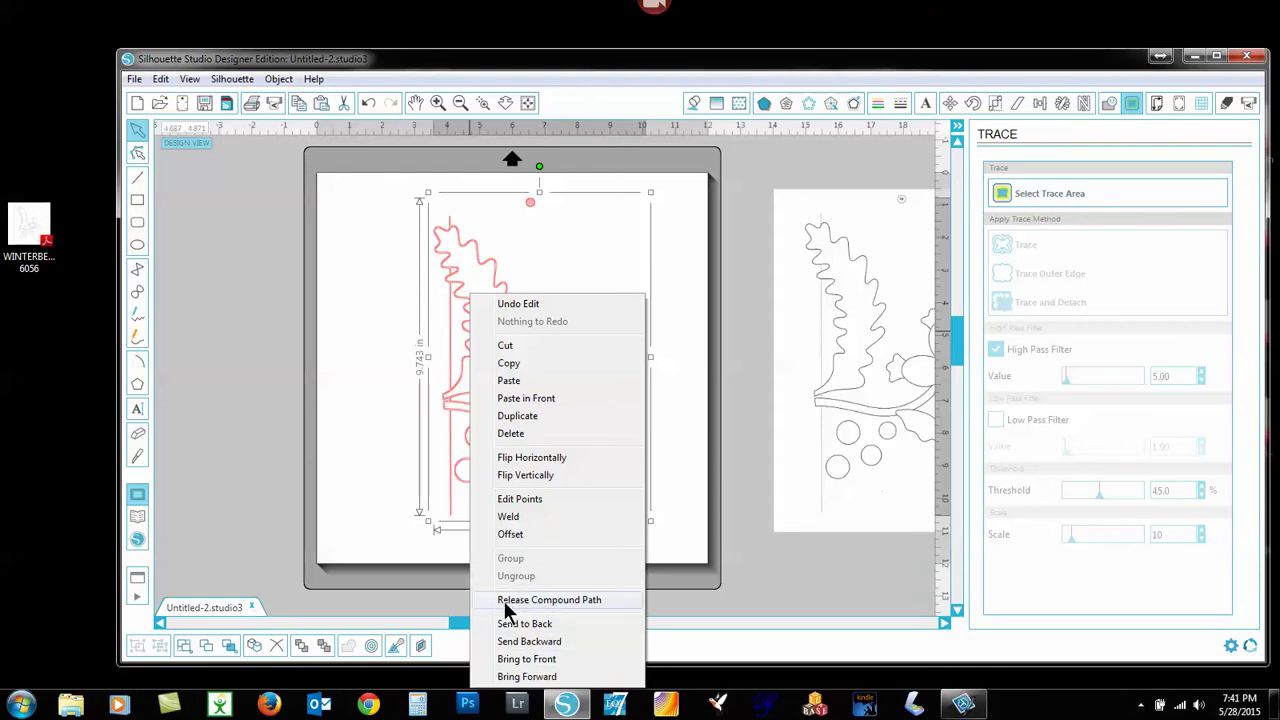
{"action": "left_click", "coordinate": [530, 600]}
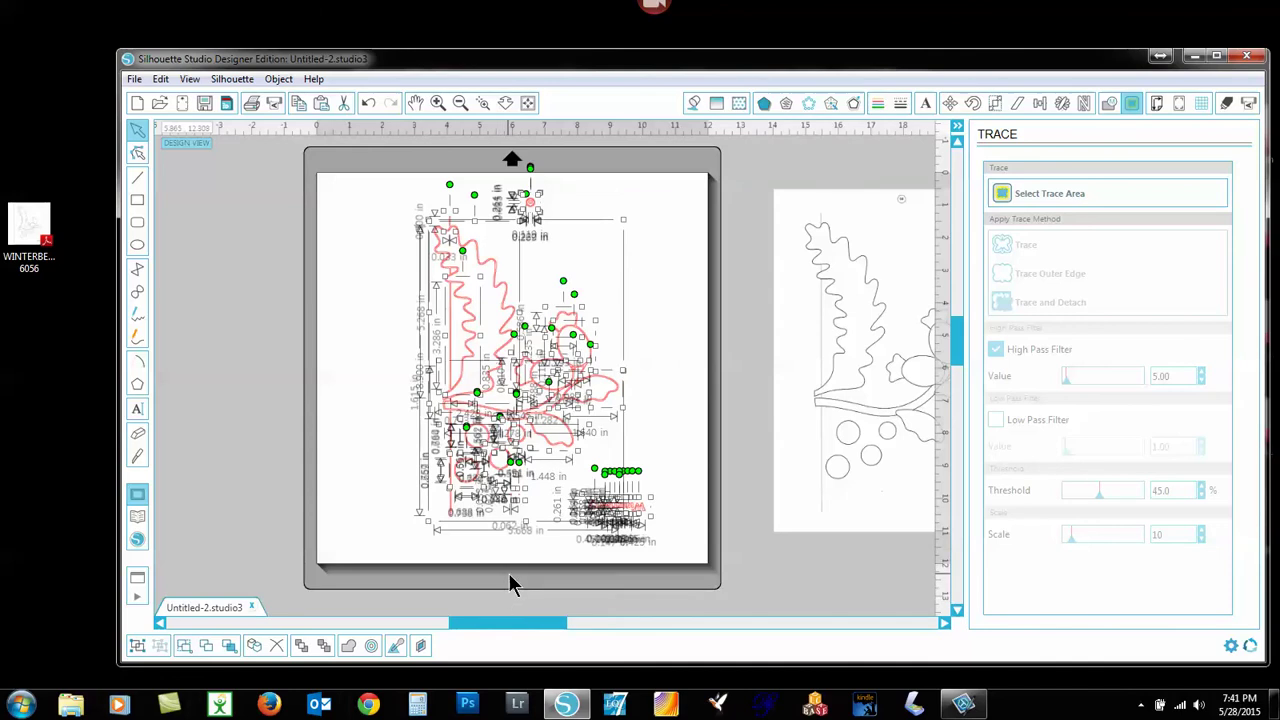
{"action": "left_click", "coordinate": [510, 578]}
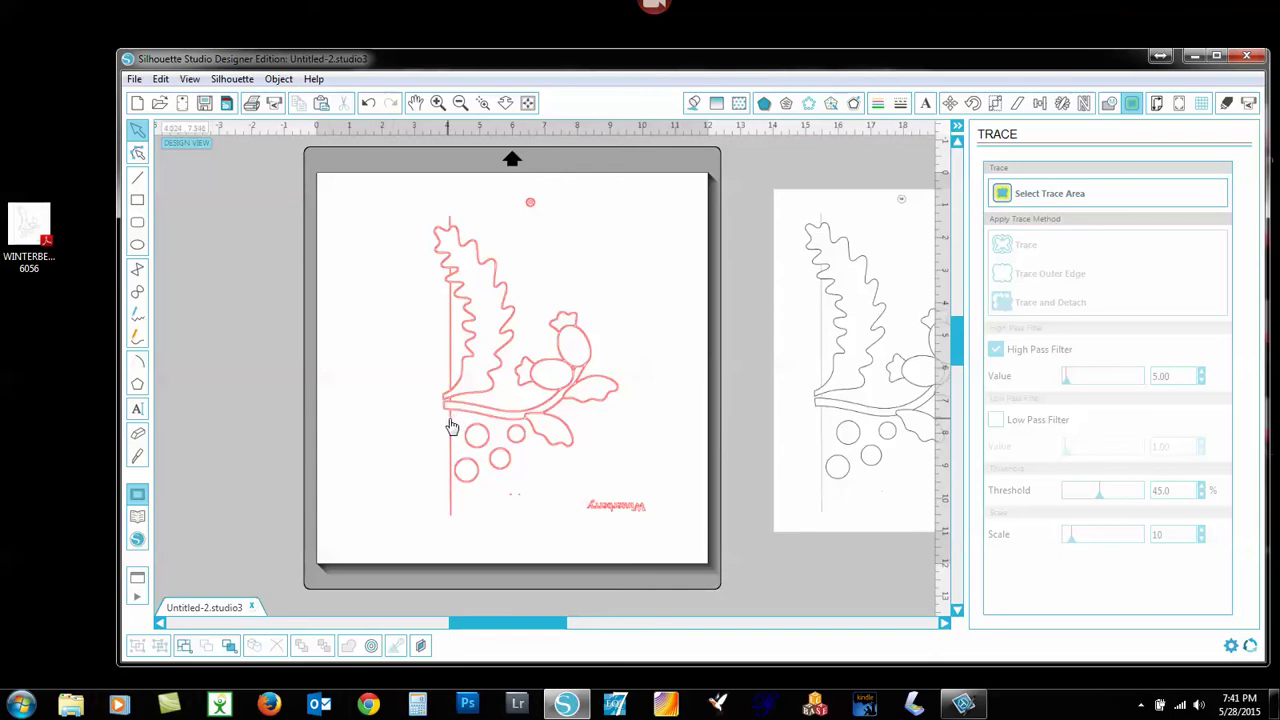
Move the leaf-and-stem piece off the page to the left and lay the wavy stem strip onto it.
{"action": "mouse_move", "coordinate": [449, 430]}
{"action": "left_mouse_down"}
{"action": "mouse_move", "coordinate": [389, 449]}
{"action": "mouse_move", "coordinate": [269, 414]}
{"action": "mouse_move", "coordinate": [183, 423]}
{"action": "mouse_move", "coordinate": [142, 412]}
{"action": "left_mouse_up"}
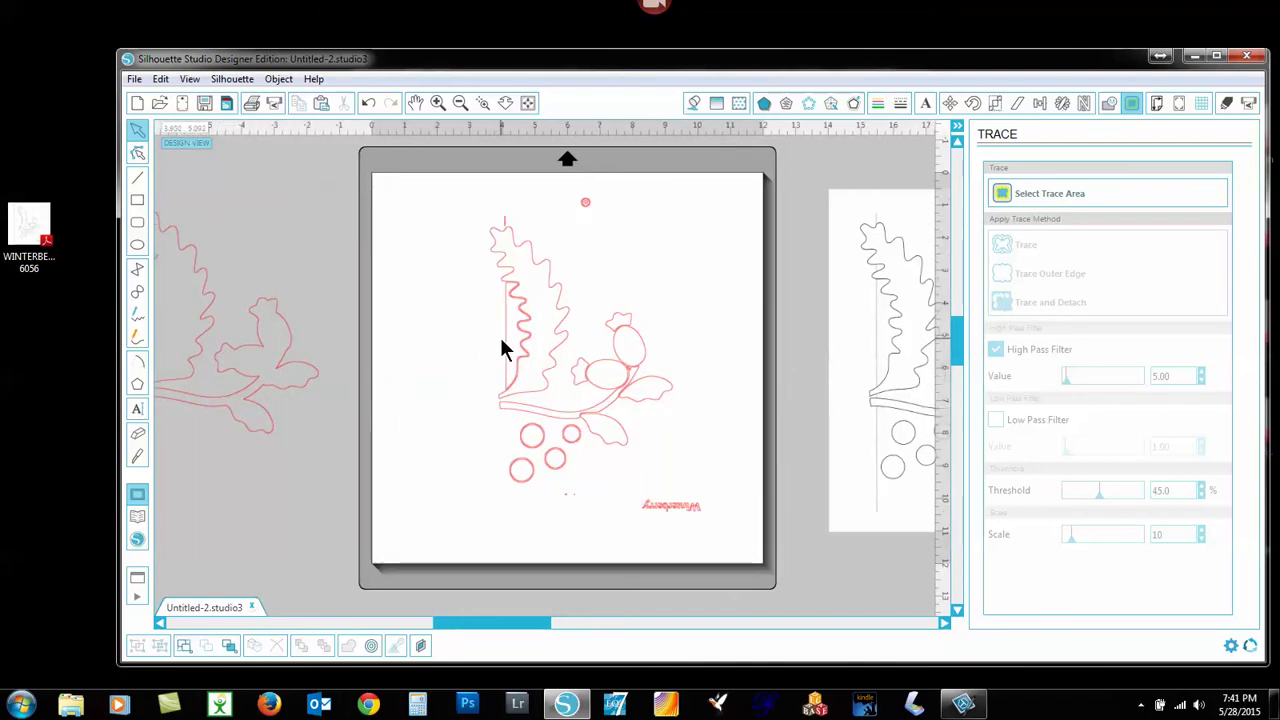
{"action": "left_click_drag", "start_coordinate": [501, 337], "coordinate": [378, 348]}
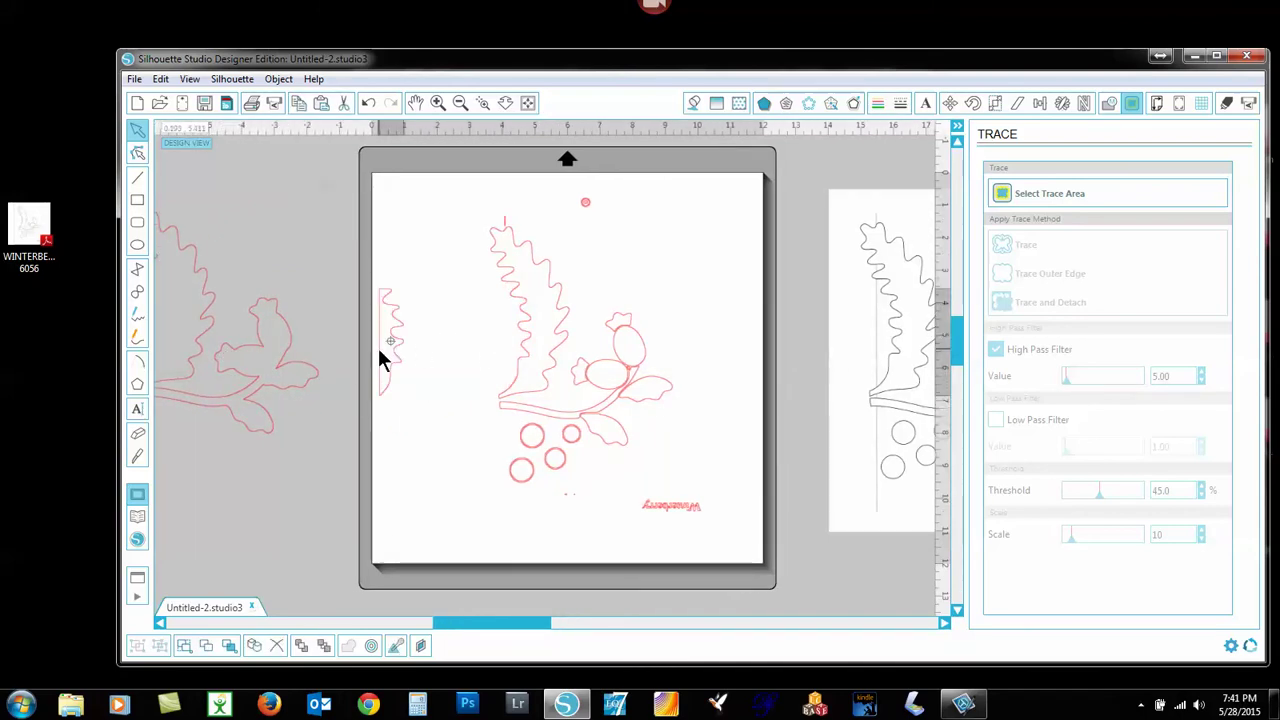
{"action": "left_click", "coordinate": [394, 363]}
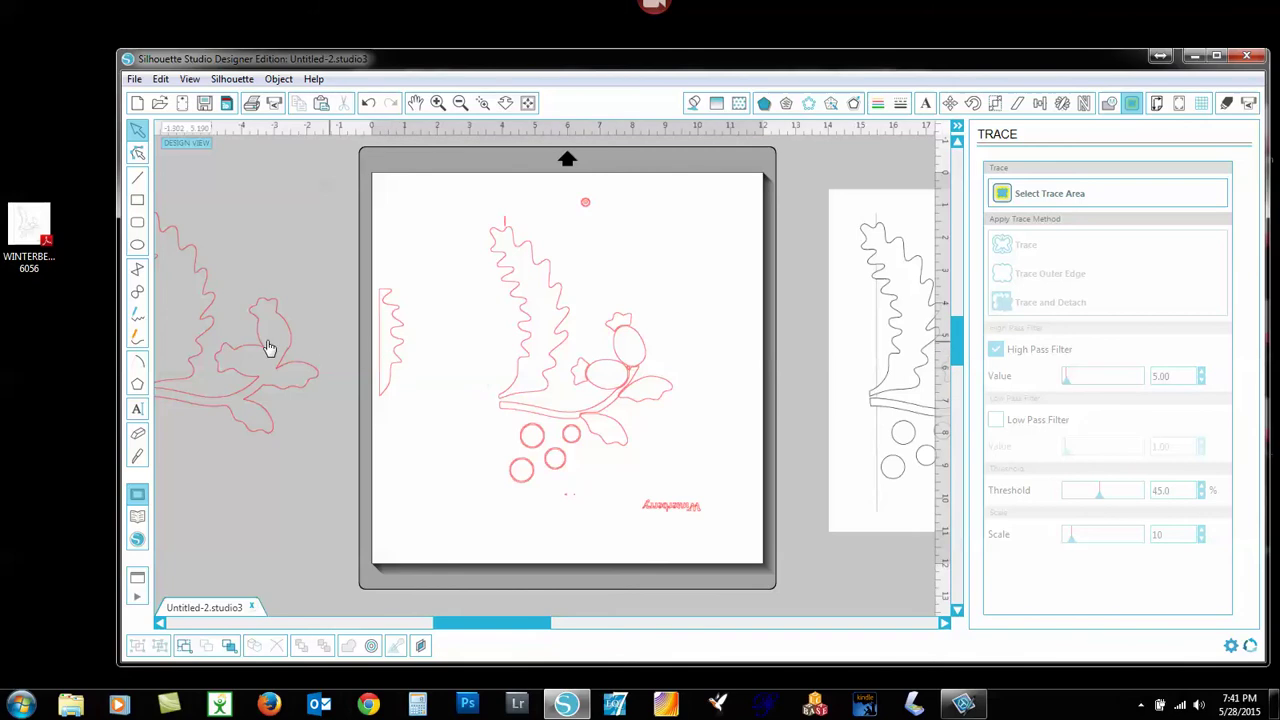
{"action": "left_click_drag", "start_coordinate": [268, 347], "coordinate": [266, 349]}
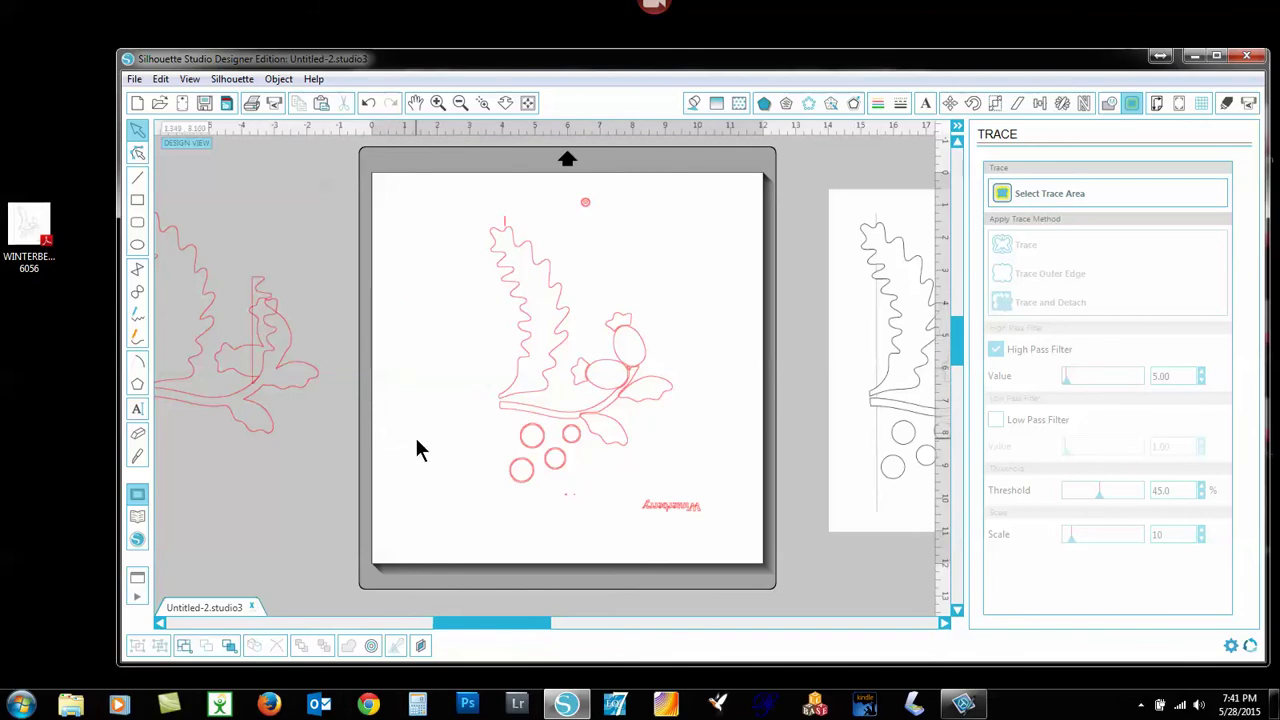
{"action": "left_click", "coordinate": [483, 104]}
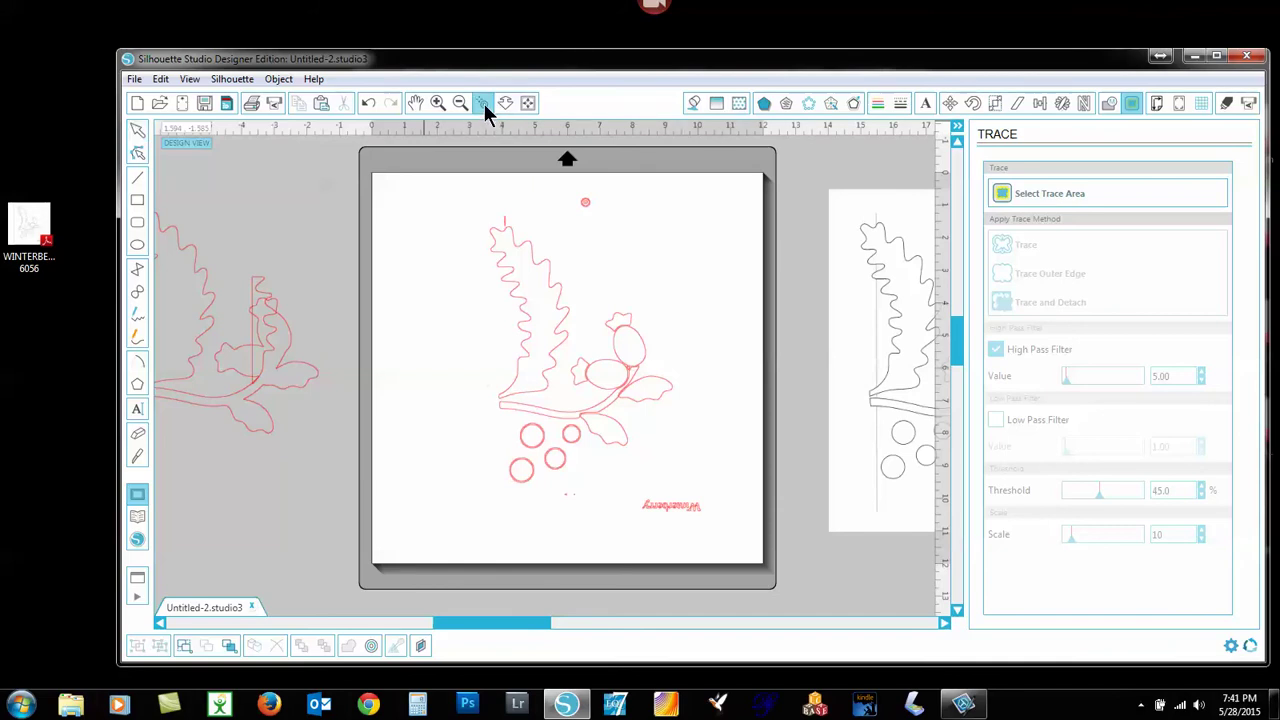
Zoom into the berries and drag each of the four inner circles into a cluster at the left.
{"action": "left_click", "coordinate": [552, 442]}
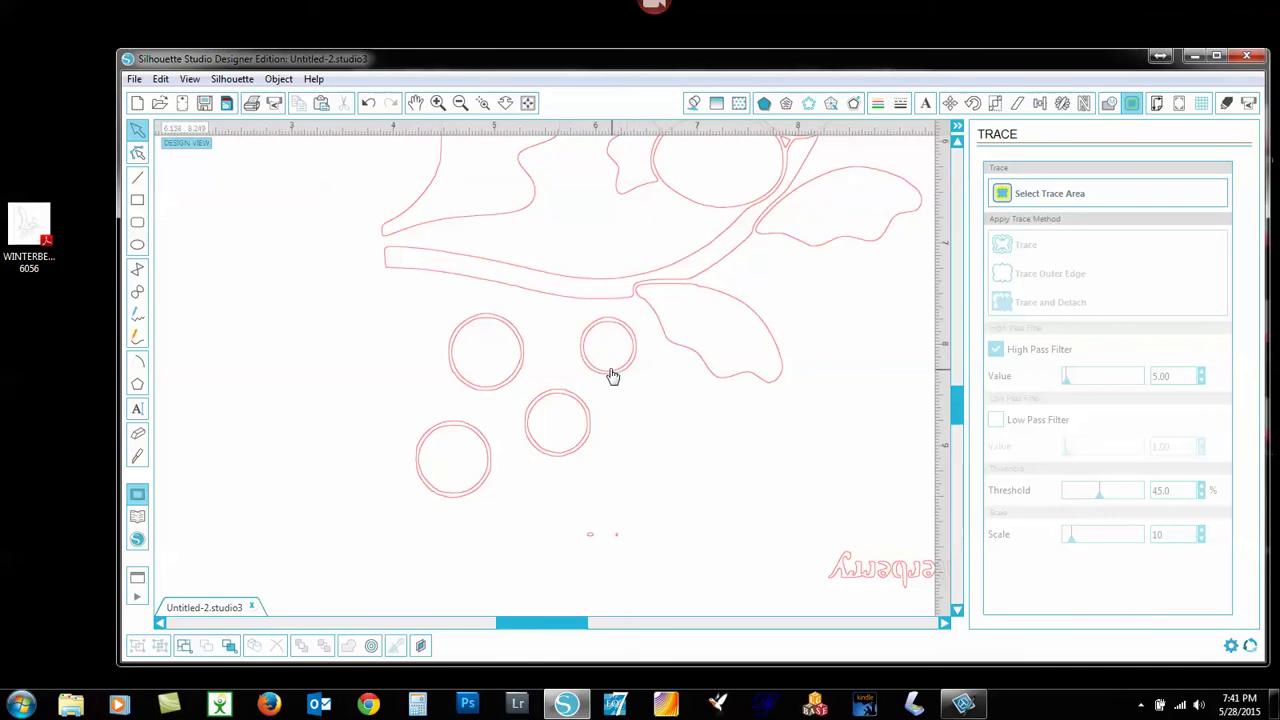
{"action": "left_click_drag", "start_coordinate": [612, 376], "coordinate": [244, 349]}
{"action": "left_click", "coordinate": [501, 407]}
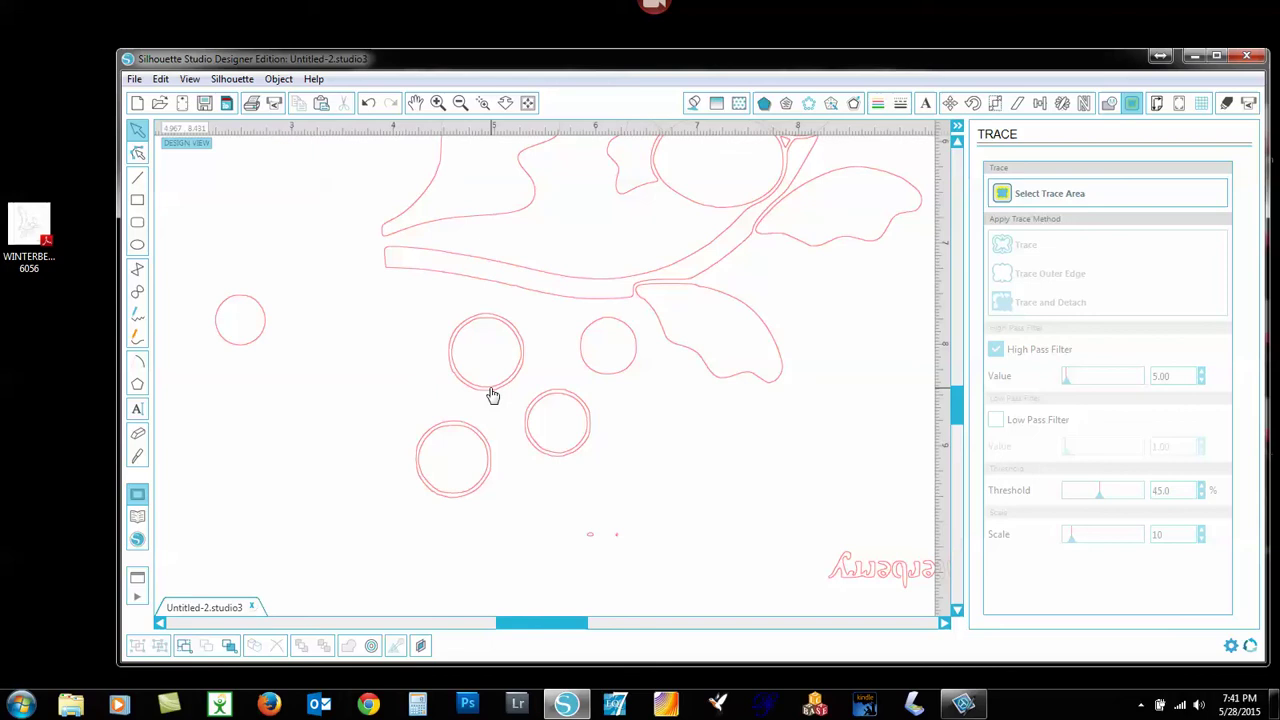
{"action": "left_click_drag", "start_coordinate": [380, 383], "coordinate": [268, 364]}
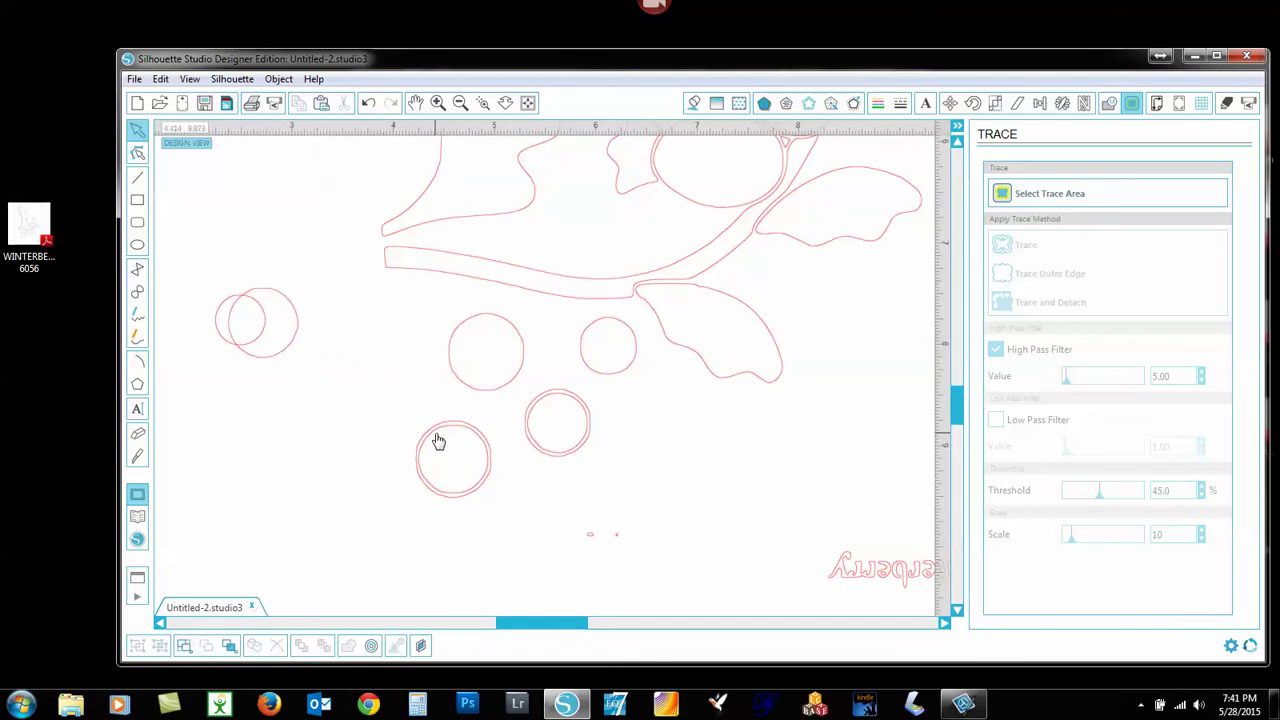
{"action": "left_click_drag", "start_coordinate": [437, 440], "coordinate": [253, 329]}
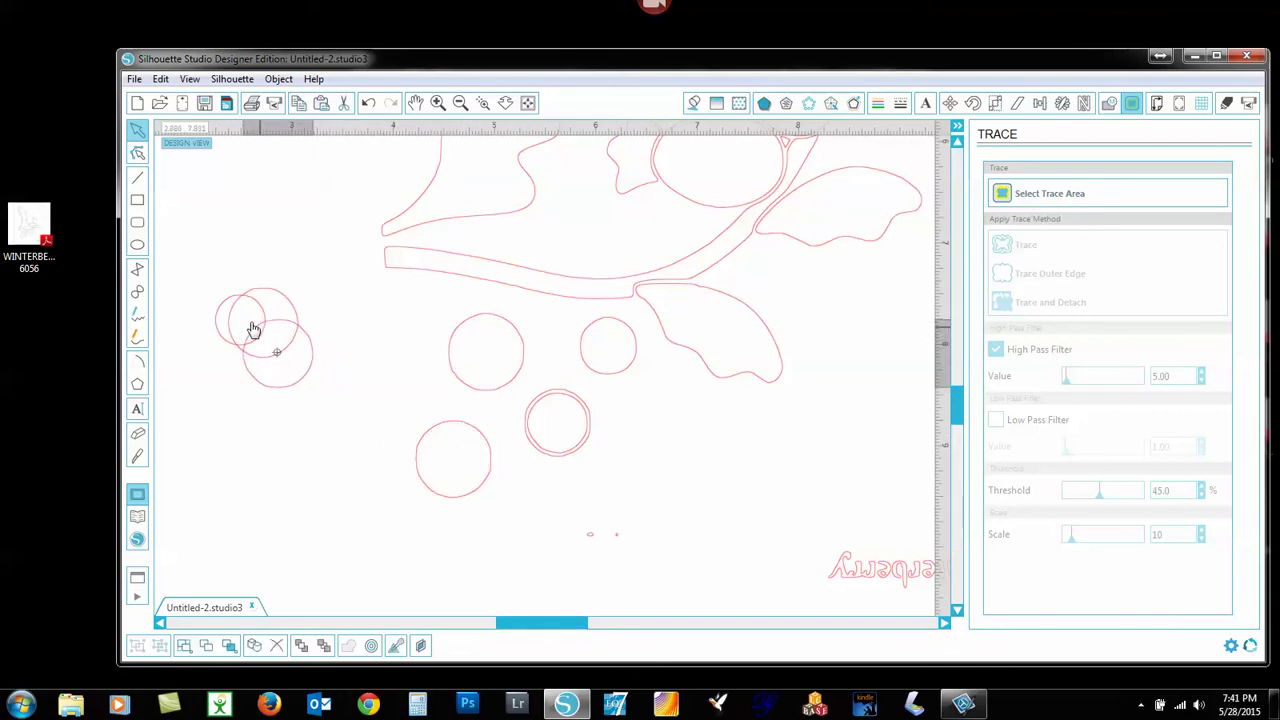
{"action": "left_click", "coordinate": [303, 338]}
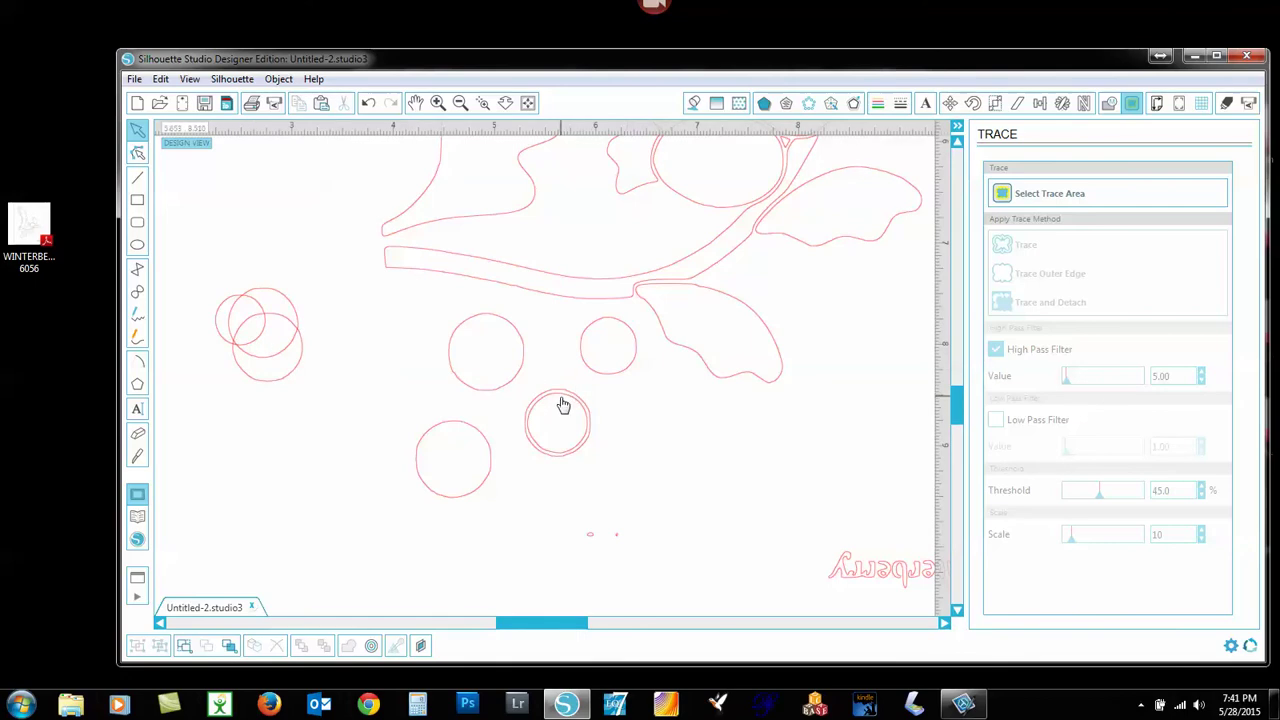
{"action": "mouse_move", "coordinate": [563, 403]}
{"action": "left_mouse_down"}
{"action": "mouse_move", "coordinate": [316, 370]}
{"action": "mouse_move", "coordinate": [267, 346]}
{"action": "left_mouse_up"}
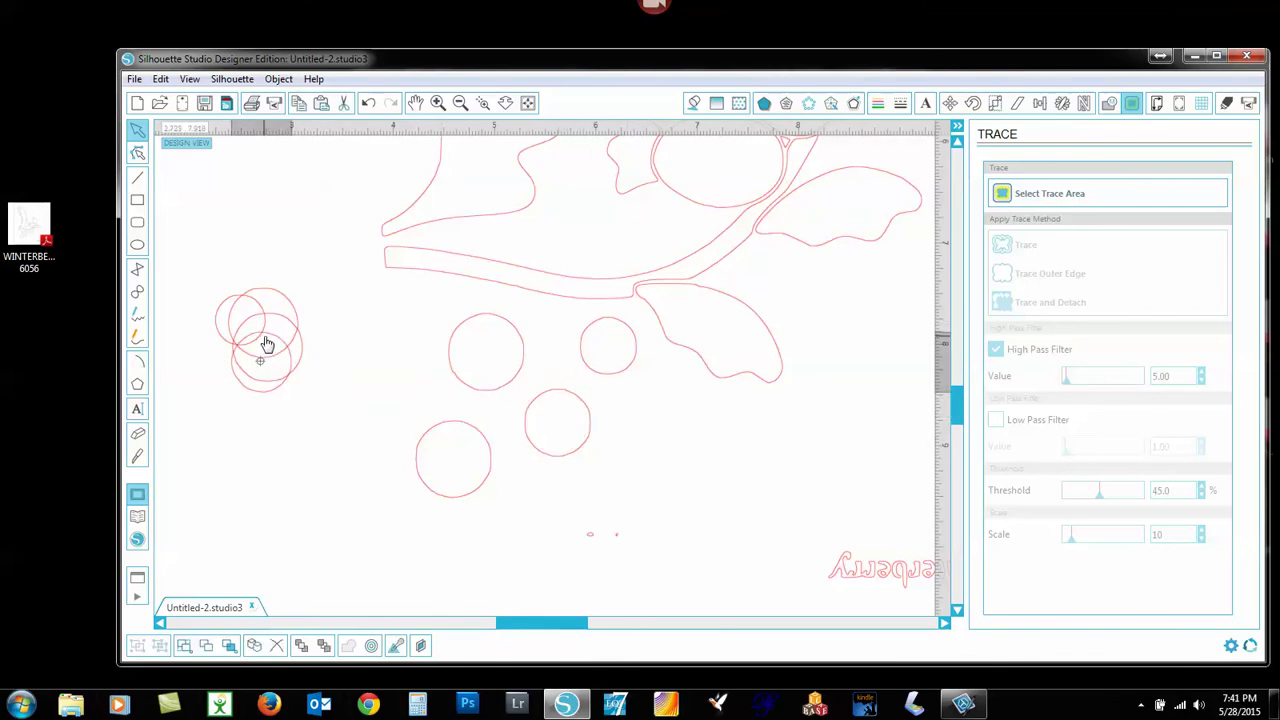
{"action": "left_click", "coordinate": [267, 345]}
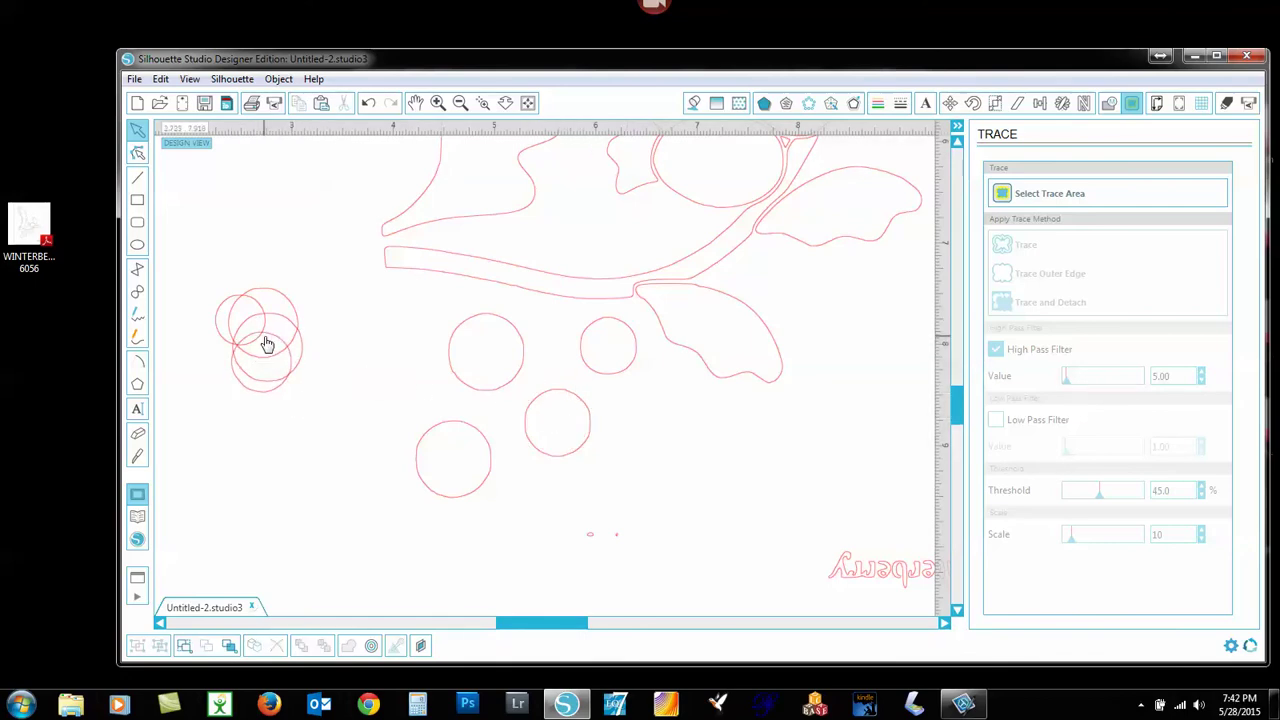
Select the cluster of extra circles and cut them away.
{"action": "left_click_drag", "start_coordinate": [198, 262], "coordinate": [349, 426]}
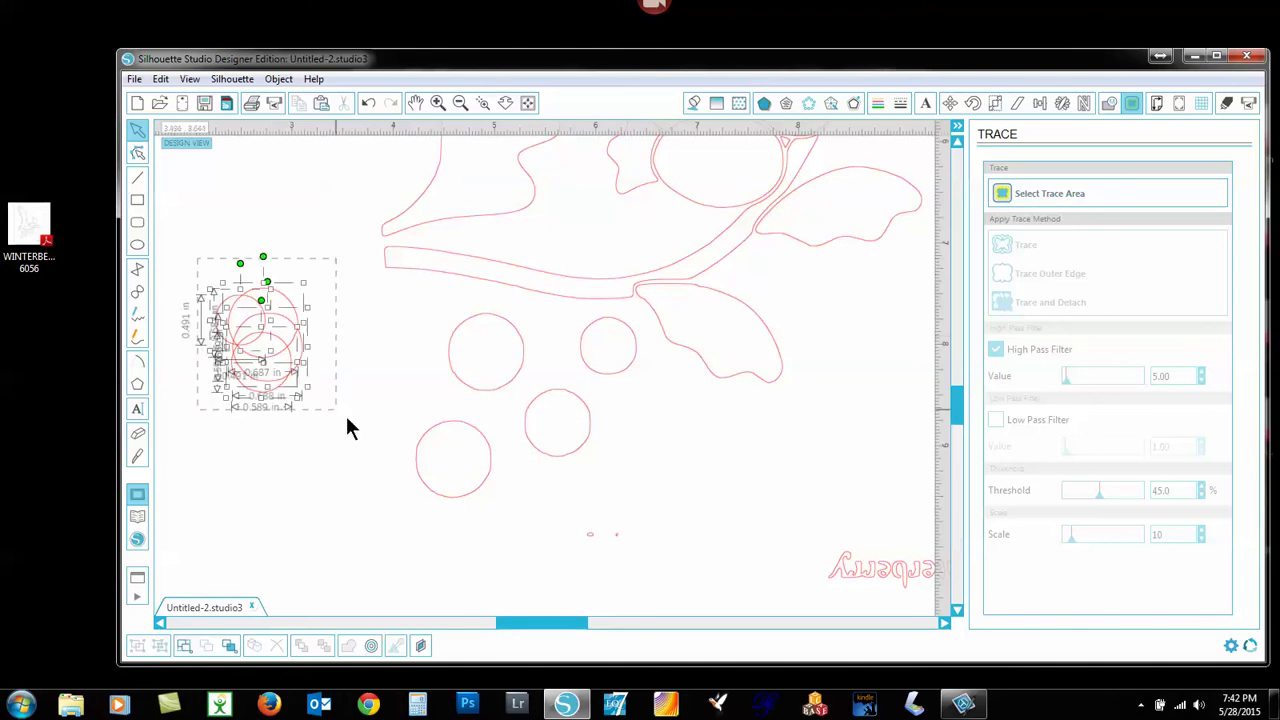
{"action": "right_click", "coordinate": [265, 364]}
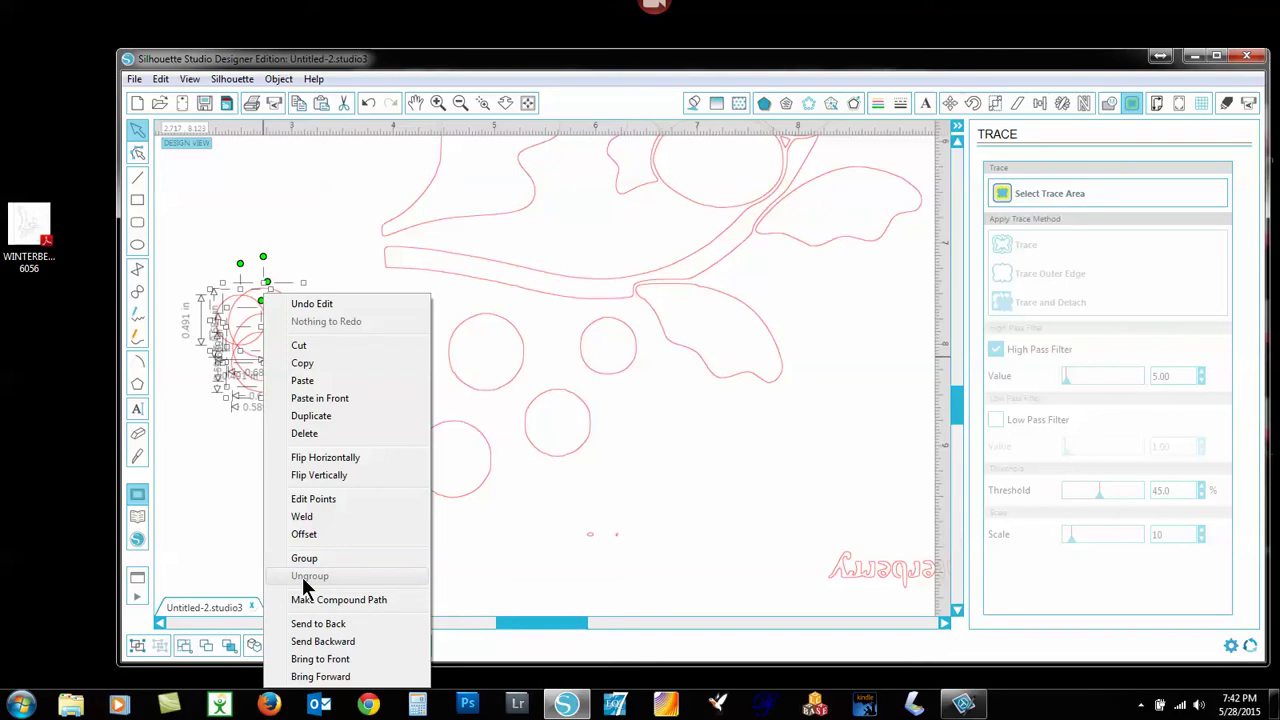
{"action": "left_click", "coordinate": [325, 346]}
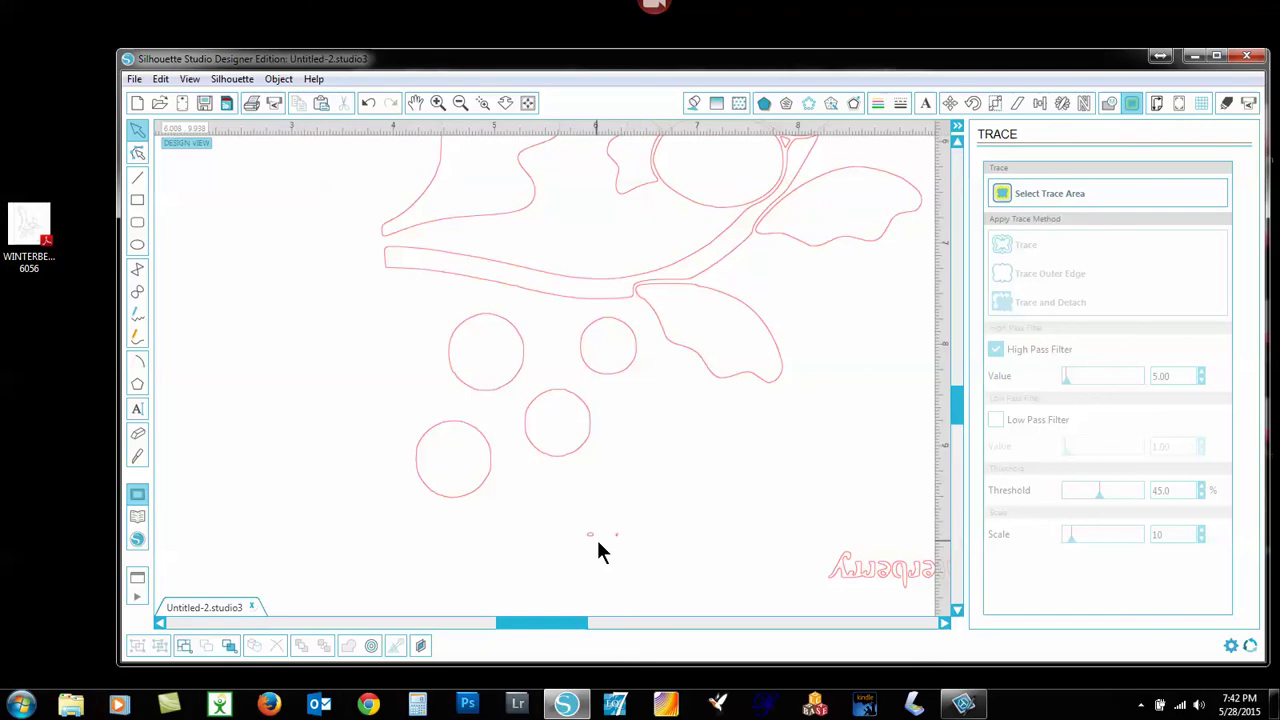
Cut away the small stray dots and the mirrored Winterberry label.
{"action": "left_click_drag", "start_coordinate": [568, 511], "coordinate": [966, 598]}
{"action": "right_click", "coordinate": [820, 574]}
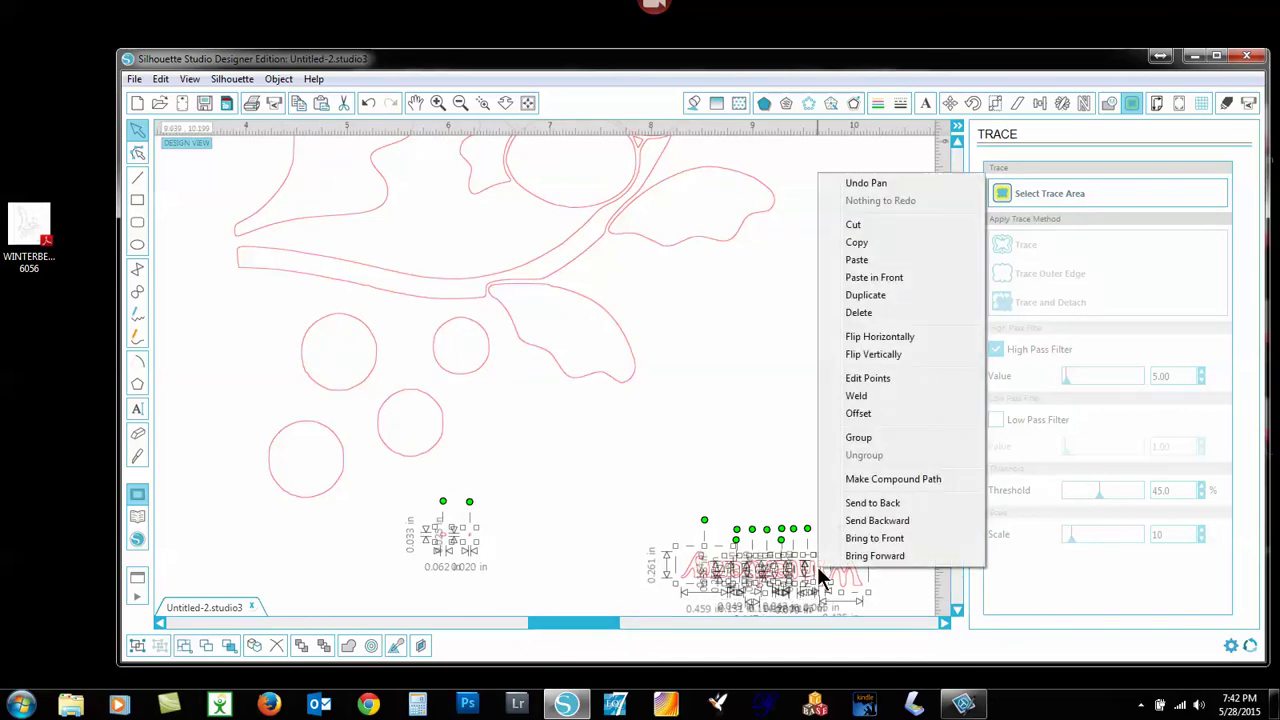
{"action": "left_click", "coordinate": [855, 226]}
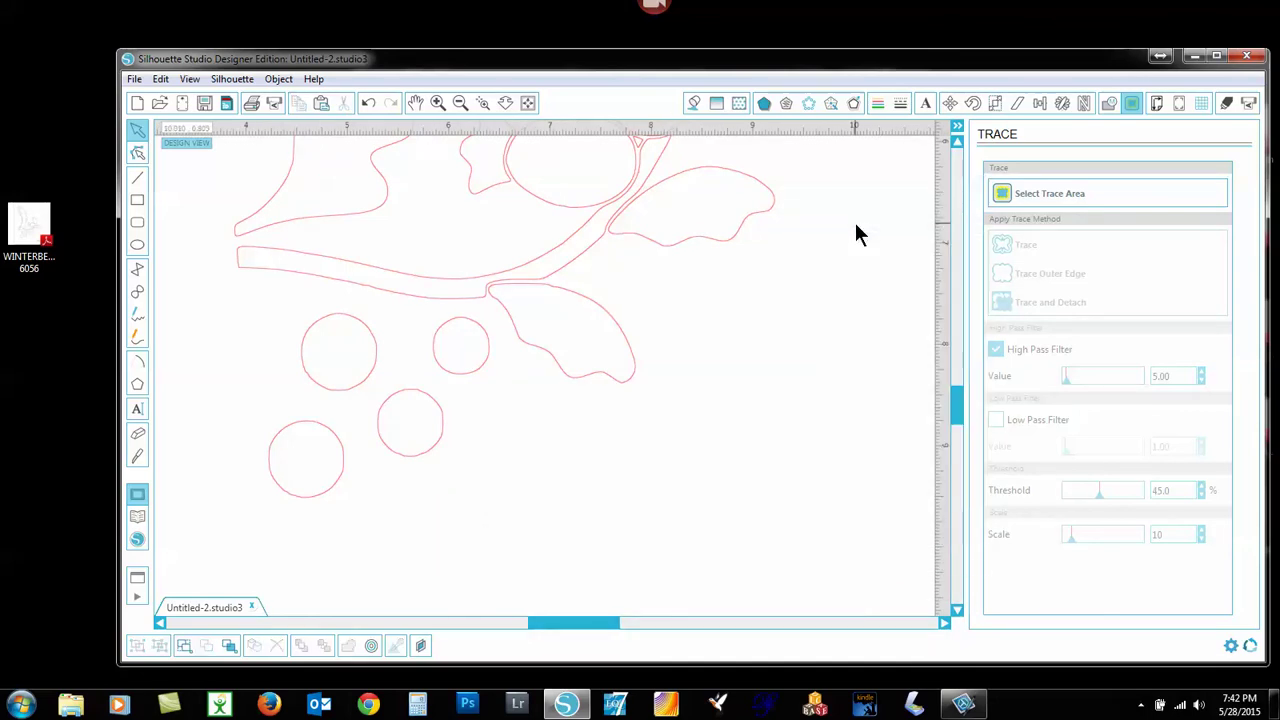
Remove the tiny stray fragment at the branch junction.
{"action": "left_click_drag", "start_coordinate": [955, 401], "coordinate": [960, 398]}
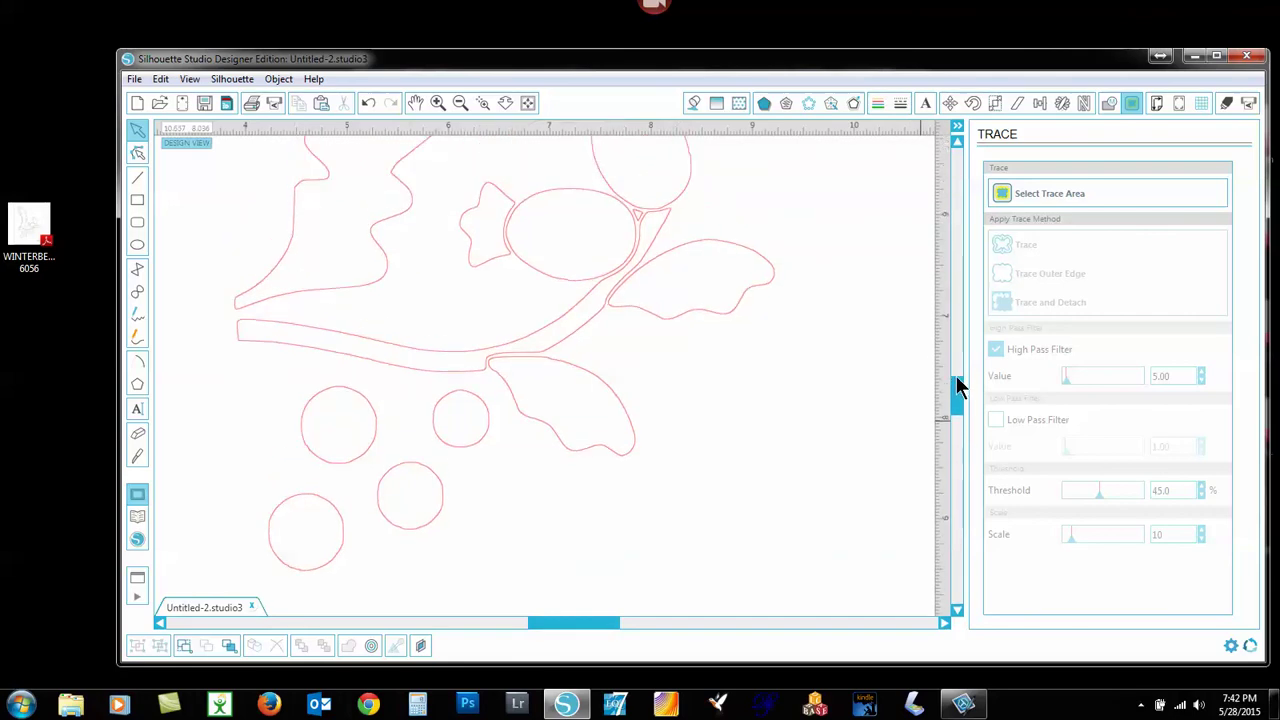
{"action": "left_click_drag", "start_coordinate": [957, 388], "coordinate": [956, 374]}
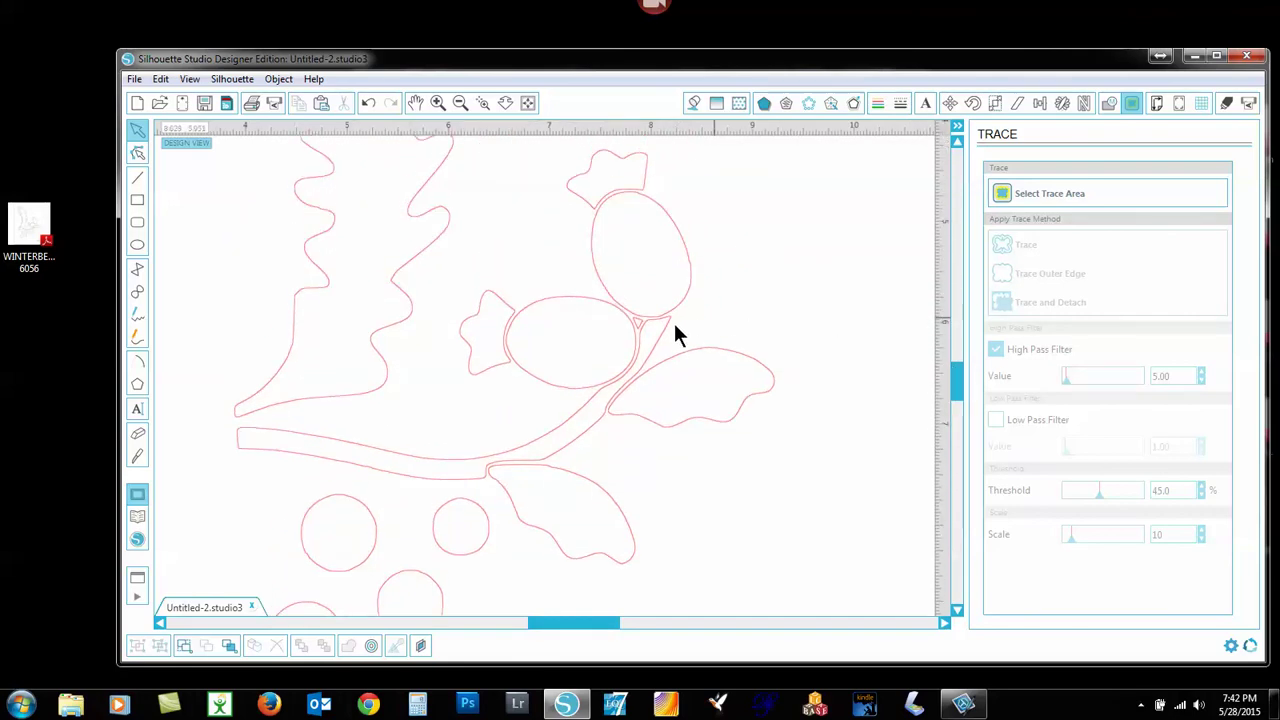
{"action": "left_click", "coordinate": [641, 328]}
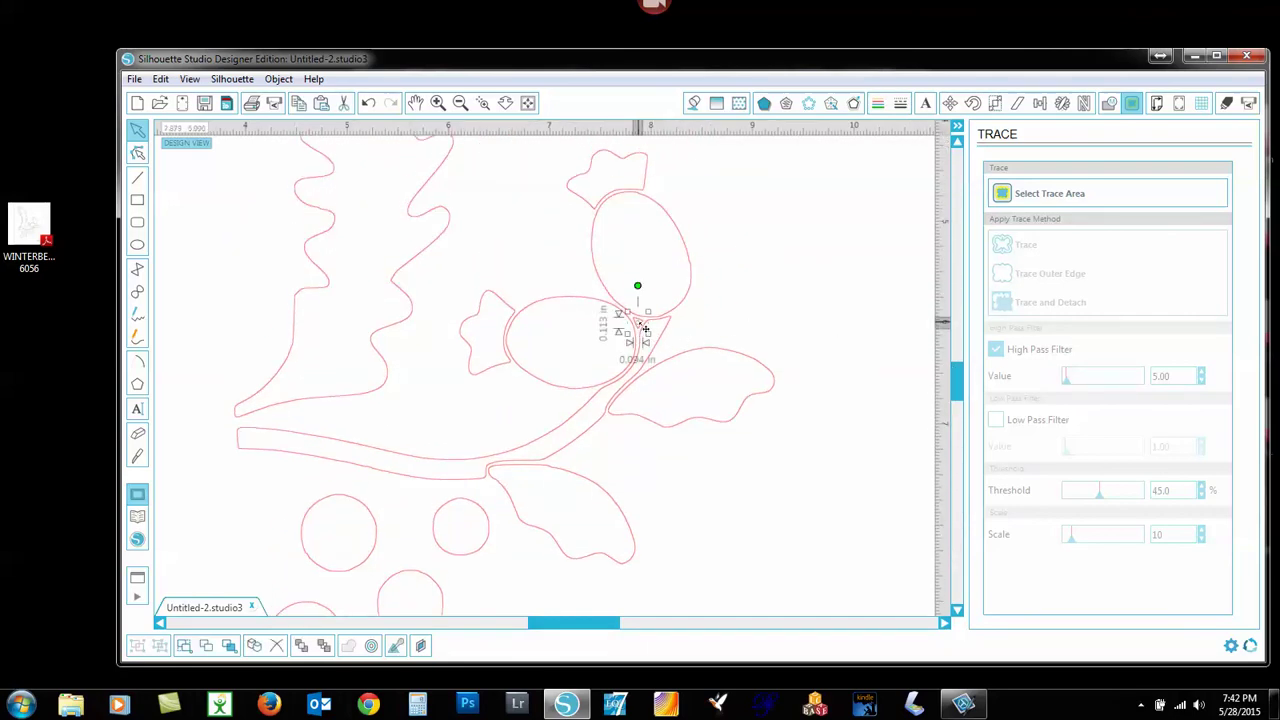
{"action": "right_click", "coordinate": [639, 320]}
{"action": "left_click", "coordinate": [674, 370]}
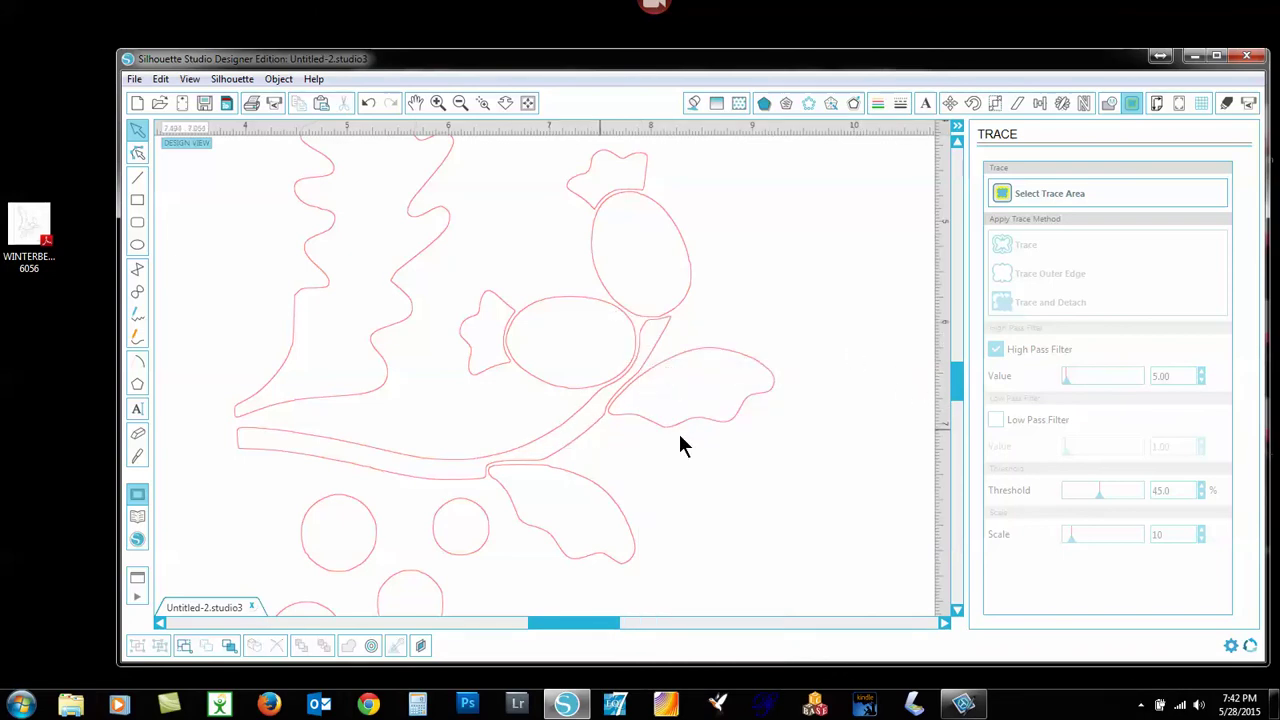
Move the stray line above the leaf beside the small circle and cut both away.
{"action": "left_click_drag", "start_coordinate": [955, 389], "coordinate": [952, 352]}
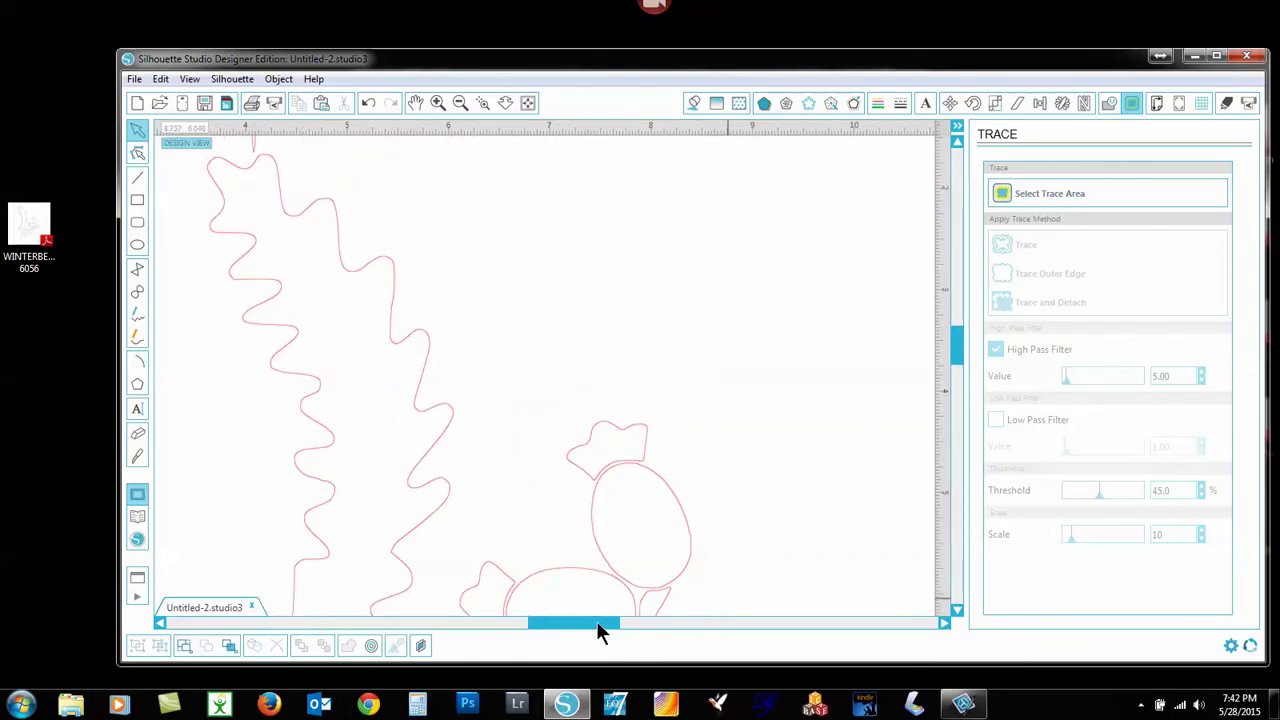
{"action": "mouse_move", "coordinate": [598, 628]}
{"action": "left_mouse_down"}
{"action": "mouse_move", "coordinate": [529, 629]}
{"action": "mouse_move", "coordinate": [566, 631]}
{"action": "left_mouse_up"}
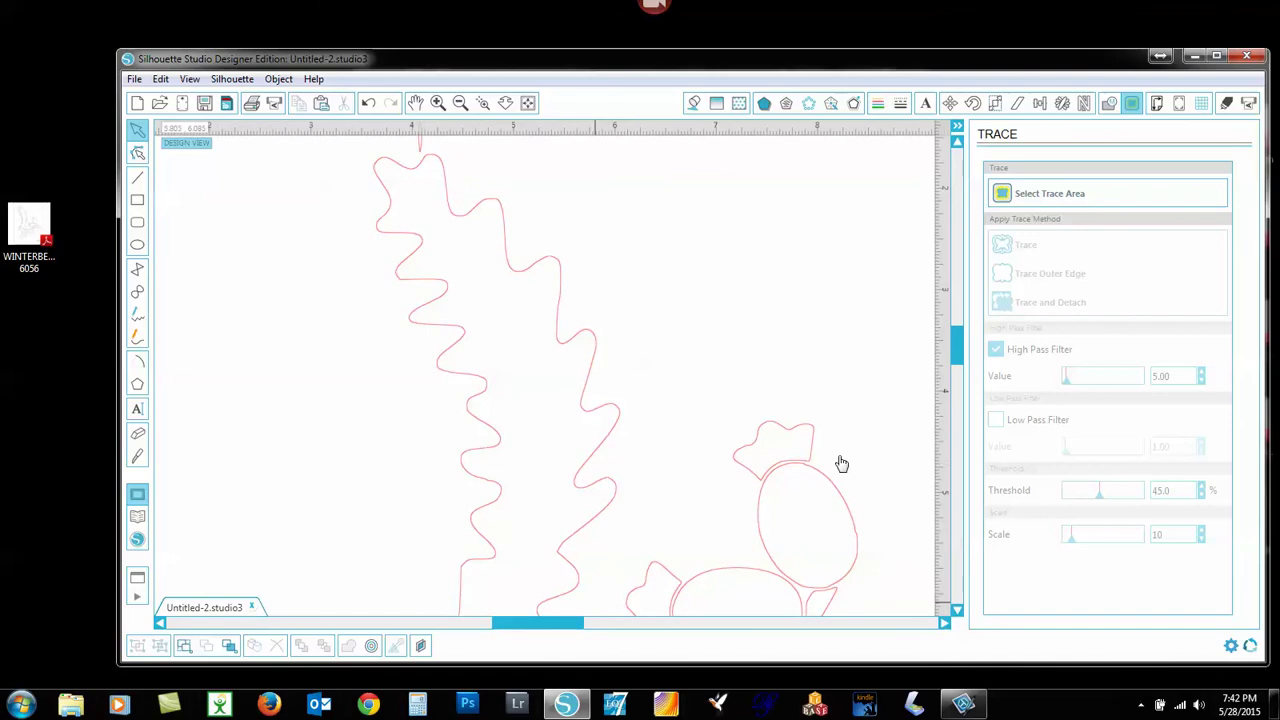
{"action": "left_click_drag", "start_coordinate": [955, 343], "coordinate": [948, 321]}
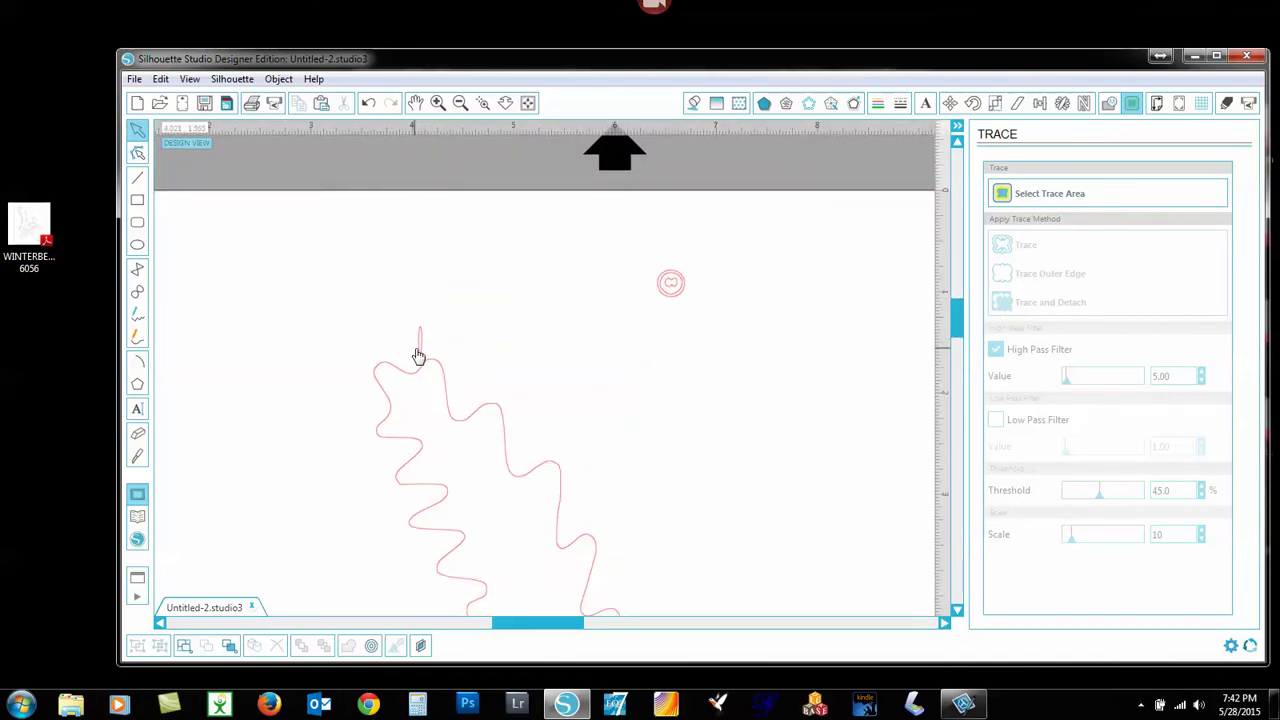
{"action": "left_click", "coordinate": [420, 354]}
{"action": "left_click_drag", "start_coordinate": [420, 354], "coordinate": [641, 299]}
{"action": "left_click_drag", "start_coordinate": [578, 228], "coordinate": [748, 360]}
{"action": "right_click", "coordinate": [690, 316]}
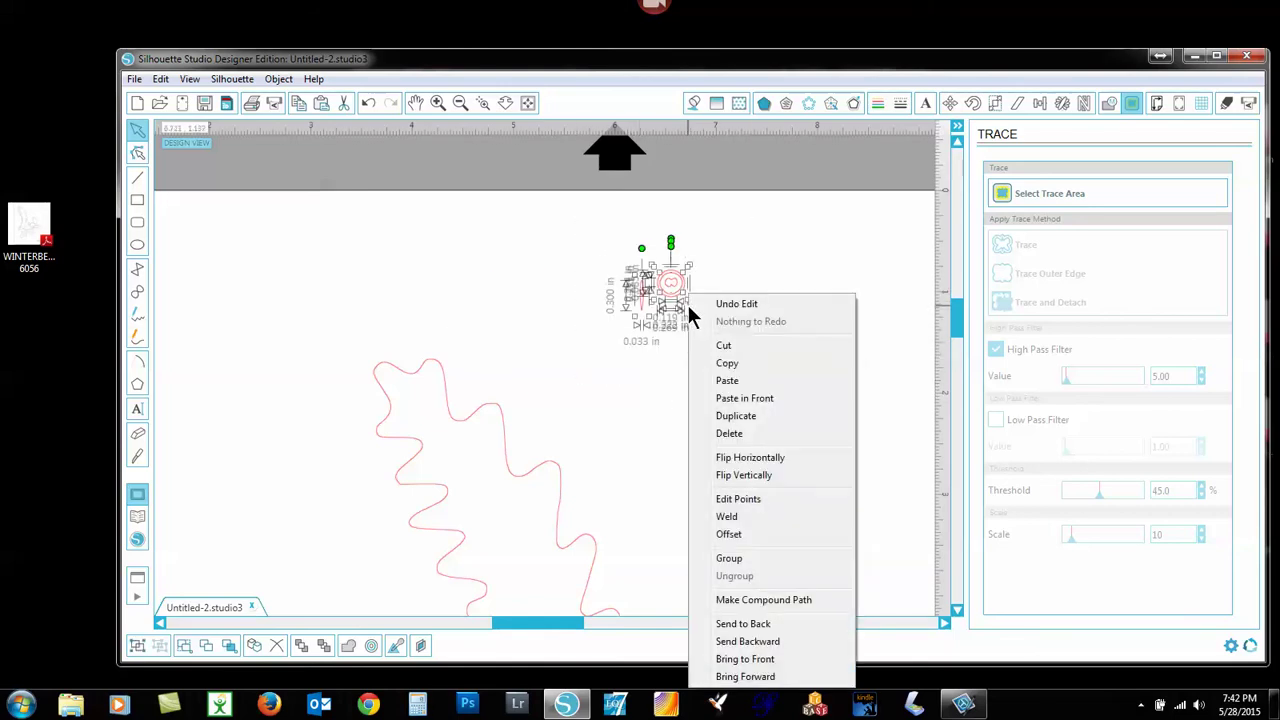
{"action": "left_click", "coordinate": [721, 347]}
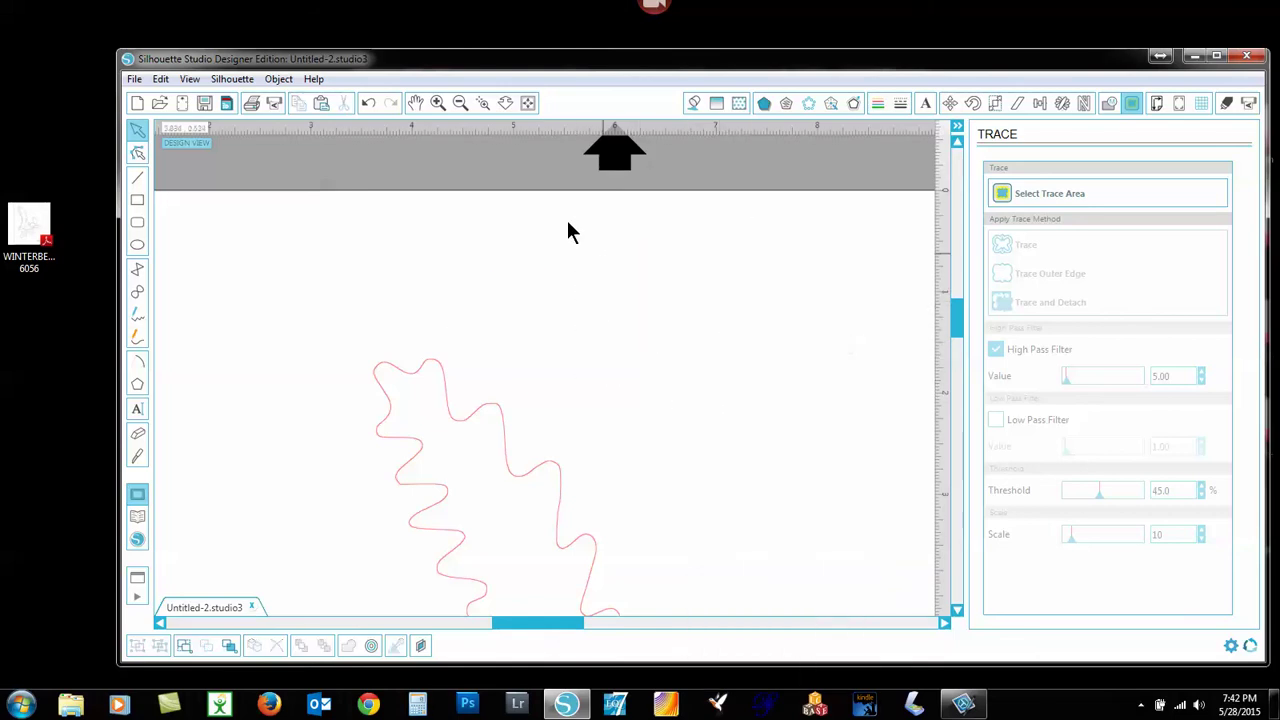
Fit the mat to the window, then move the wavy leaf to the top-left and the stem to the top.
{"action": "left_click", "coordinate": [527, 106]}
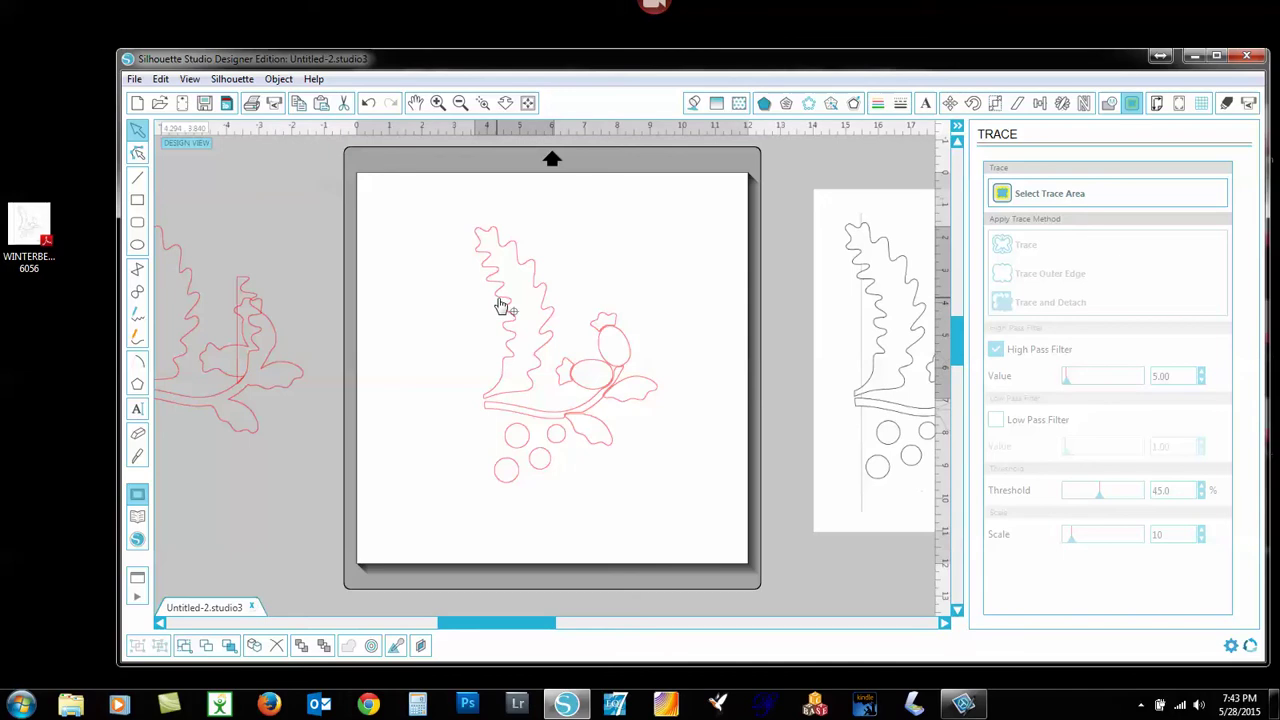
{"action": "left_click_drag", "start_coordinate": [500, 303], "coordinate": [396, 264]}
{"action": "left_click", "coordinate": [460, 300]}
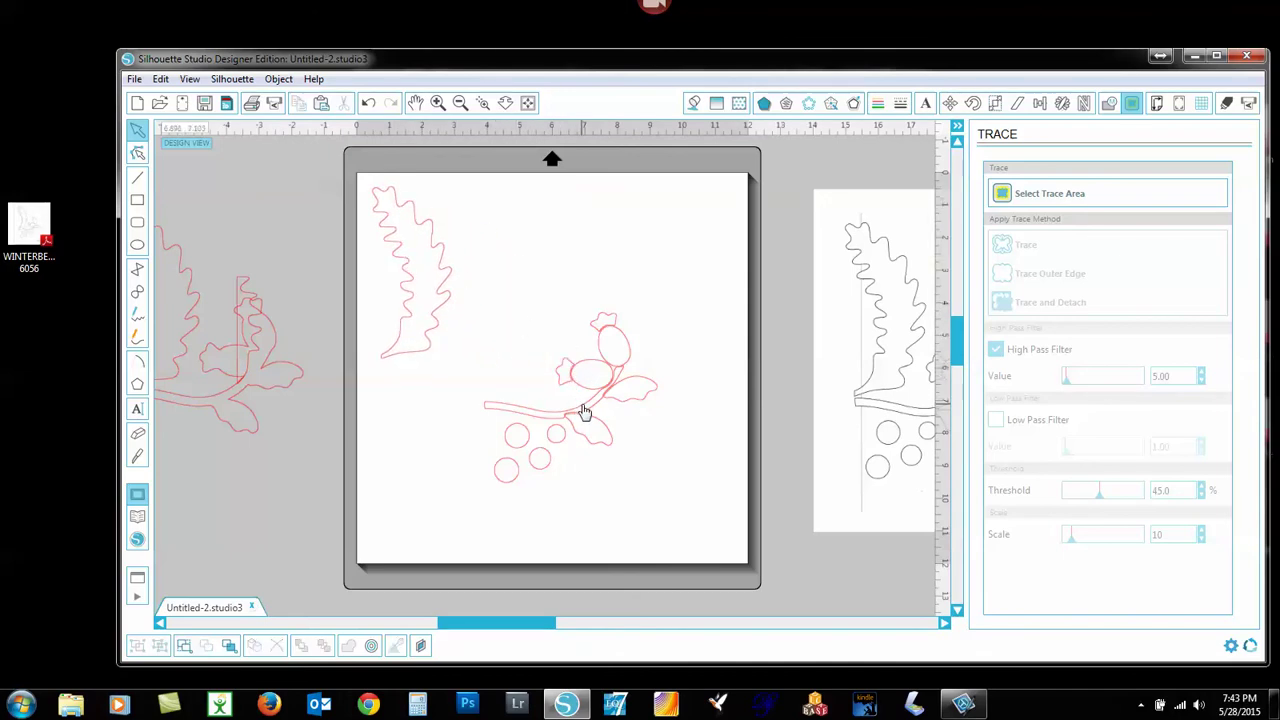
{"action": "left_click_drag", "start_coordinate": [583, 411], "coordinate": [635, 211]}
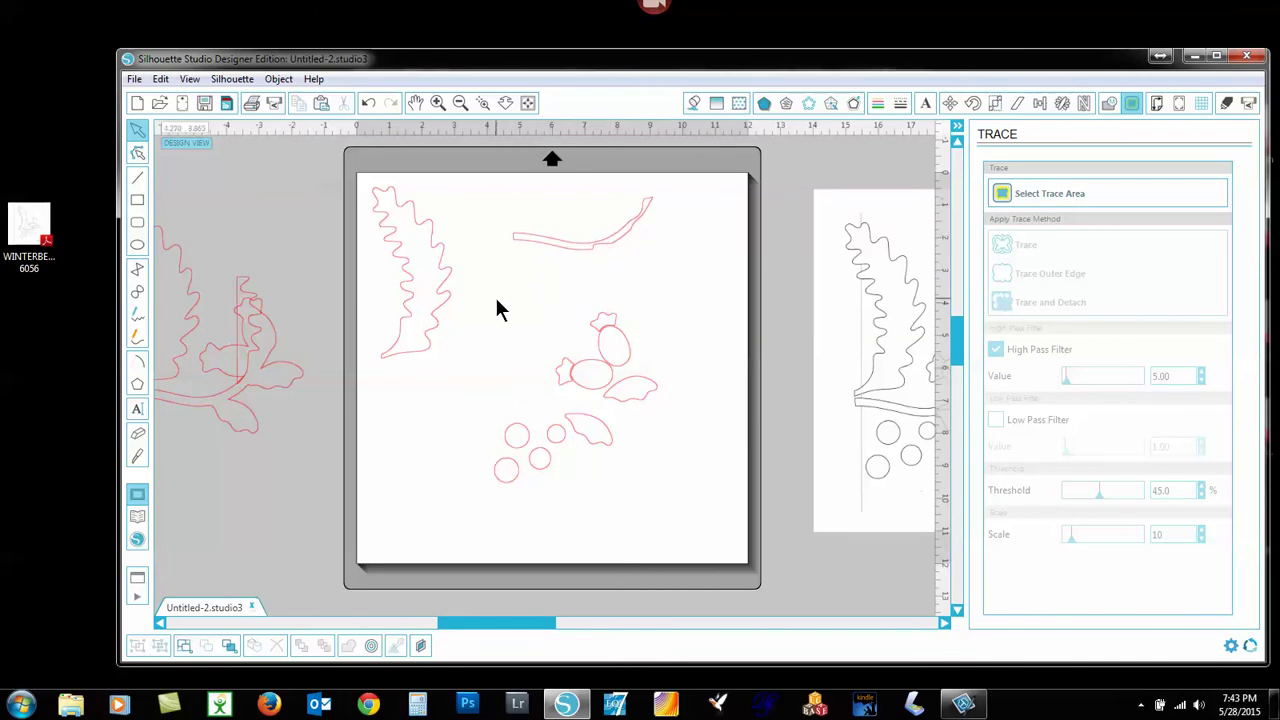
Move the berry cluster and loose circle to the lower left, then shift the stem down into open space.
{"action": "left_click_drag", "start_coordinate": [495, 295], "coordinate": [680, 531]}
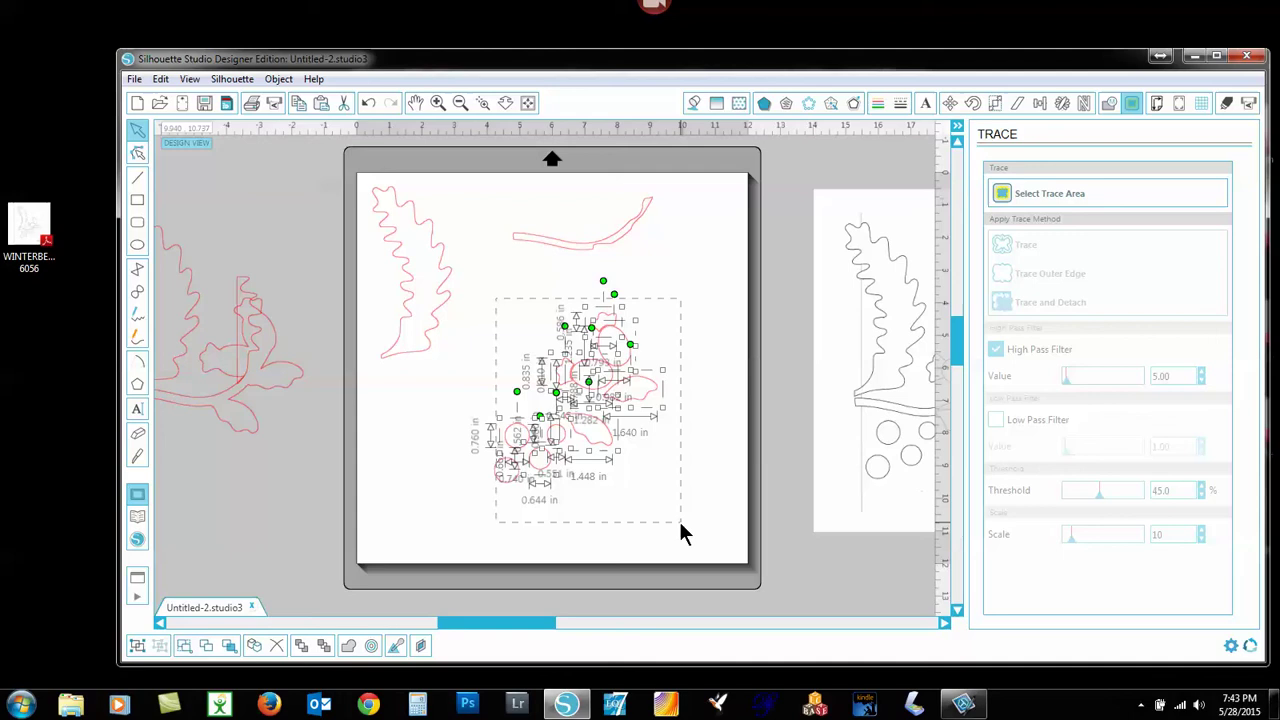
{"action": "left_click_drag", "start_coordinate": [575, 447], "coordinate": [383, 512]}
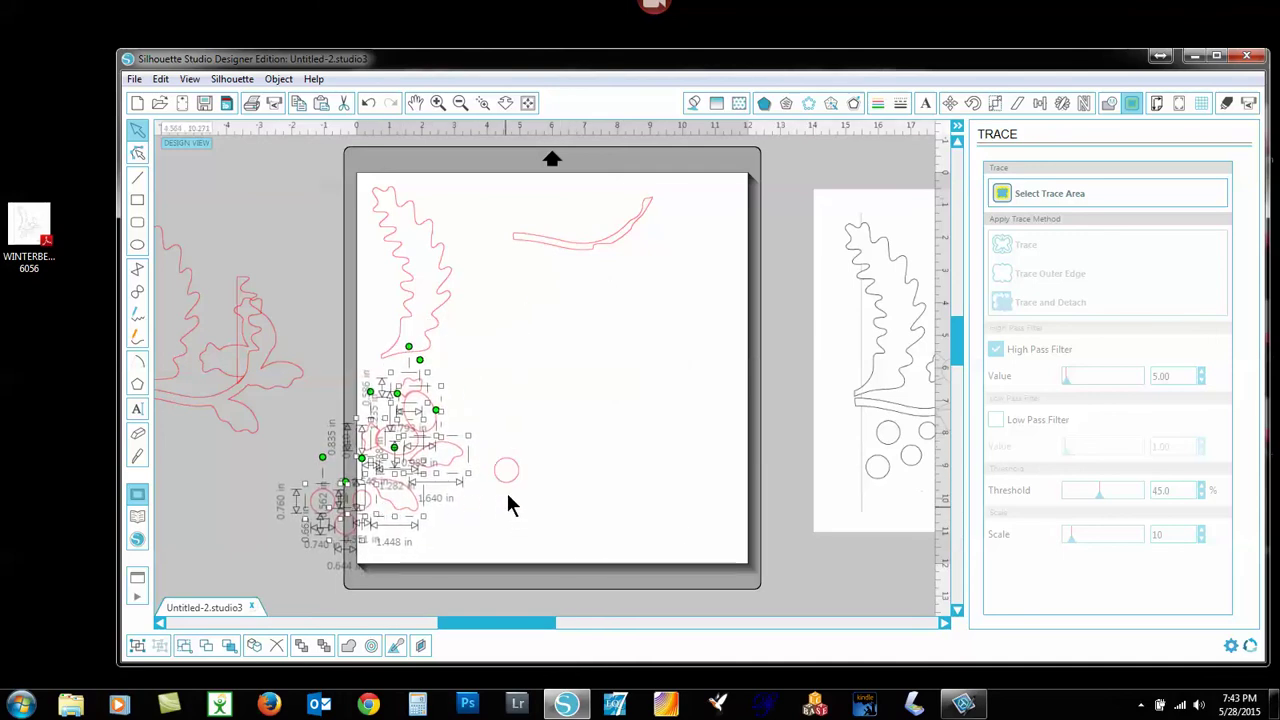
{"action": "left_click", "coordinate": [508, 486]}
{"action": "left_click_drag", "start_coordinate": [509, 486], "coordinate": [426, 491]}
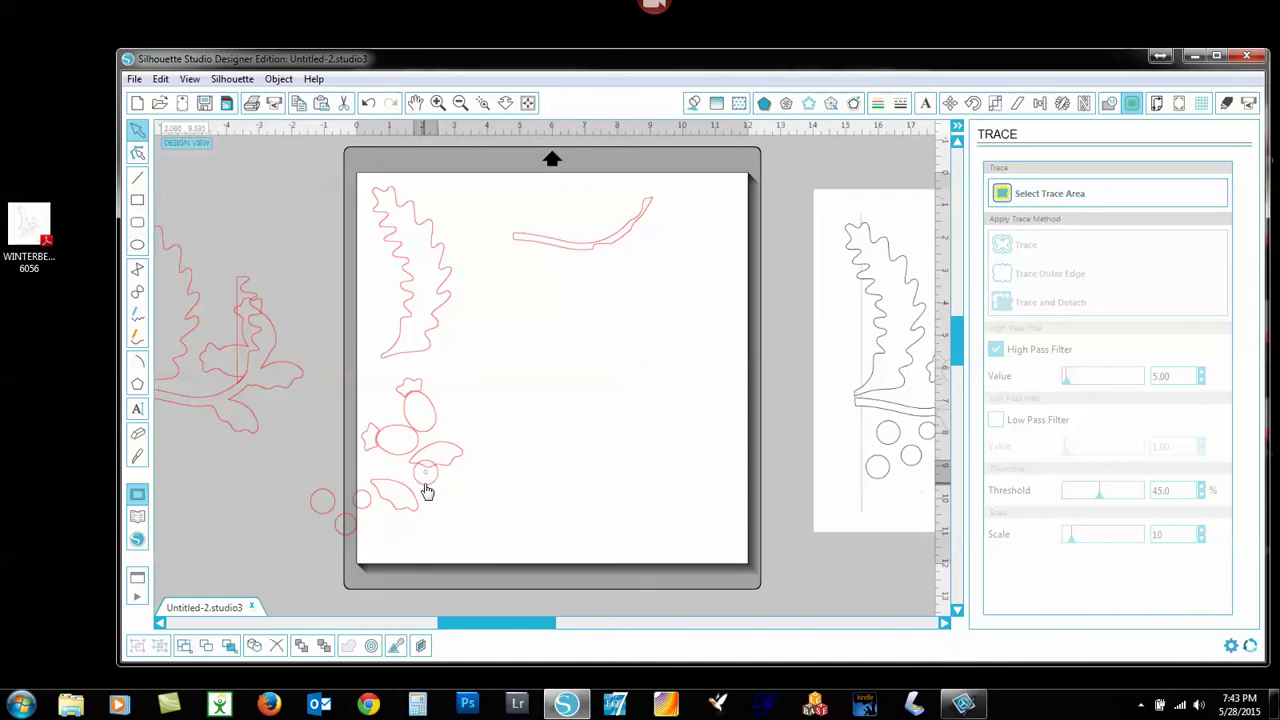
{"action": "left_click", "coordinate": [553, 248]}
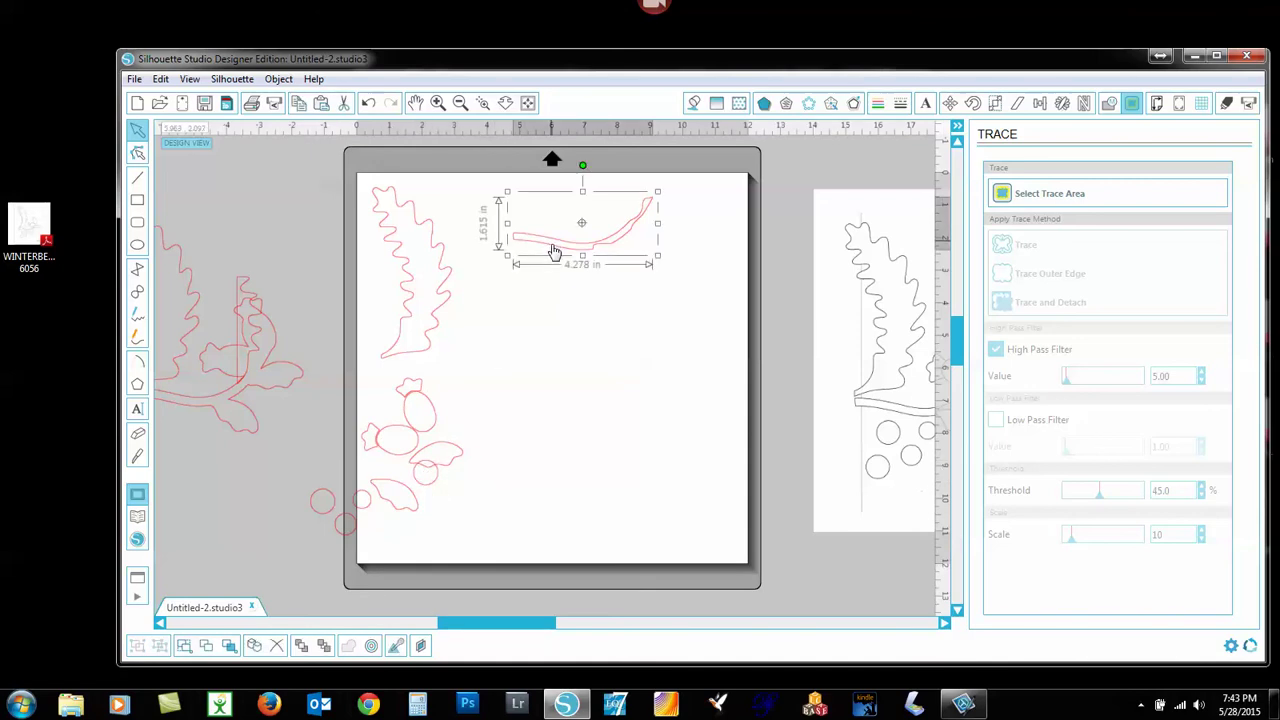
{"action": "left_click_drag", "start_coordinate": [555, 250], "coordinate": [568, 336]}
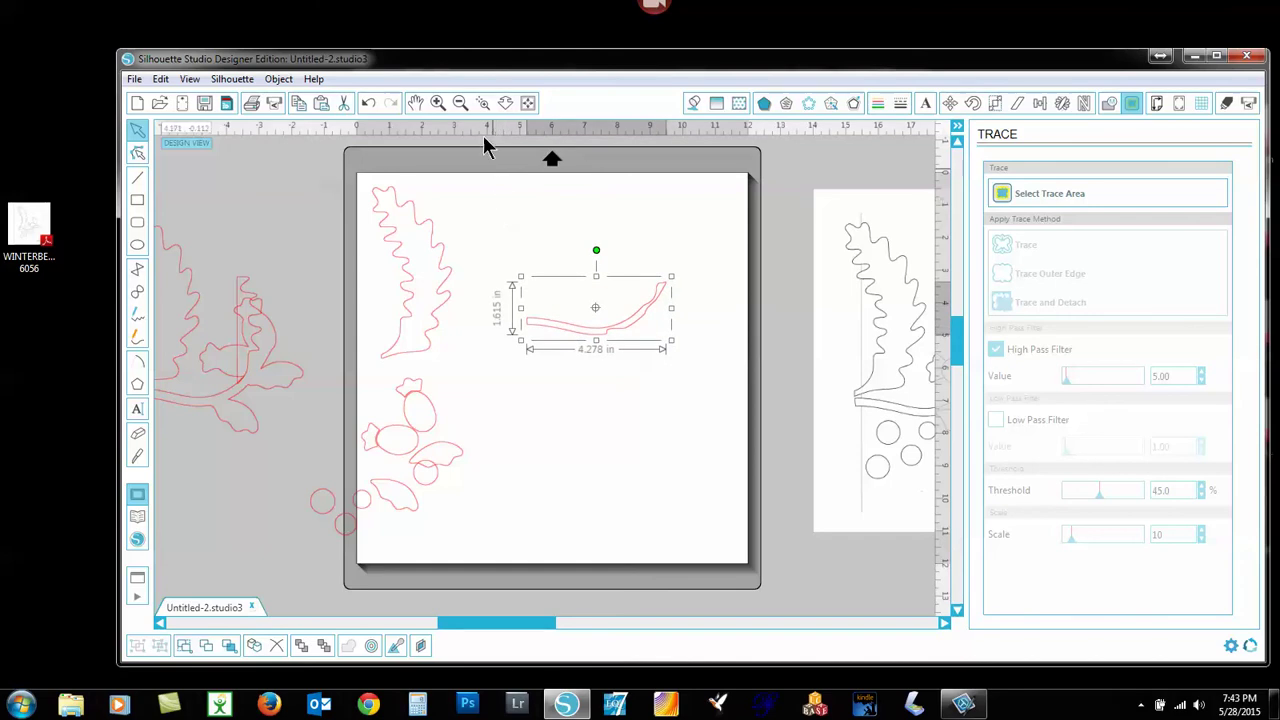
Zoom in on the stem piece and show its outline's editable points.
{"action": "left_click", "coordinate": [483, 107]}
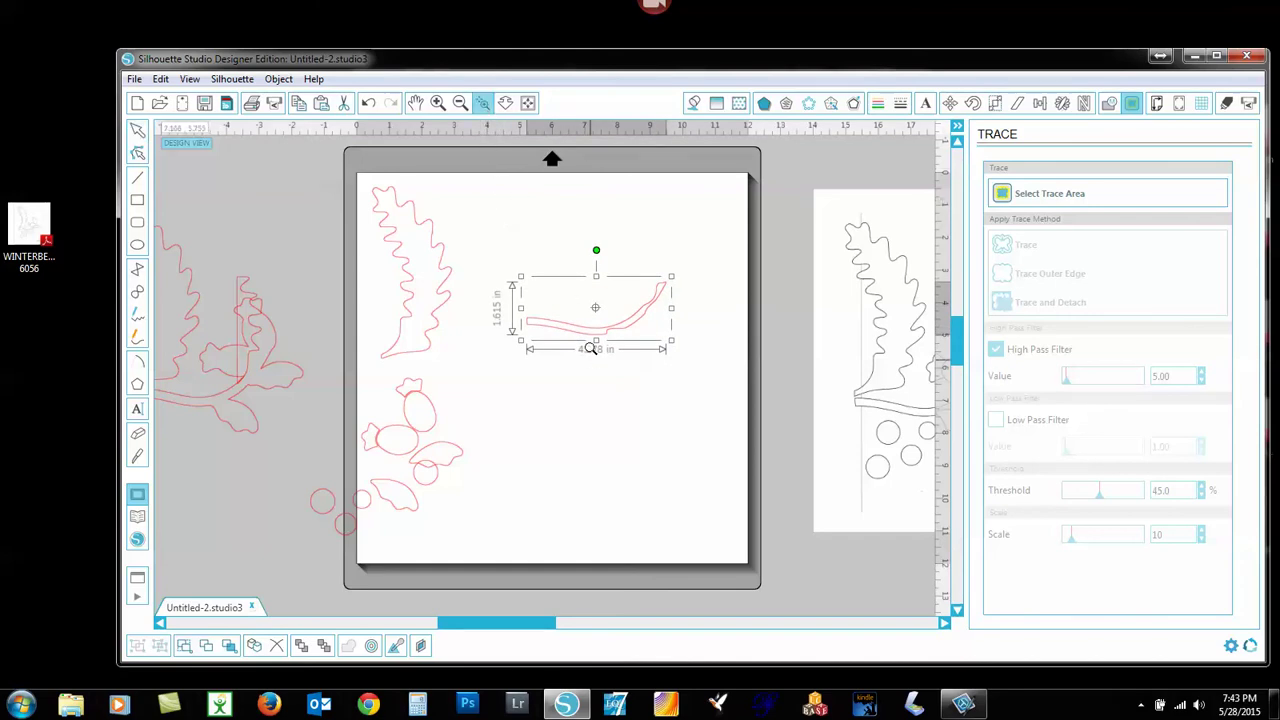
{"action": "left_click", "coordinate": [618, 330]}
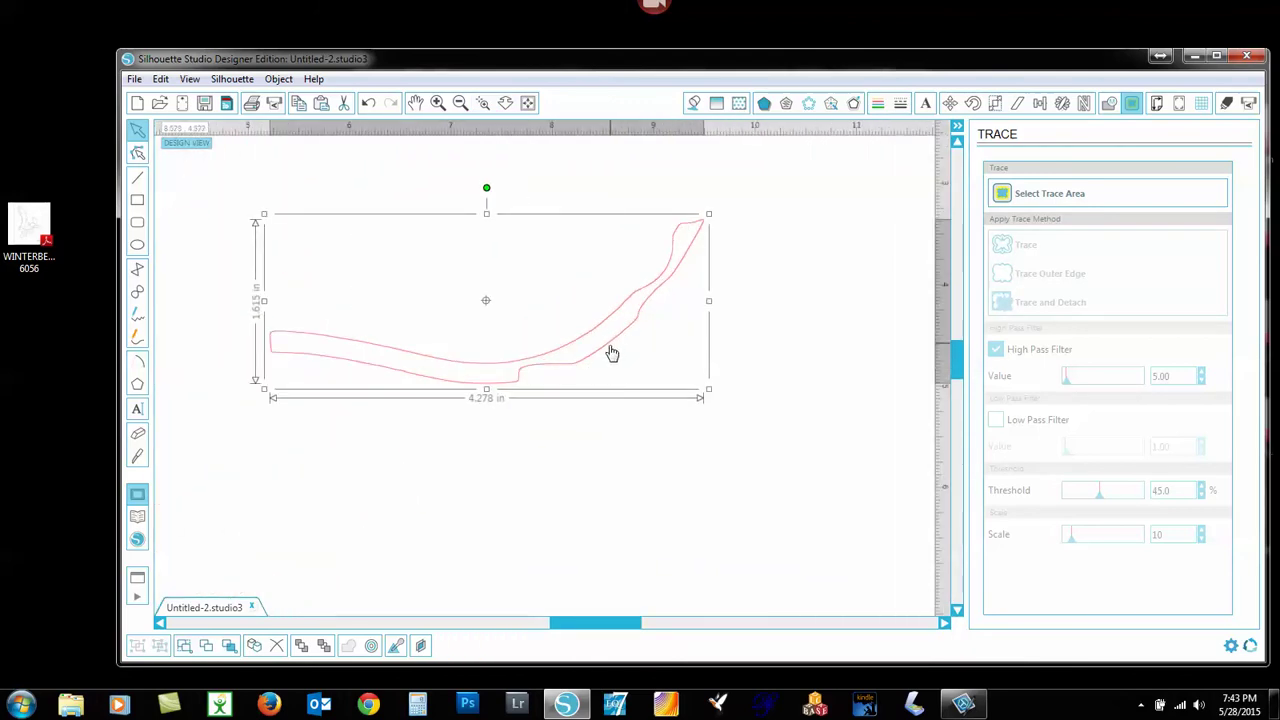
{"action": "left_click", "coordinate": [138, 155]}
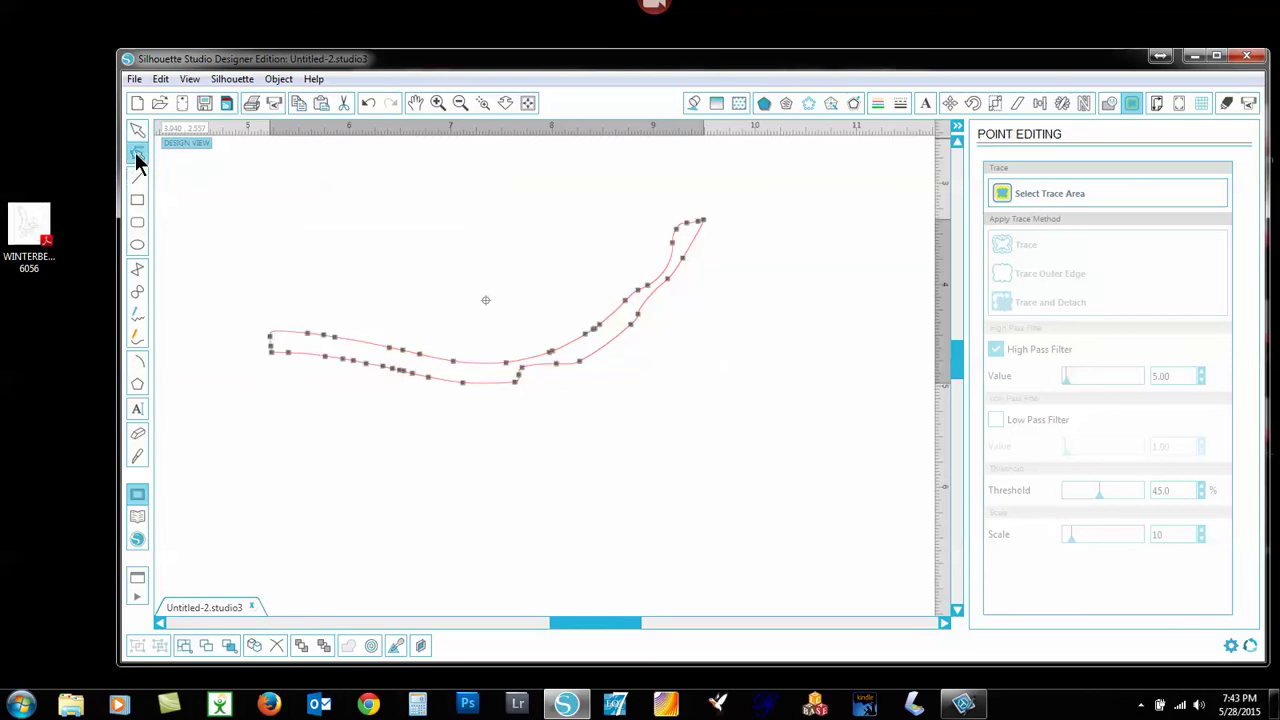
Delete the three notch nodes and the upper-edge node on the stem outline, then exit point editing.
{"action": "right_click", "coordinate": [560, 366]}
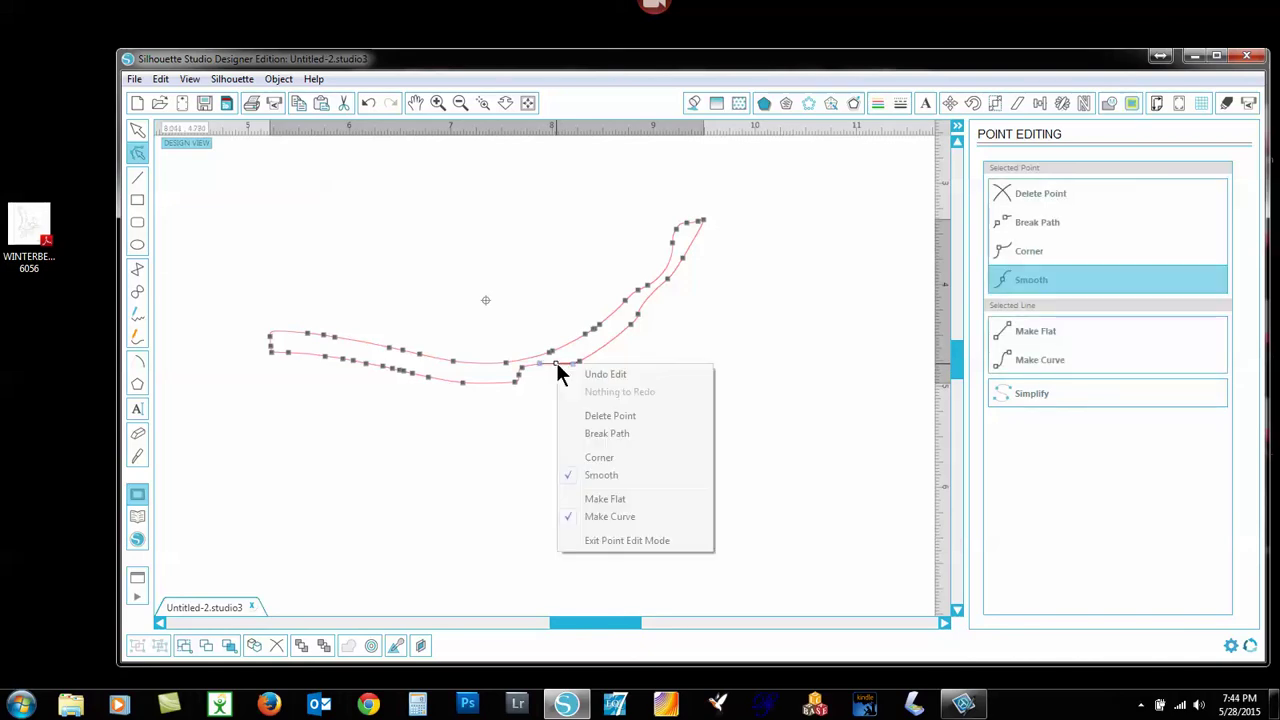
{"action": "left_click", "coordinate": [605, 416]}
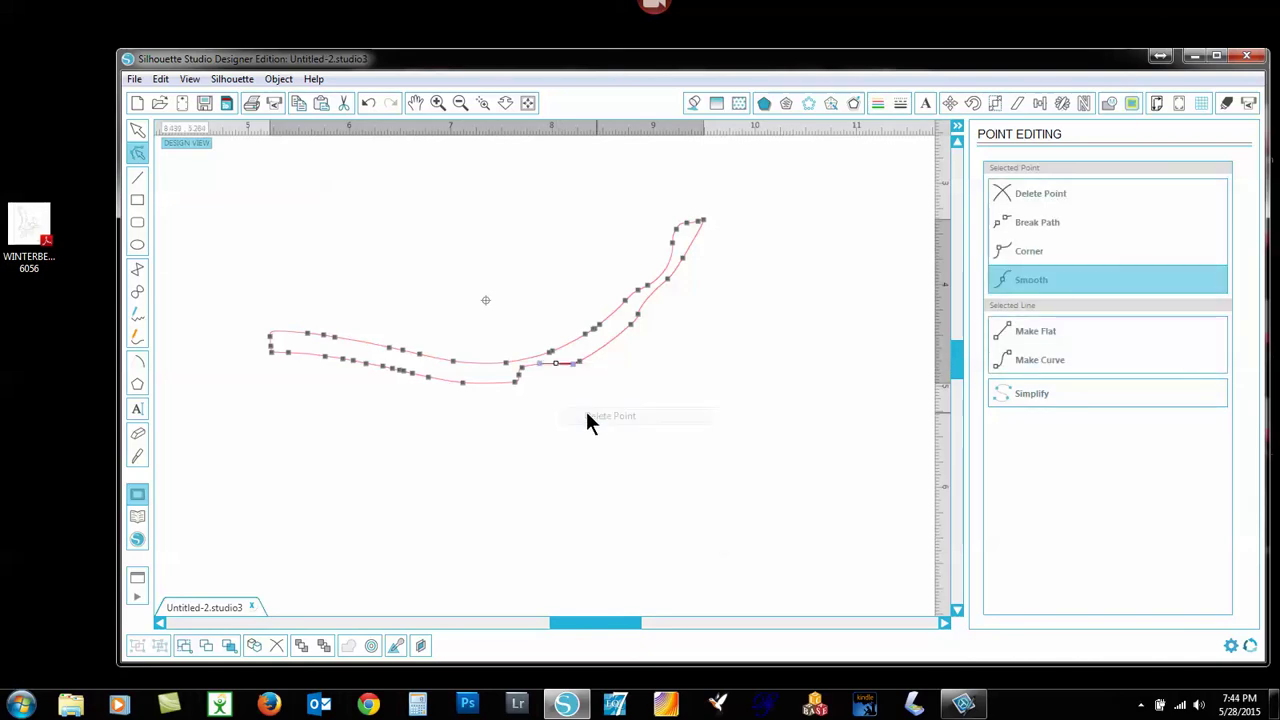
{"action": "right_click", "coordinate": [524, 370]}
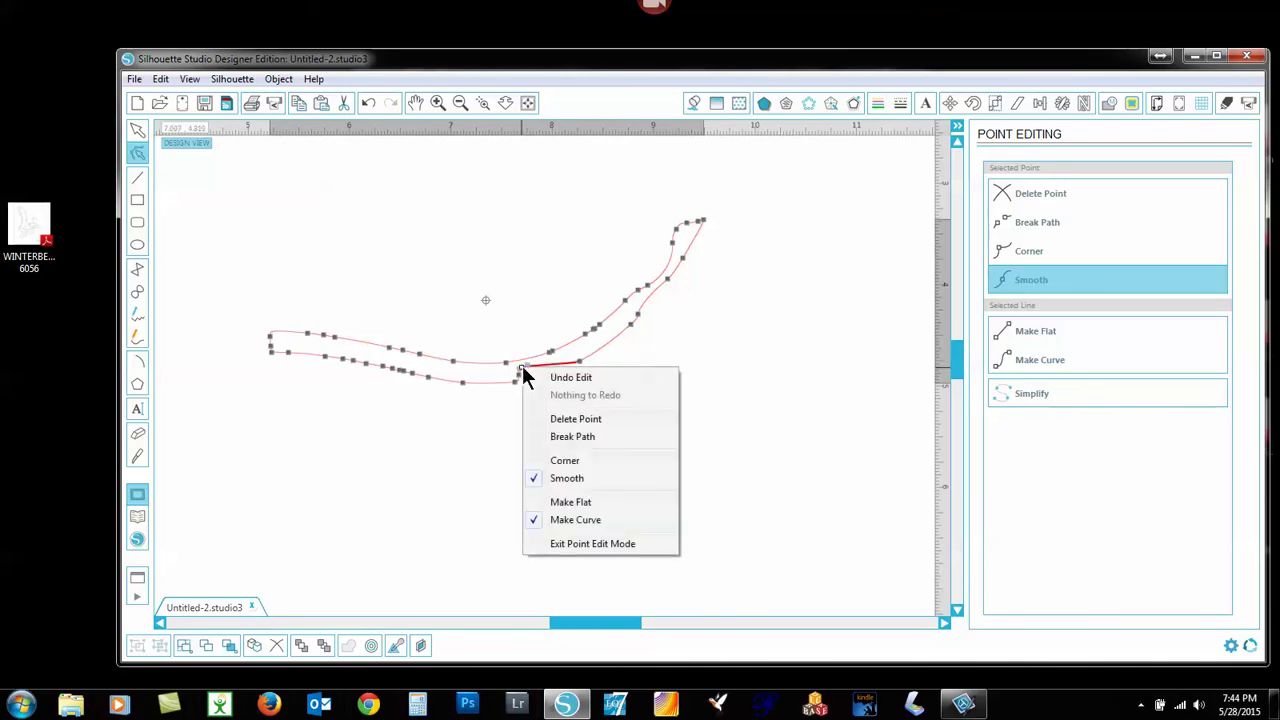
{"action": "left_click", "coordinate": [563, 419]}
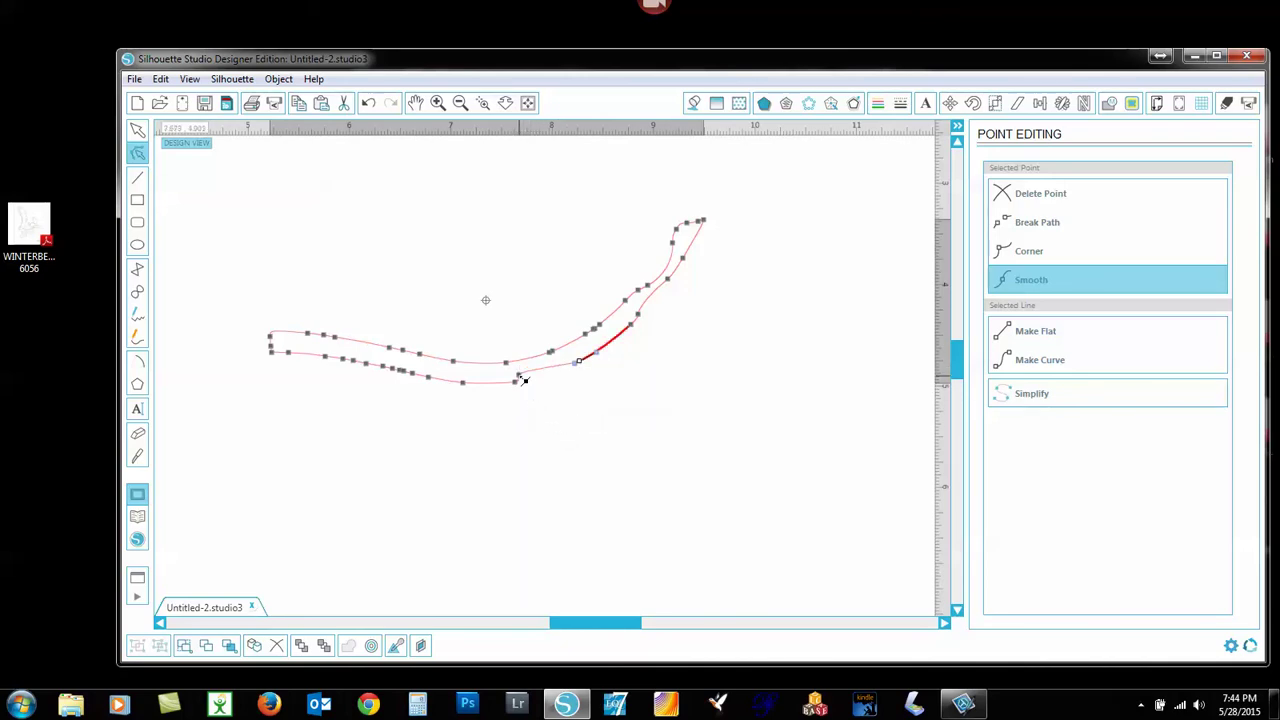
{"action": "right_click", "coordinate": [523, 380]}
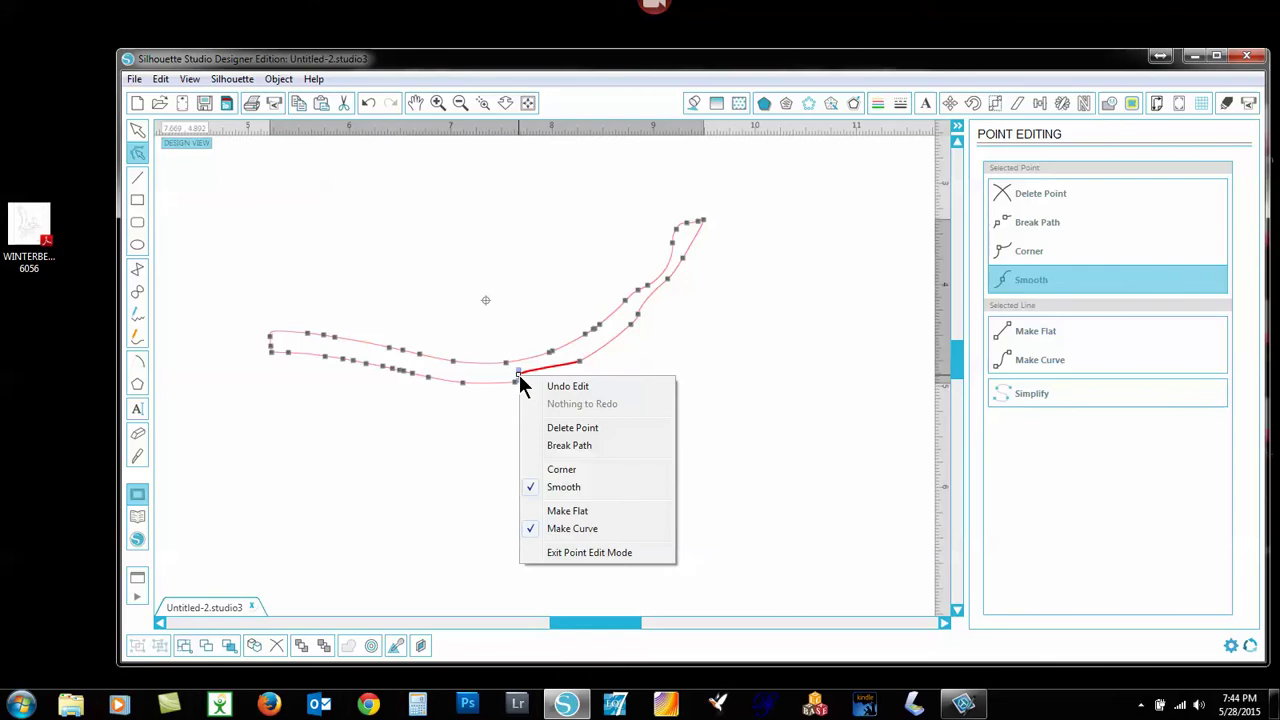
{"action": "left_click", "coordinate": [564, 428]}
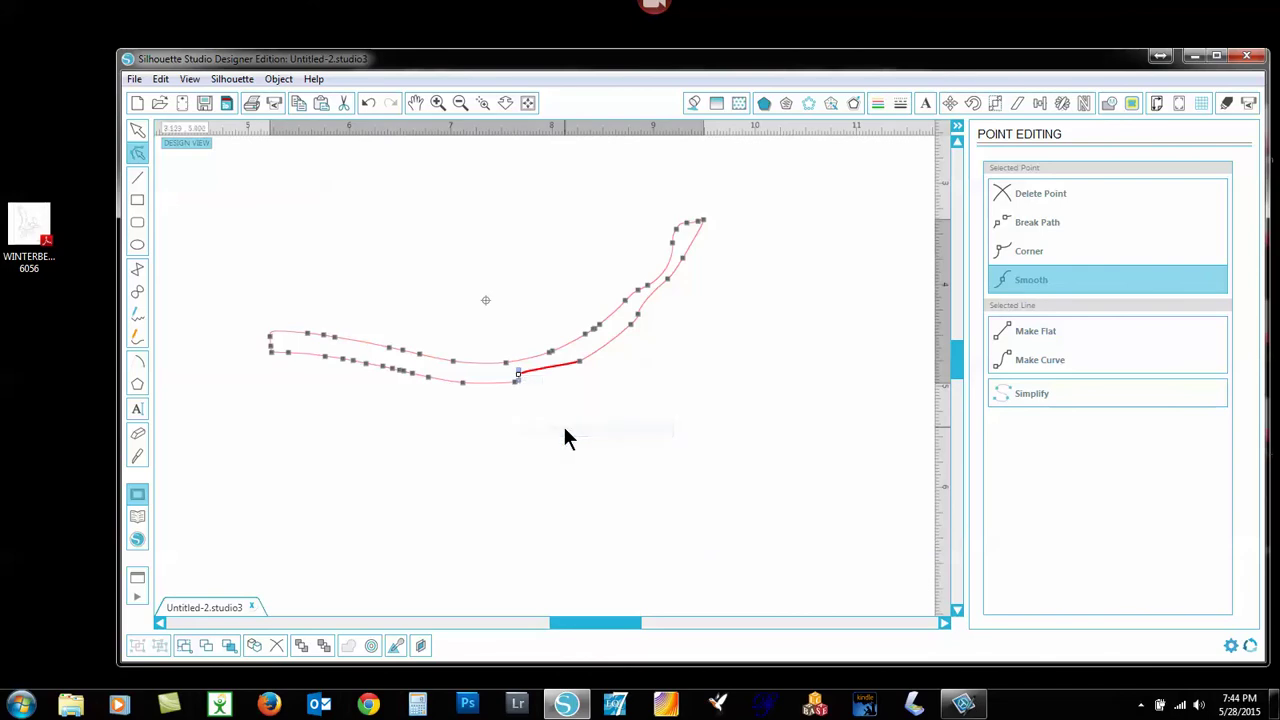
{"action": "right_click", "coordinate": [641, 317]}
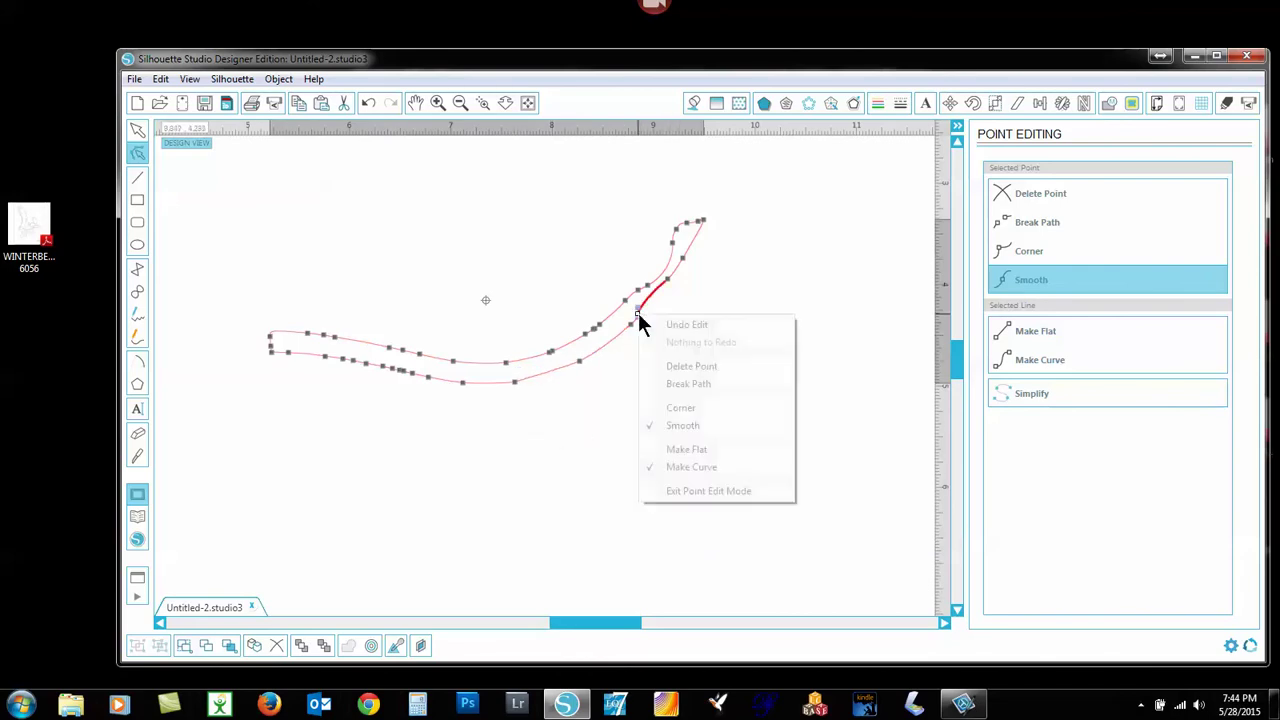
{"action": "left_click", "coordinate": [672, 367]}
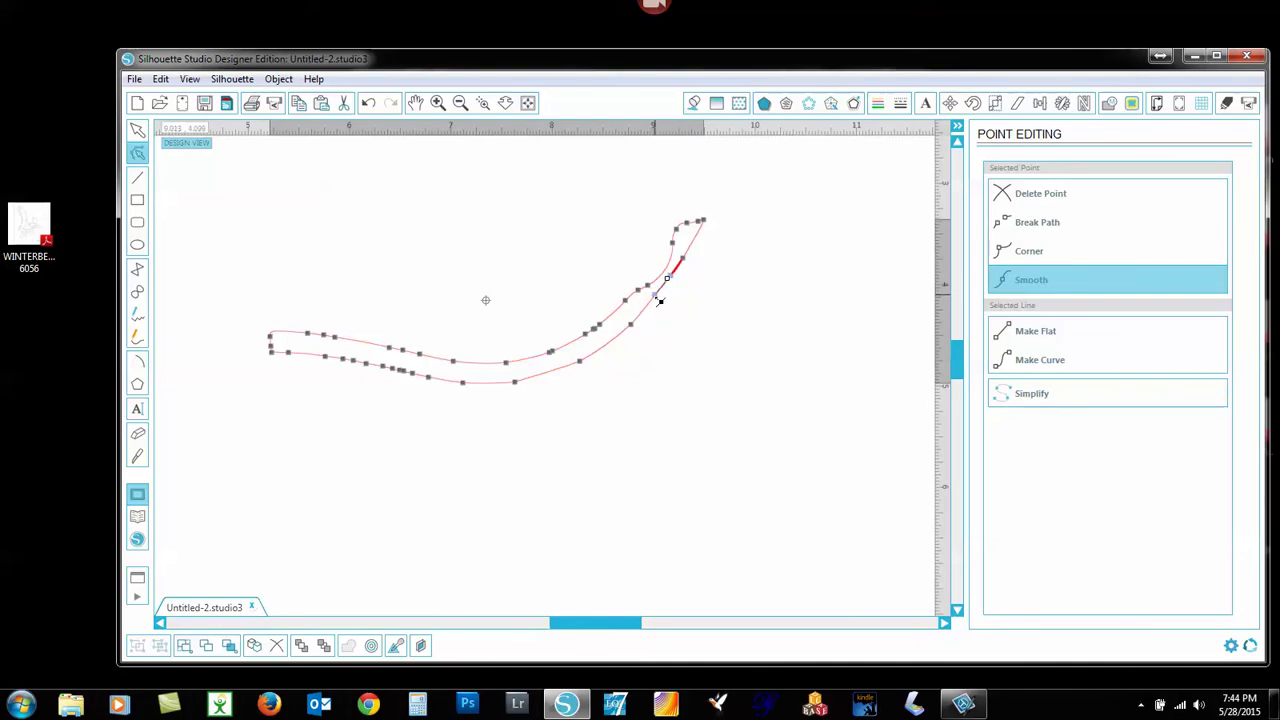
{"action": "left_click", "coordinate": [715, 319]}
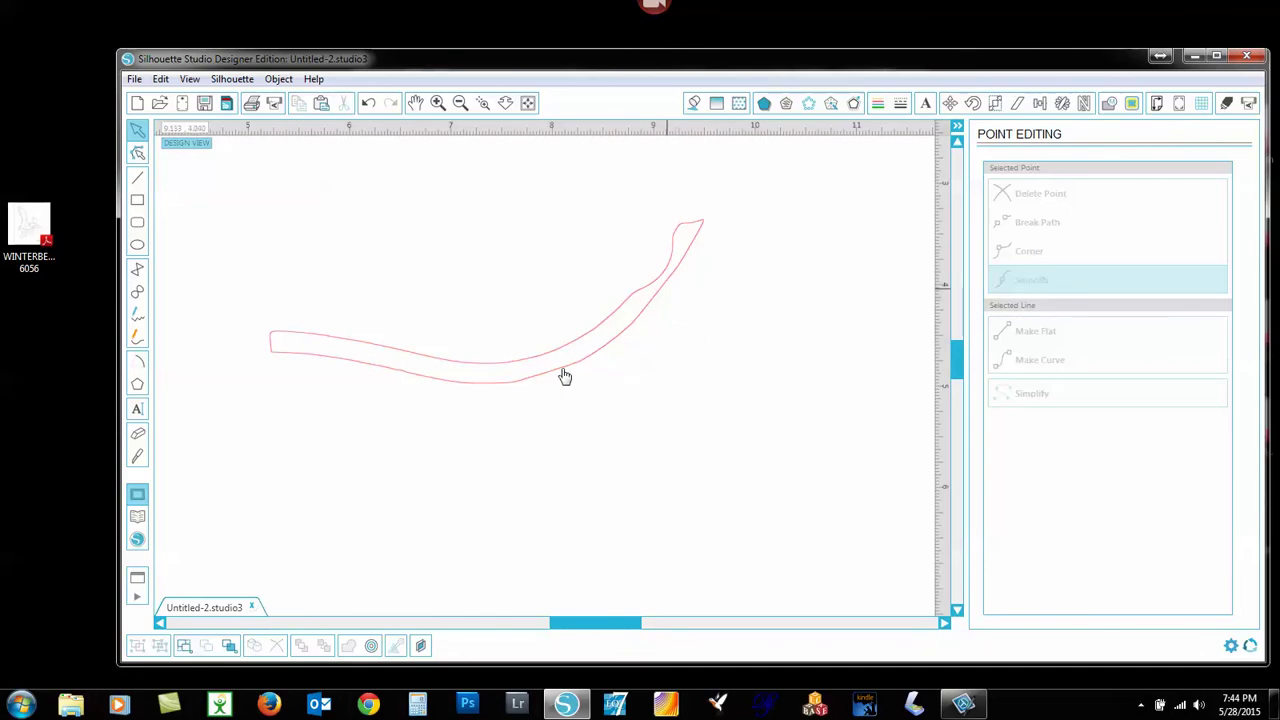
Delete two extra points from the stem outline in point-edit mode.
{"action": "double_click", "coordinate": [629, 305]}
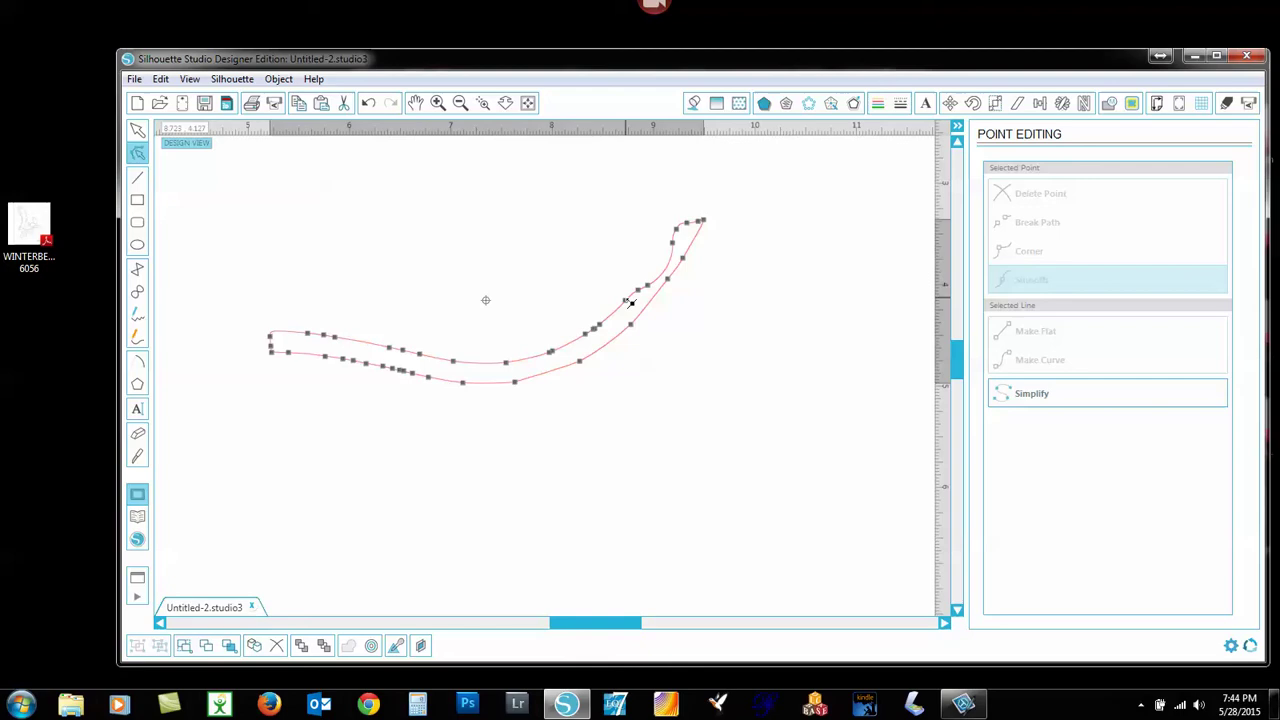
{"action": "right_click", "coordinate": [647, 283]}
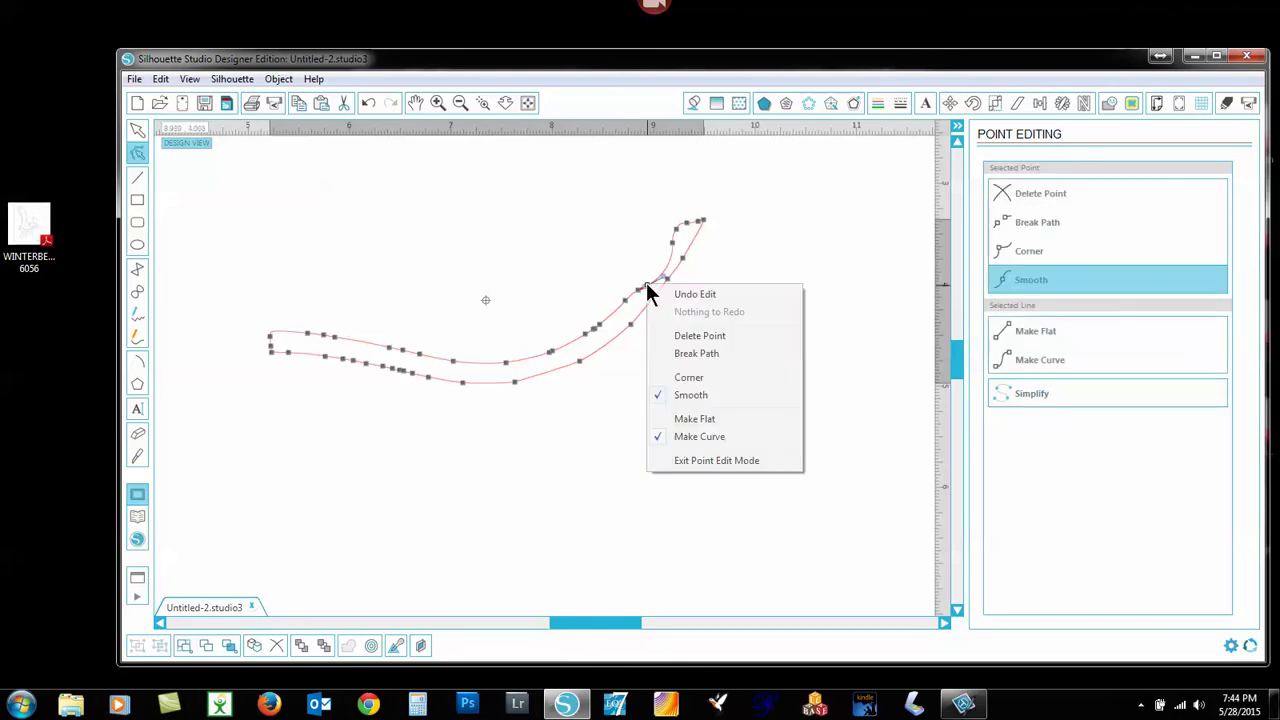
{"action": "left_click", "coordinate": [688, 335]}
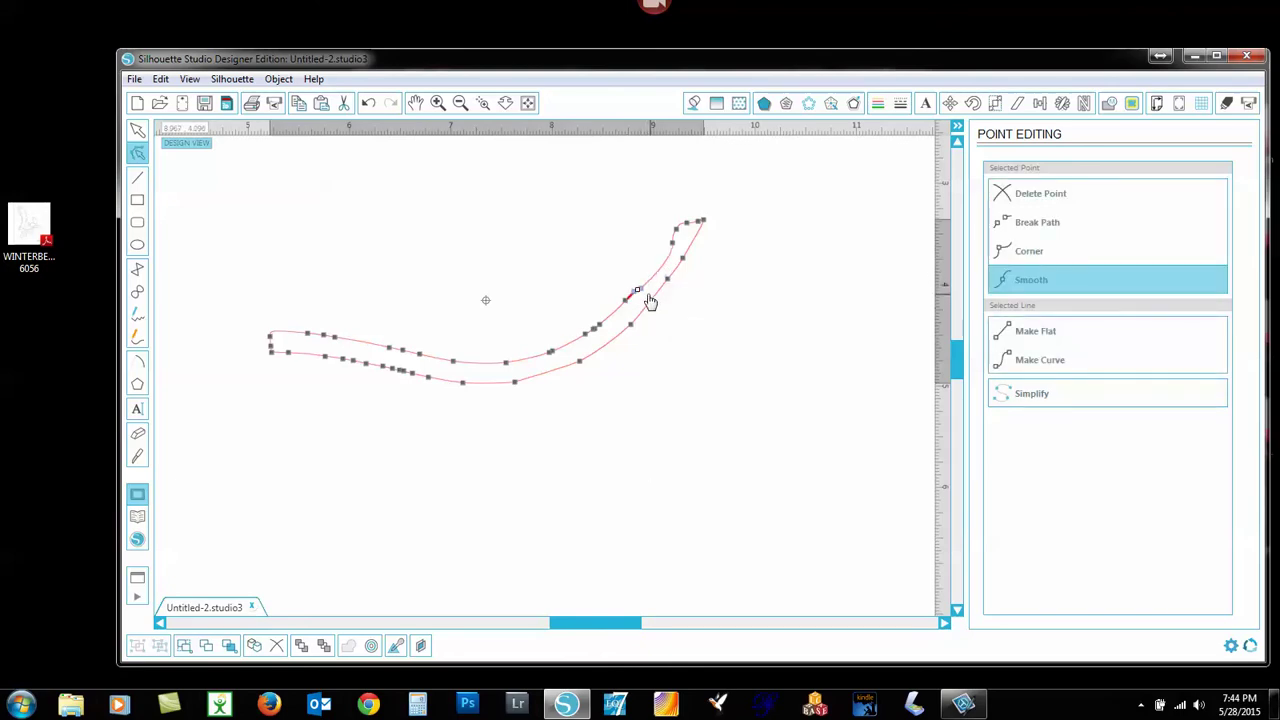
{"action": "right_click", "coordinate": [676, 249]}
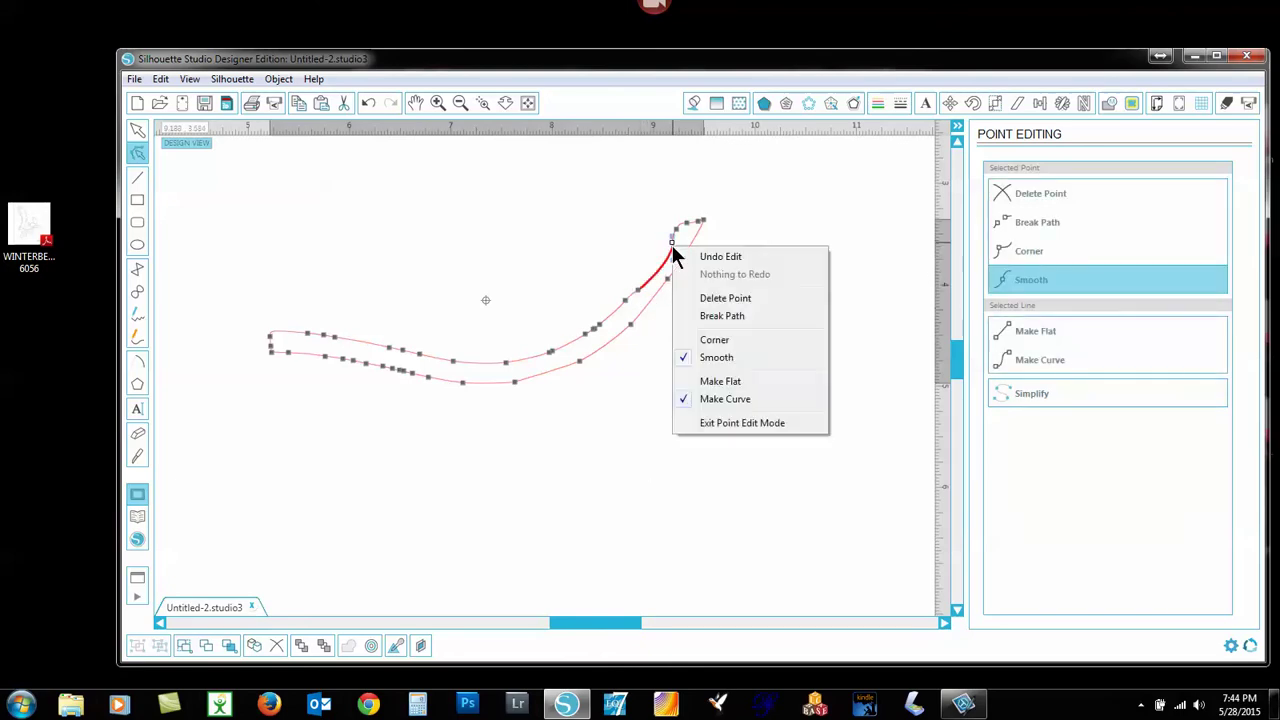
{"action": "left_click", "coordinate": [702, 296]}
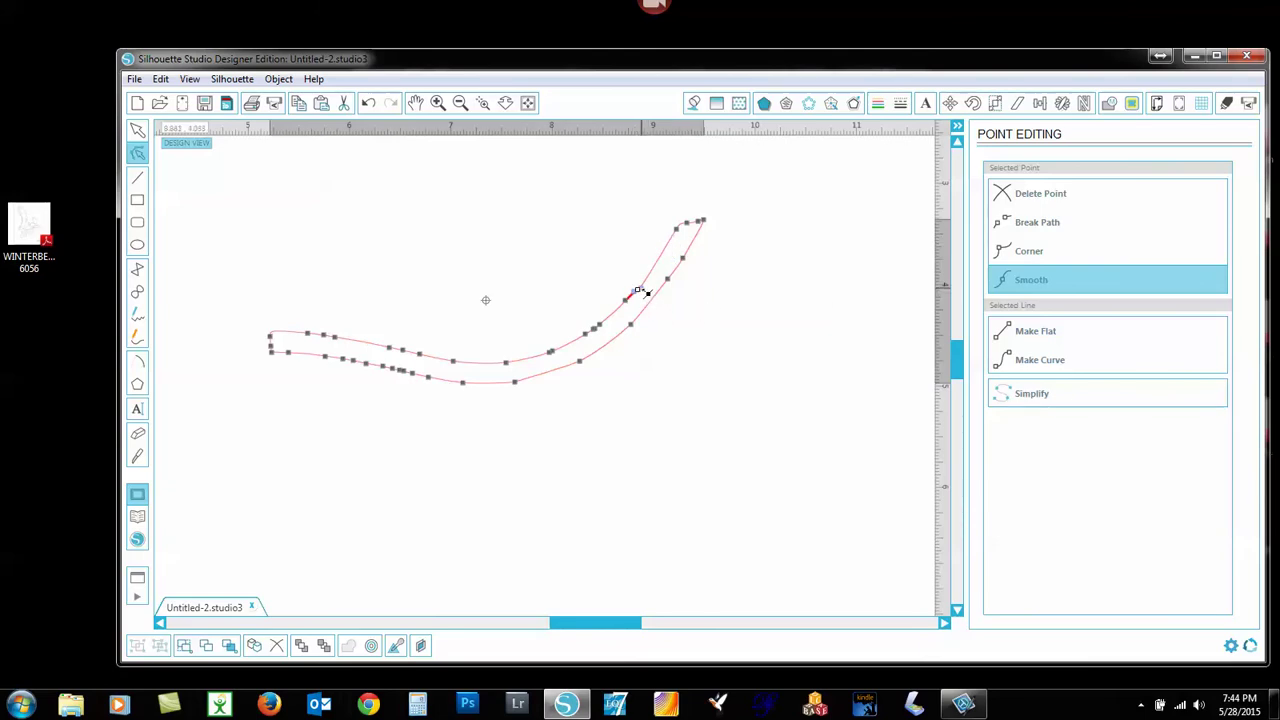
Adjust the stem's curve handles and lower-edge points into a smooth, evenly tapering outline.
{"action": "mouse_move", "coordinate": [645, 292]}
{"action": "left_mouse_down"}
{"action": "mouse_move", "coordinate": [660, 264]}
{"action": "mouse_move", "coordinate": [631, 305]}
{"action": "left_mouse_up"}
{"action": "left_click", "coordinate": [623, 307]}
{"action": "left_click", "coordinate": [556, 371]}
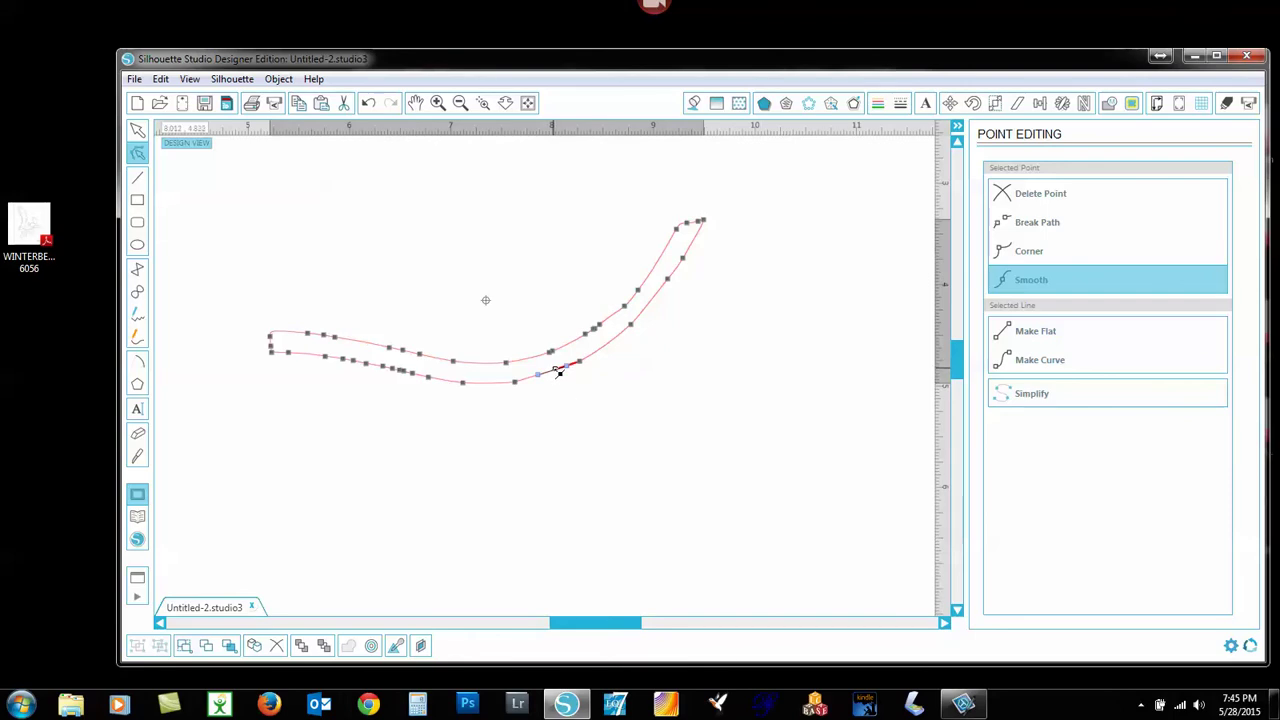
{"action": "left_click_drag", "start_coordinate": [558, 372], "coordinate": [553, 381]}
{"action": "left_click", "coordinate": [560, 418]}
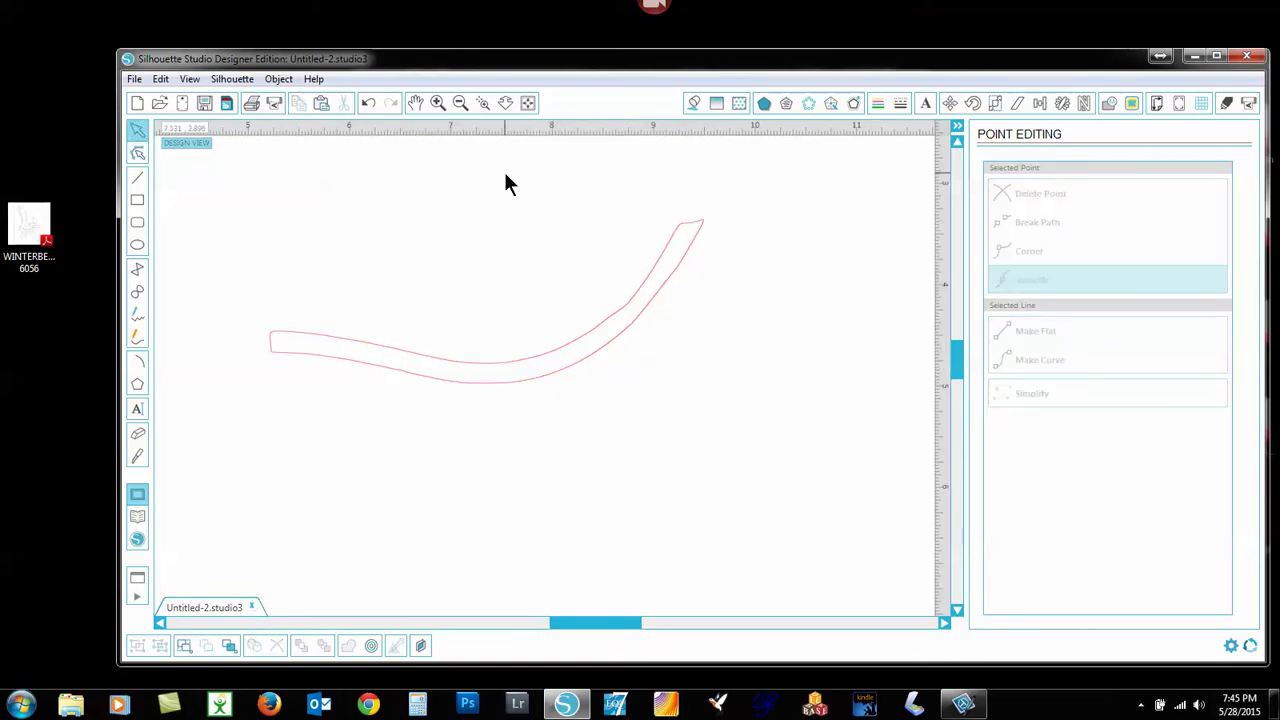
Turn the Winterberry reference image sideways, scale it to 6.579 × 4.722 in, and place it at the mat's lower right.
{"action": "left_click", "coordinate": [527, 103]}
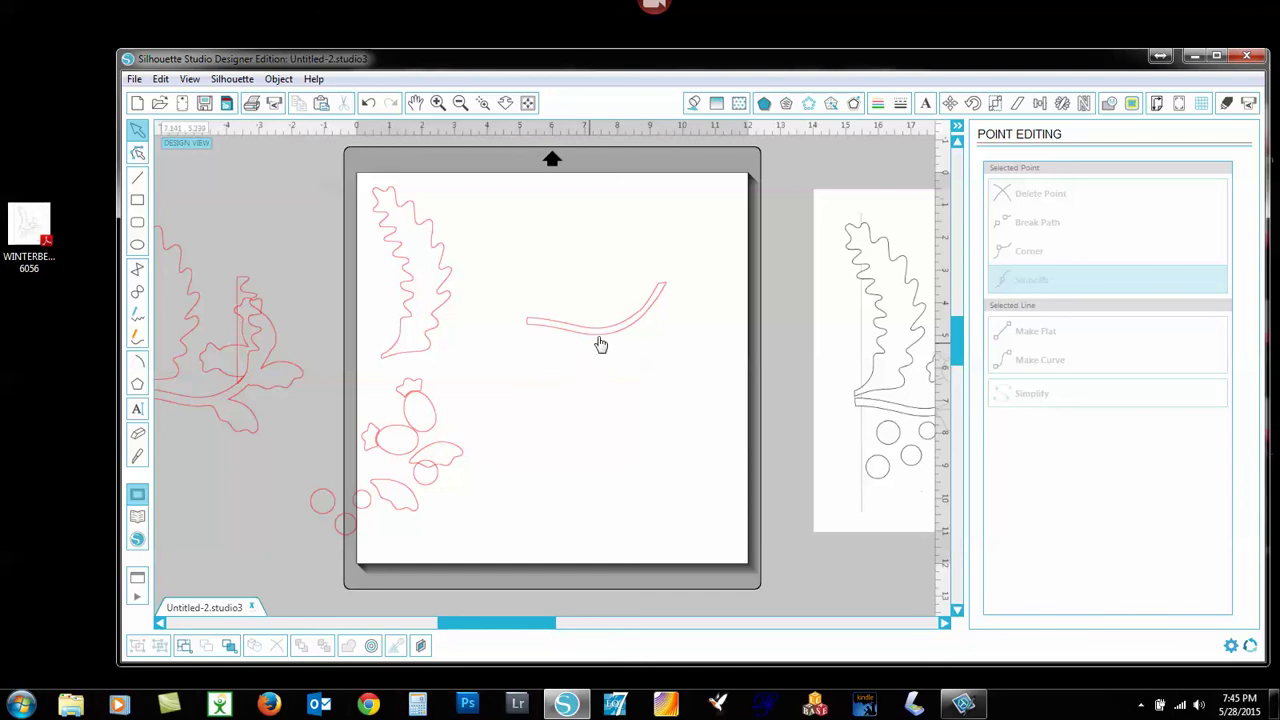
{"action": "left_click_drag", "start_coordinate": [917, 414], "coordinate": [846, 371]}
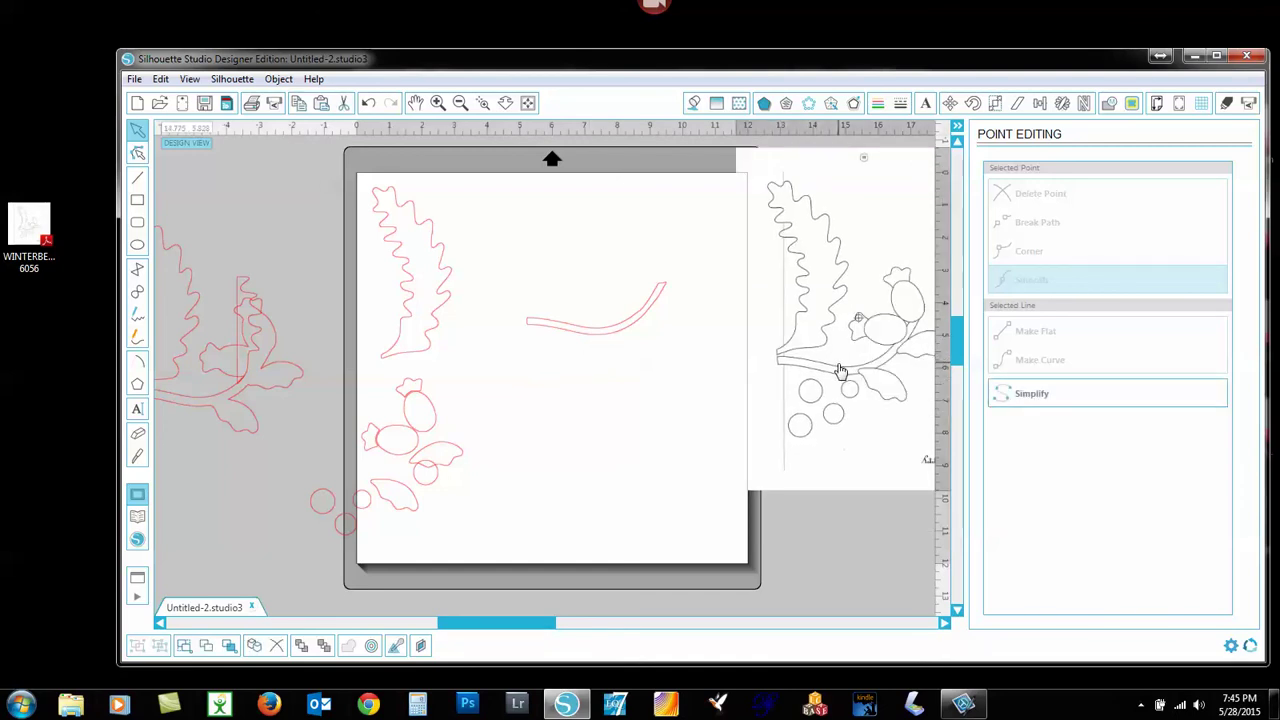
{"action": "left_click", "coordinate": [840, 195]}
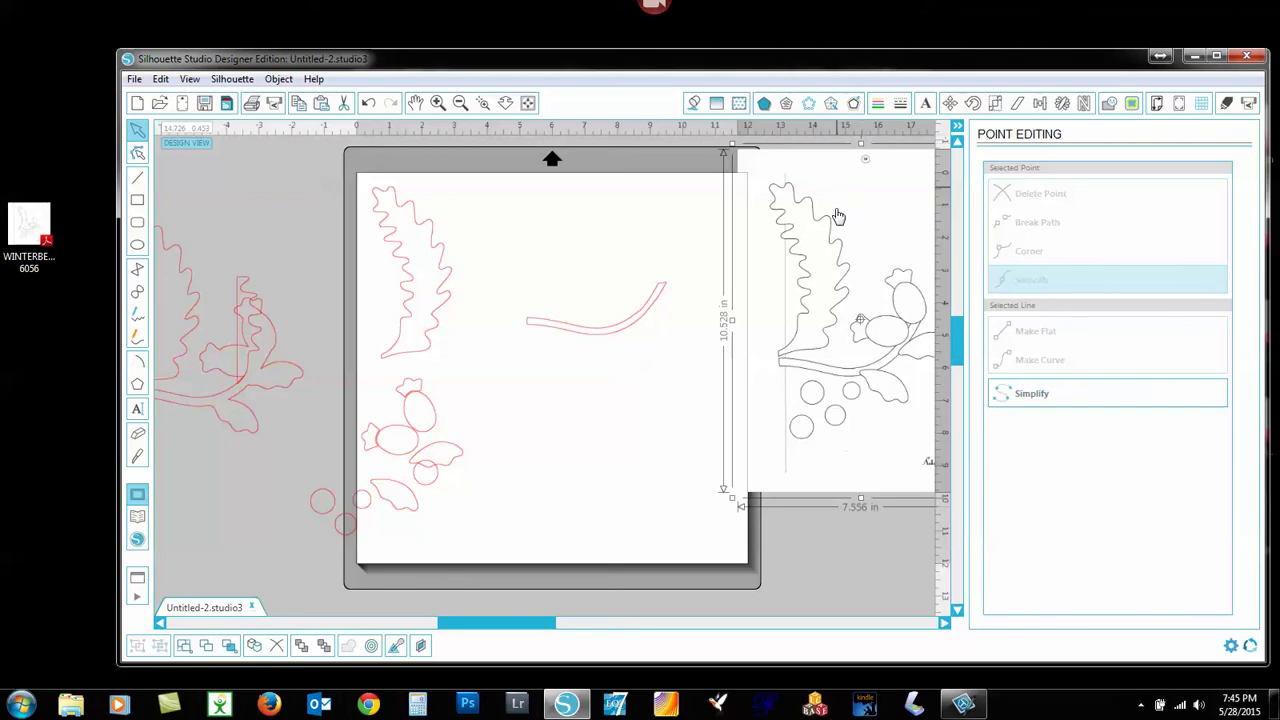
{"action": "left_click_drag", "start_coordinate": [837, 214], "coordinate": [828, 334]}
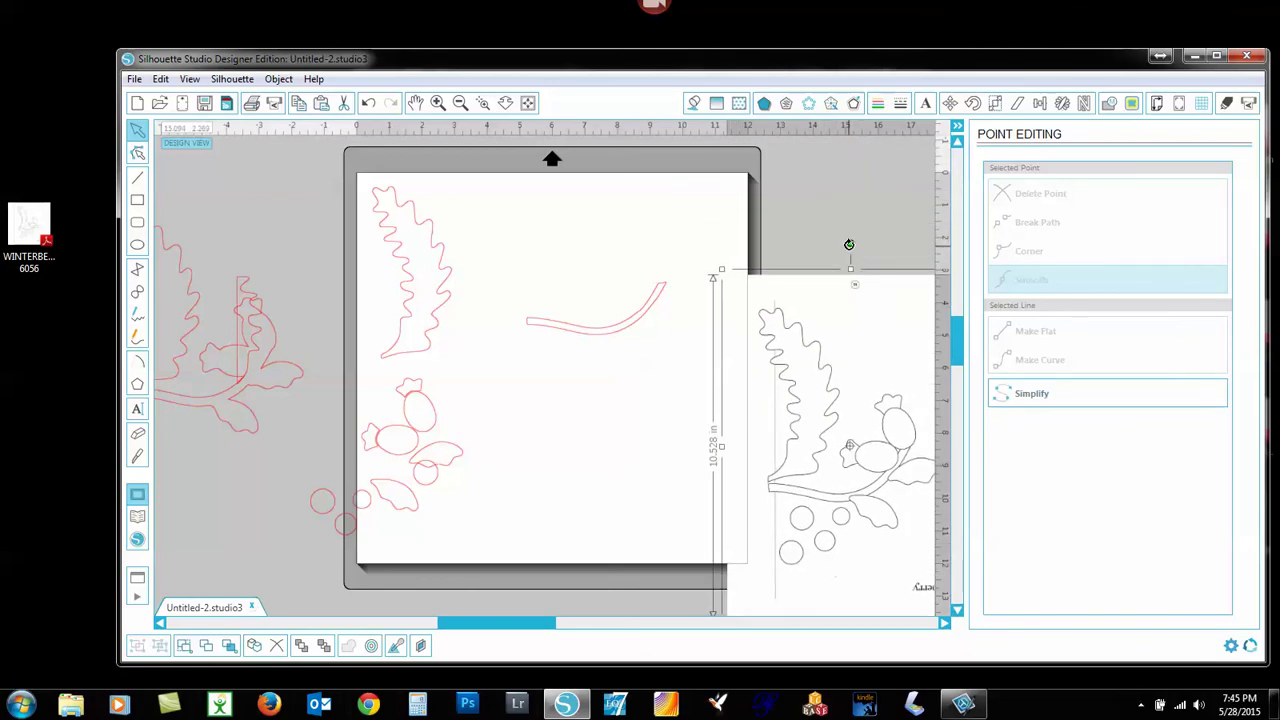
{"action": "left_click_drag", "start_coordinate": [850, 244], "coordinate": [714, 343]}
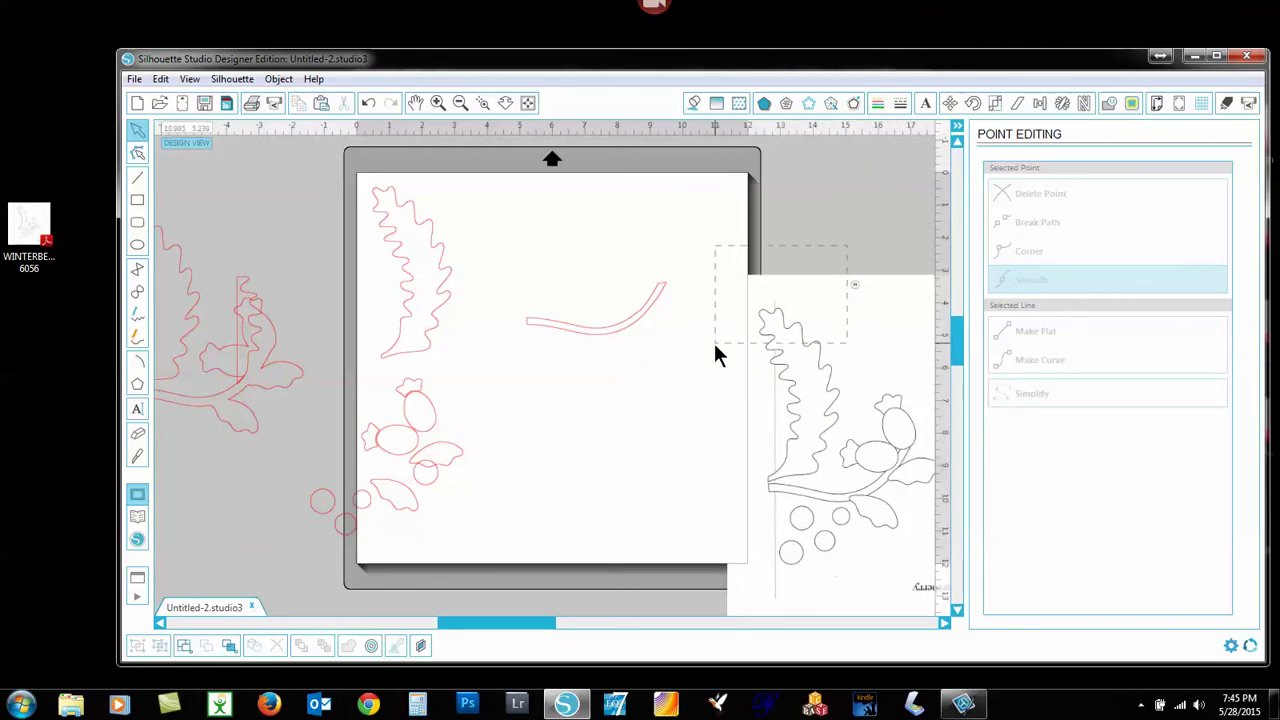
{"action": "left_click", "coordinate": [858, 295]}
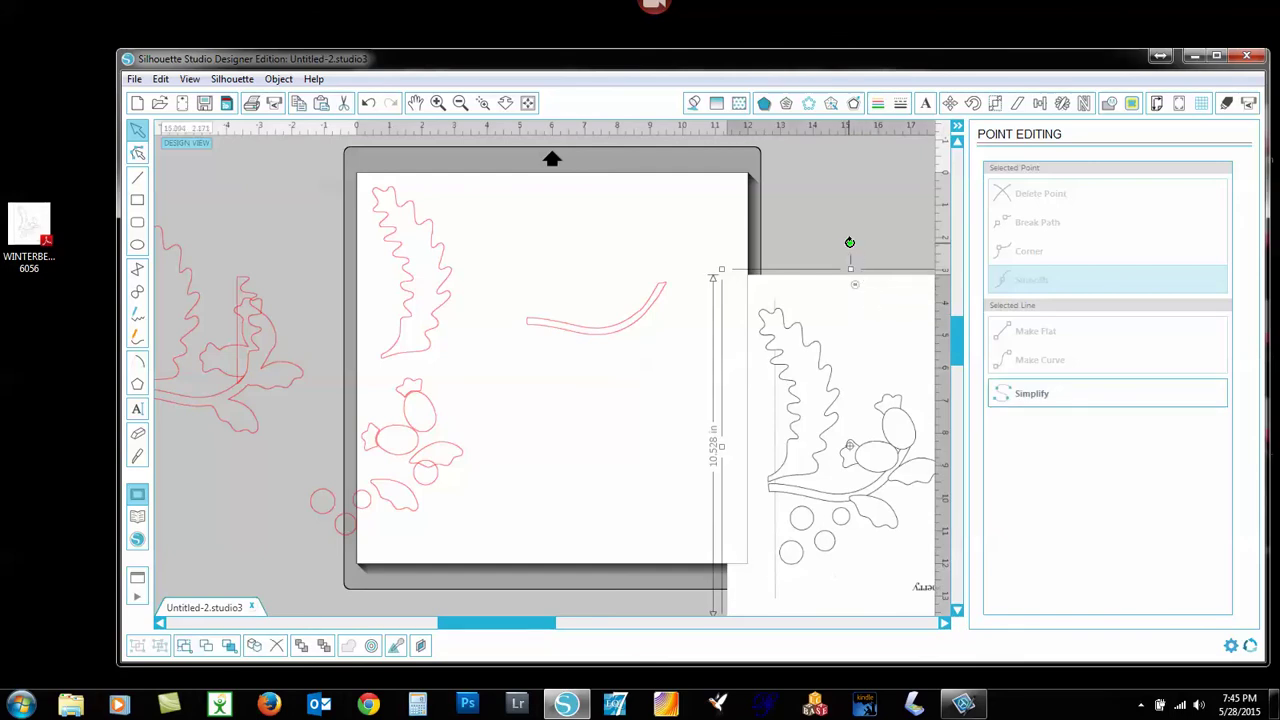
{"action": "left_click_drag", "start_coordinate": [847, 244], "coordinate": [712, 444]}
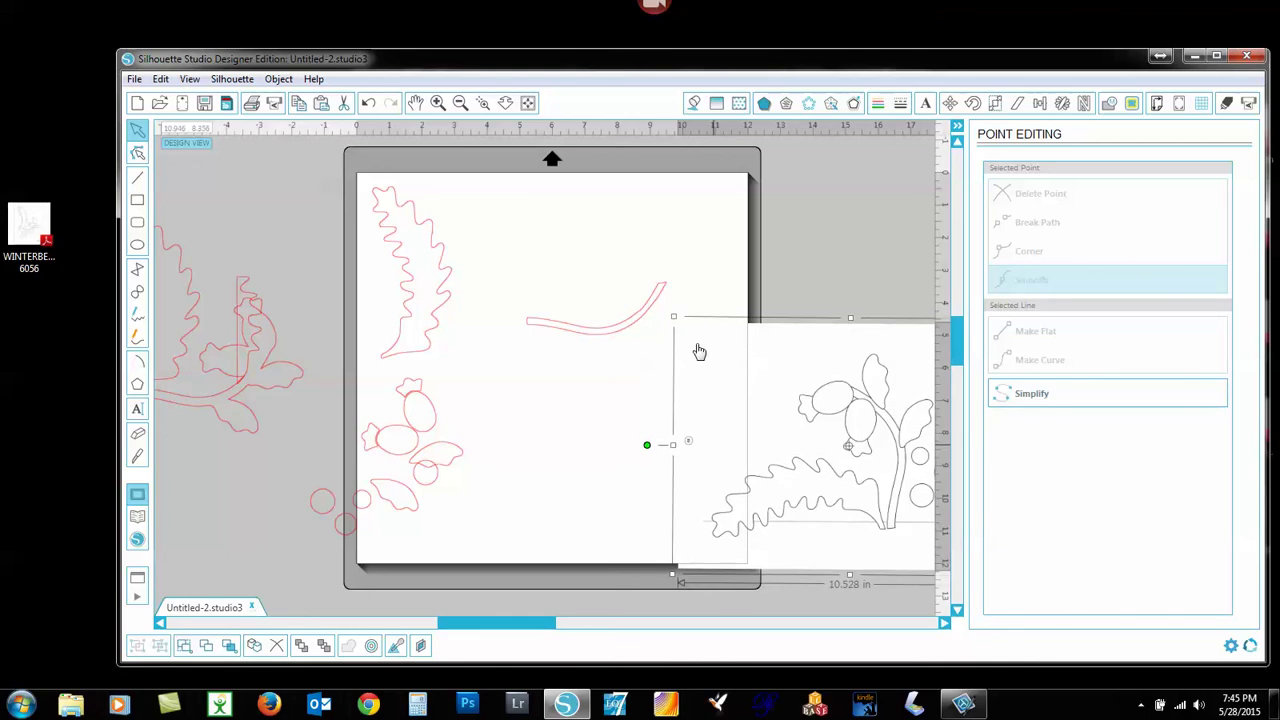
{"action": "left_click_drag", "start_coordinate": [673, 316], "coordinate": [801, 410]}
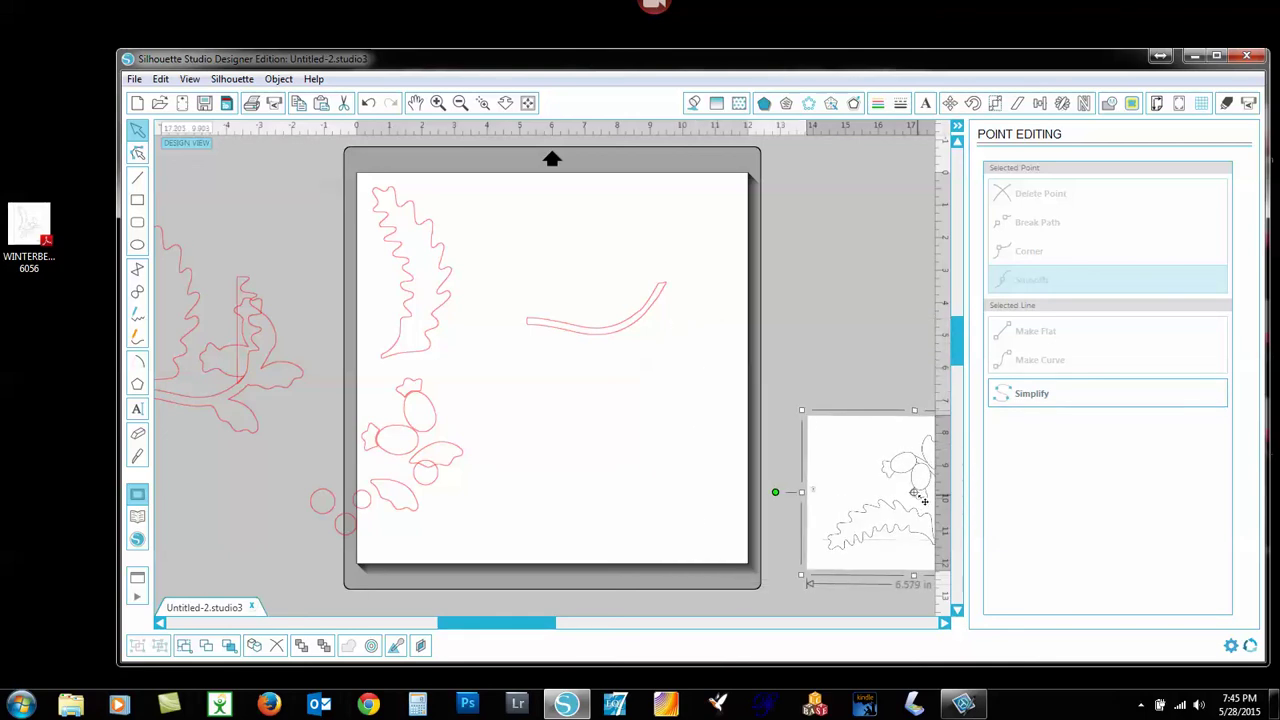
{"action": "left_click_drag", "start_coordinate": [892, 478], "coordinate": [752, 483]}
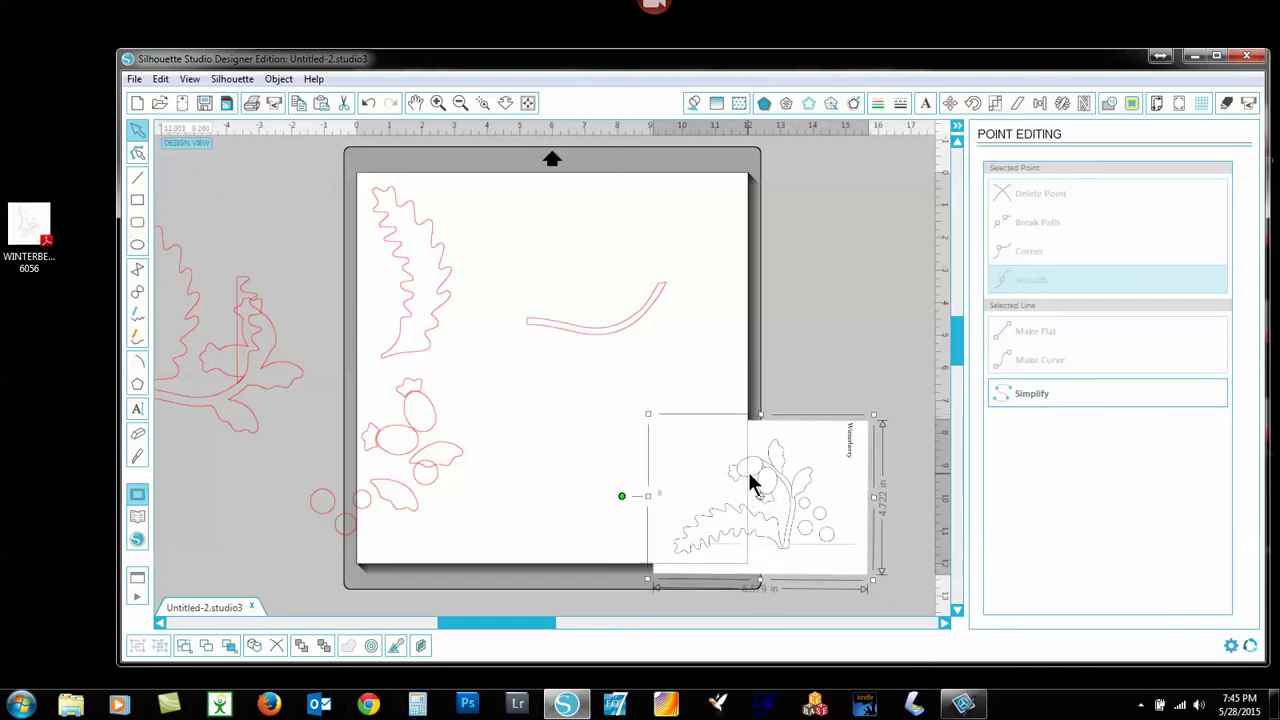
Rotate the pink stem upright and move the flower pieces onto it, turned about 90° clockwise.
{"action": "left_click", "coordinate": [586, 334]}
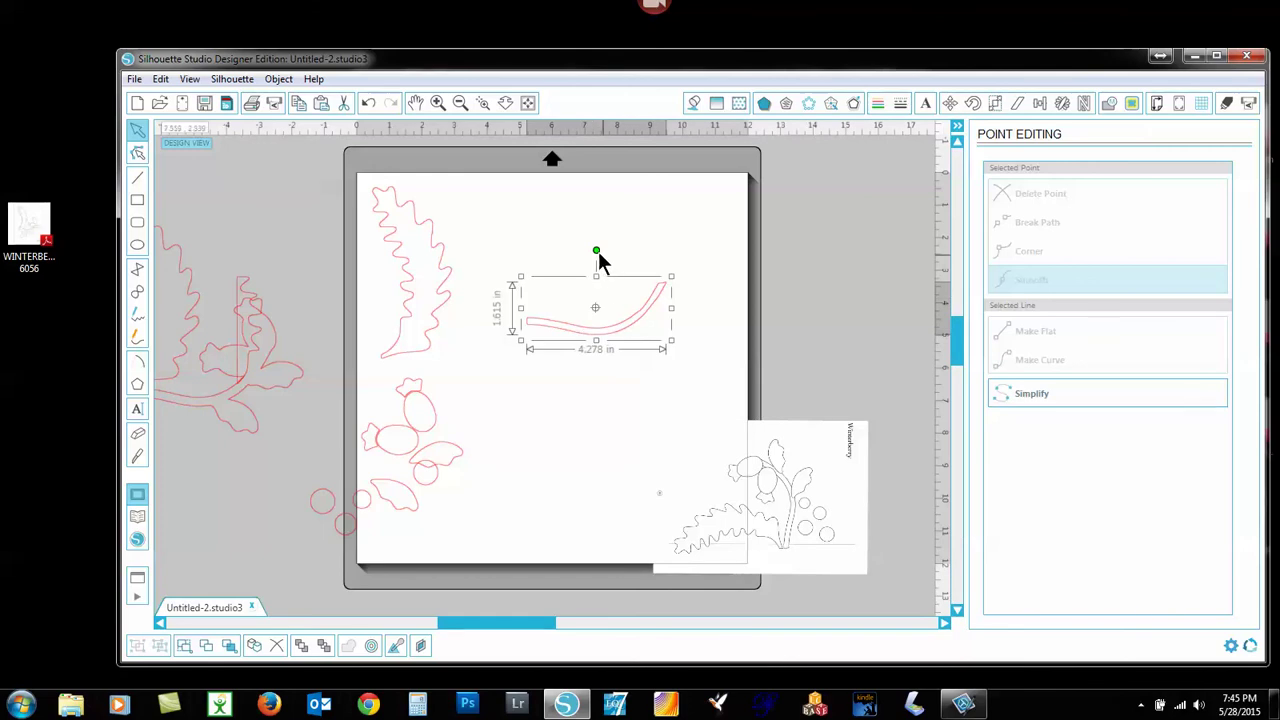
{"action": "left_click_drag", "start_coordinate": [597, 250], "coordinate": [507, 271]}
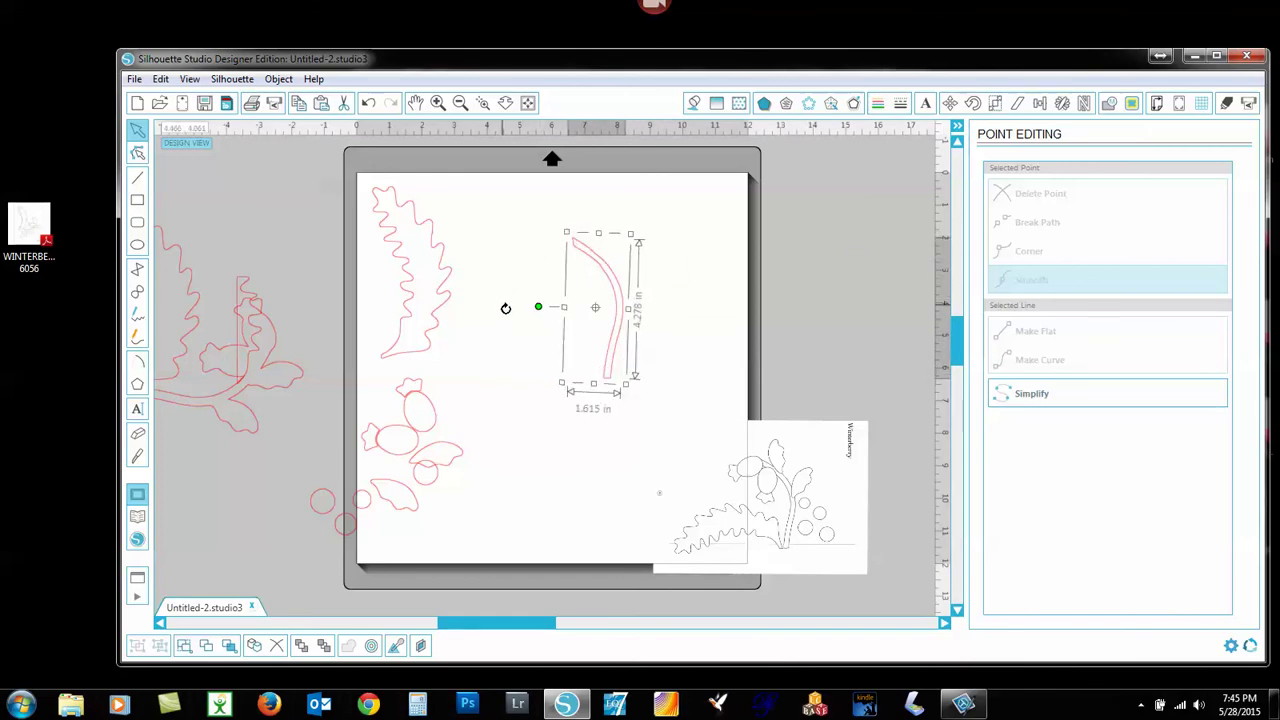
{"action": "left_click_drag", "start_coordinate": [505, 308], "coordinate": [506, 307]}
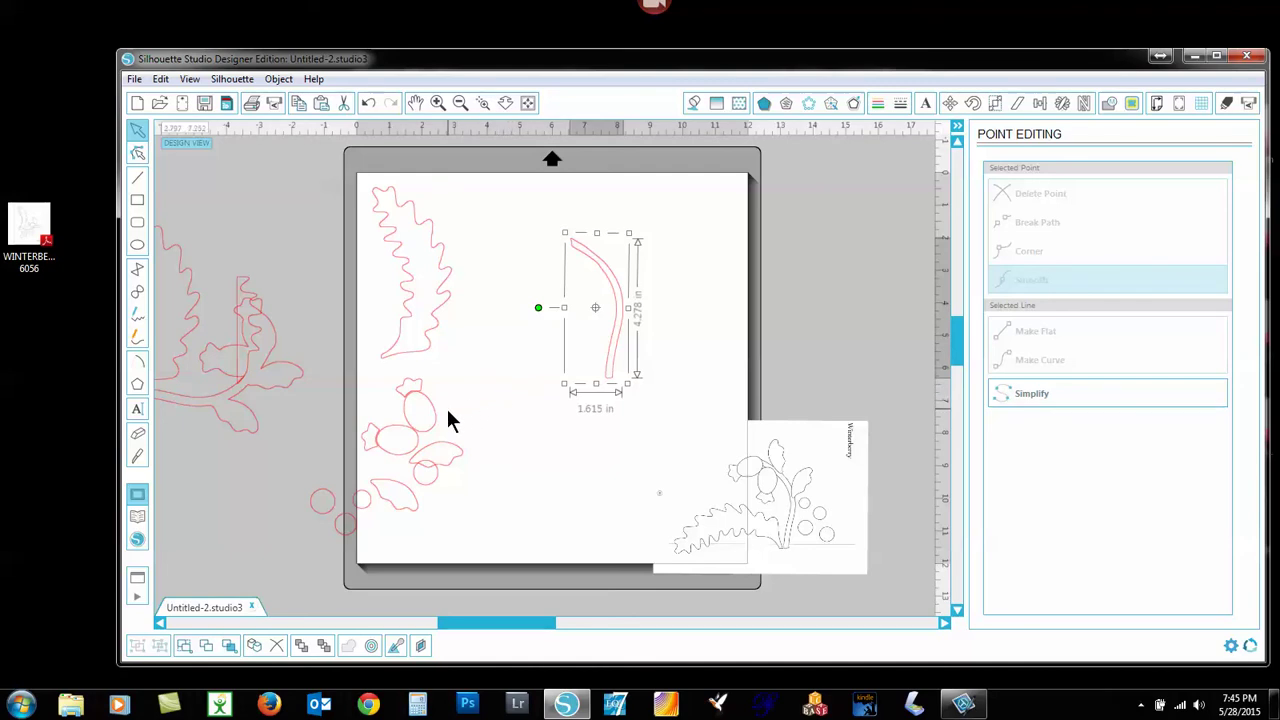
{"action": "left_click_drag", "start_coordinate": [333, 376], "coordinate": [479, 461]}
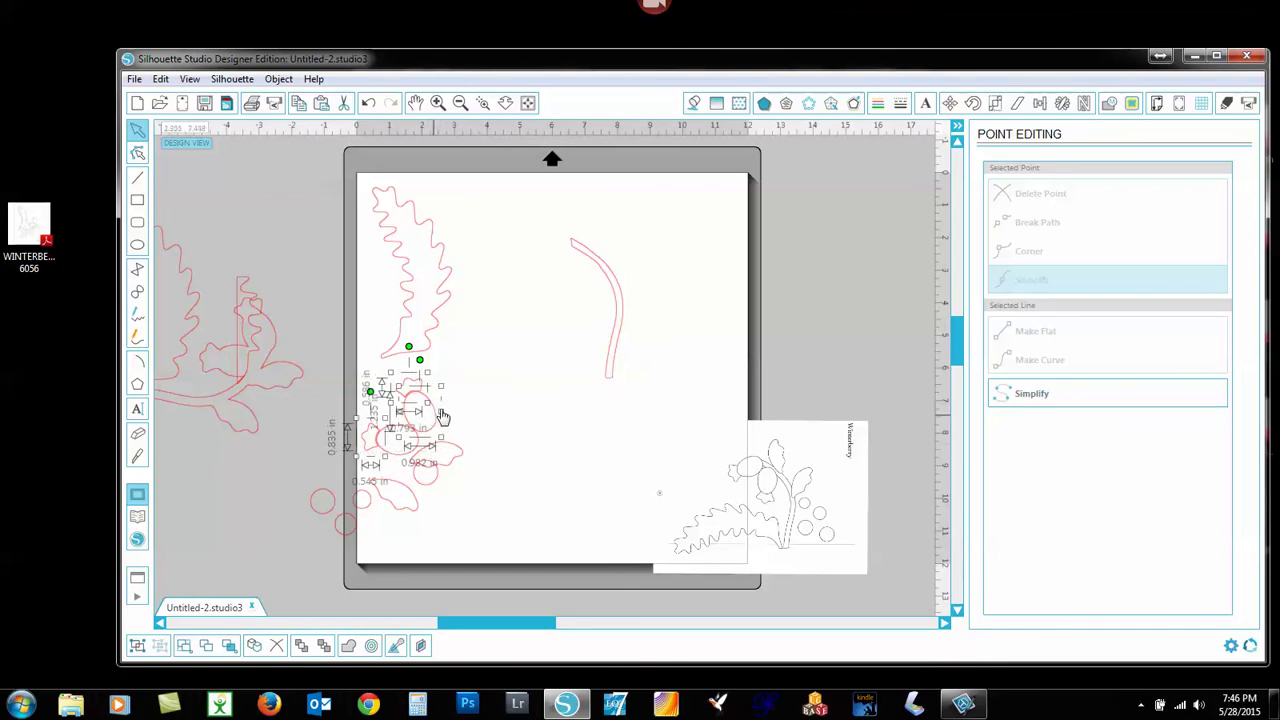
{"action": "left_click_drag", "start_coordinate": [442, 416], "coordinate": [563, 298]}
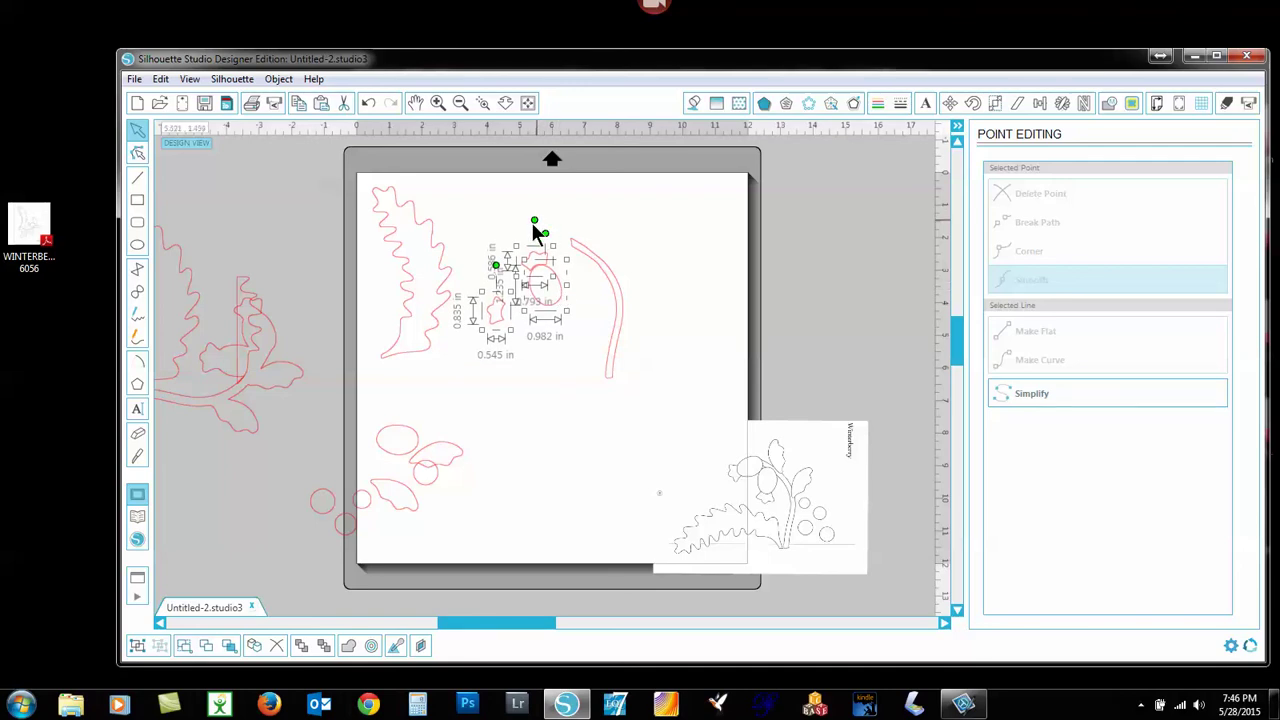
{"action": "left_click_drag", "start_coordinate": [519, 221], "coordinate": [496, 264]}
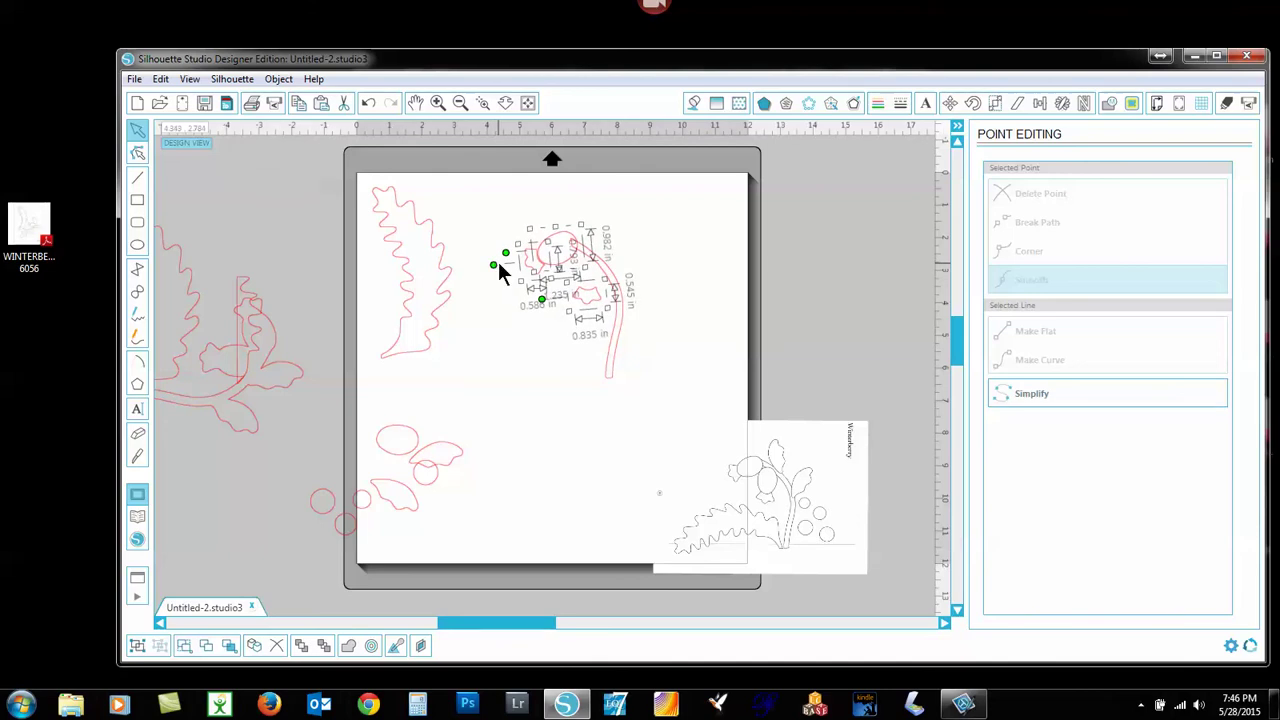
{"action": "left_click", "coordinate": [583, 306]}
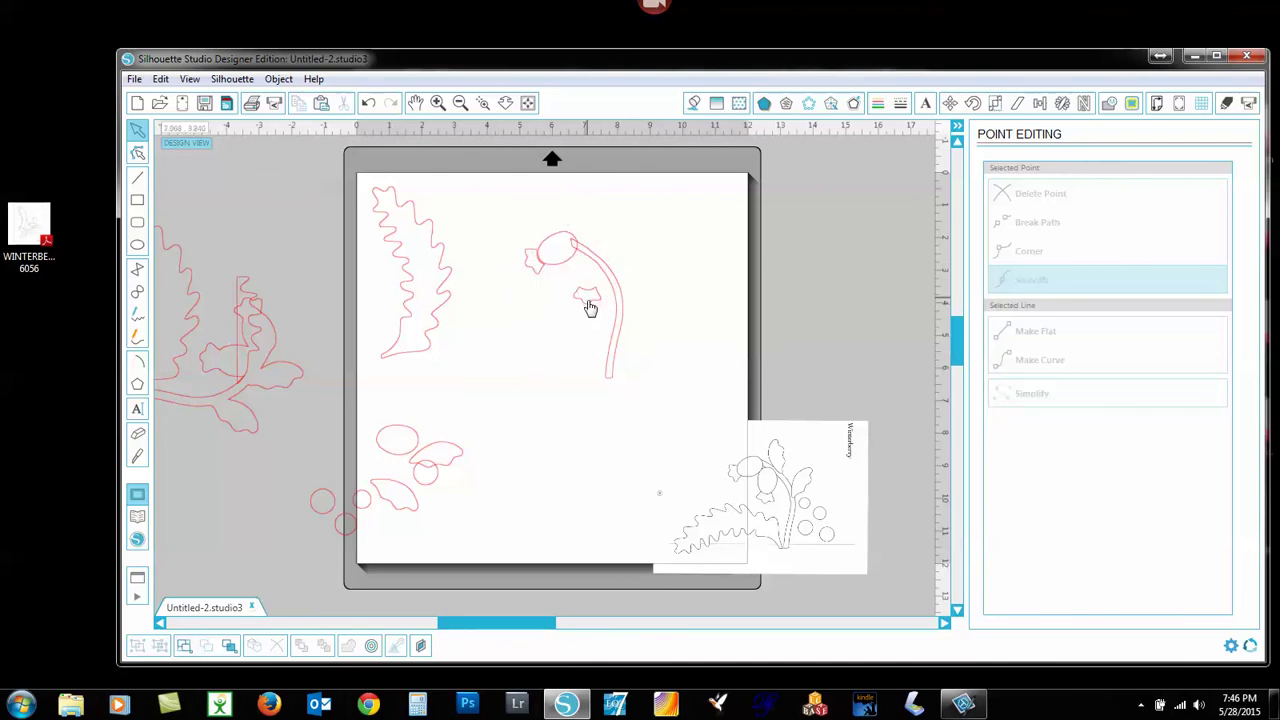
Rotate the oval berry counter-clockwise and nudge it up onto the stem.
{"action": "left_click_drag", "start_coordinate": [587, 308], "coordinate": [556, 302]}
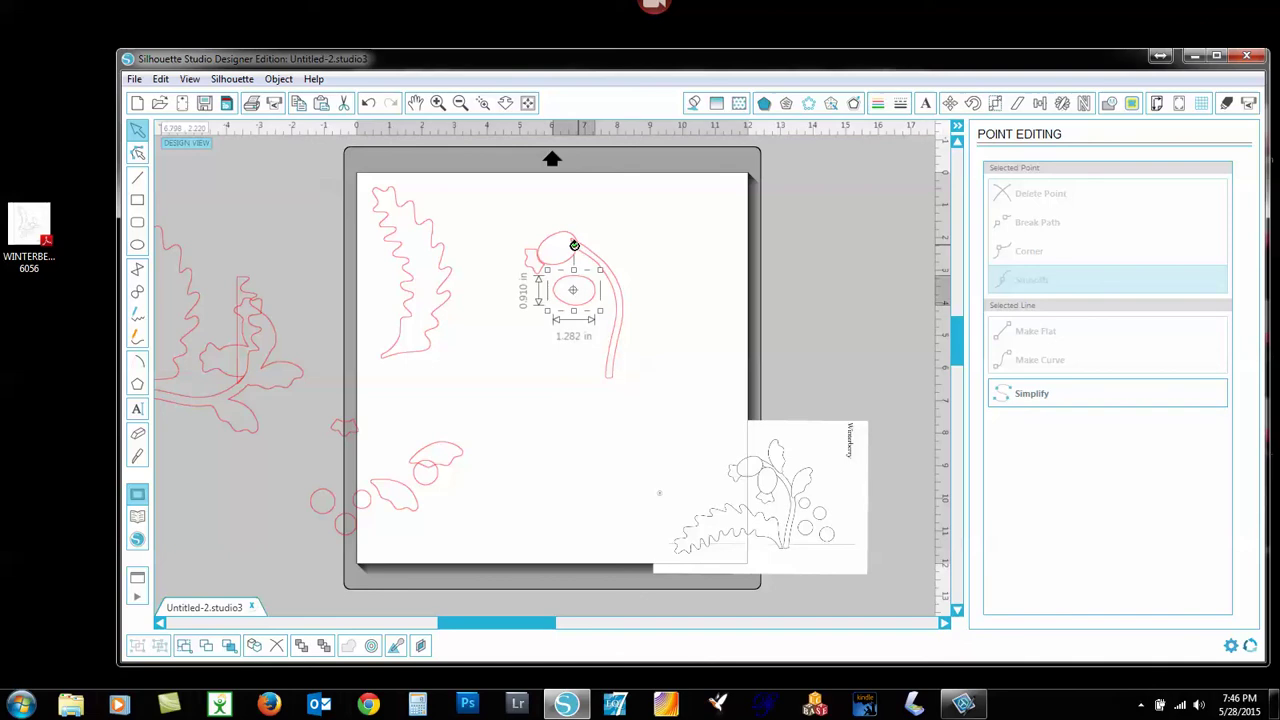
{"action": "left_click_drag", "start_coordinate": [574, 245], "coordinate": [530, 274]}
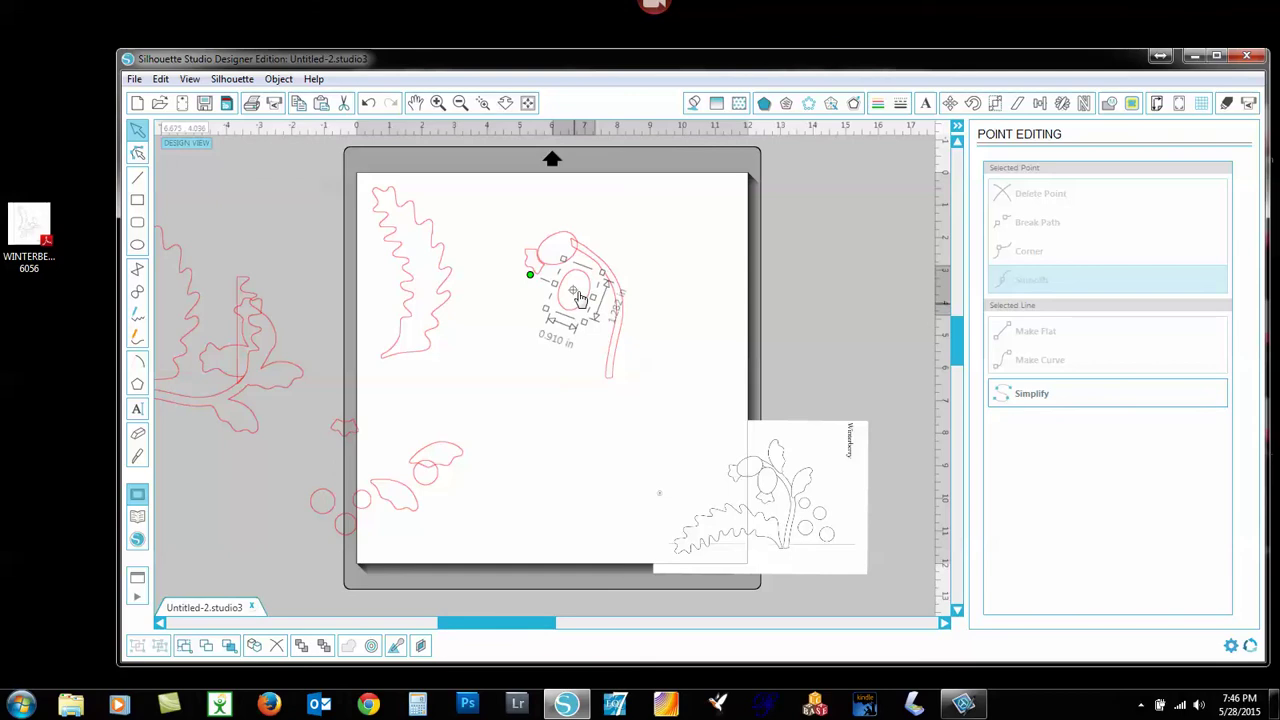
{"action": "left_click_drag", "start_coordinate": [575, 314], "coordinate": [578, 297]}
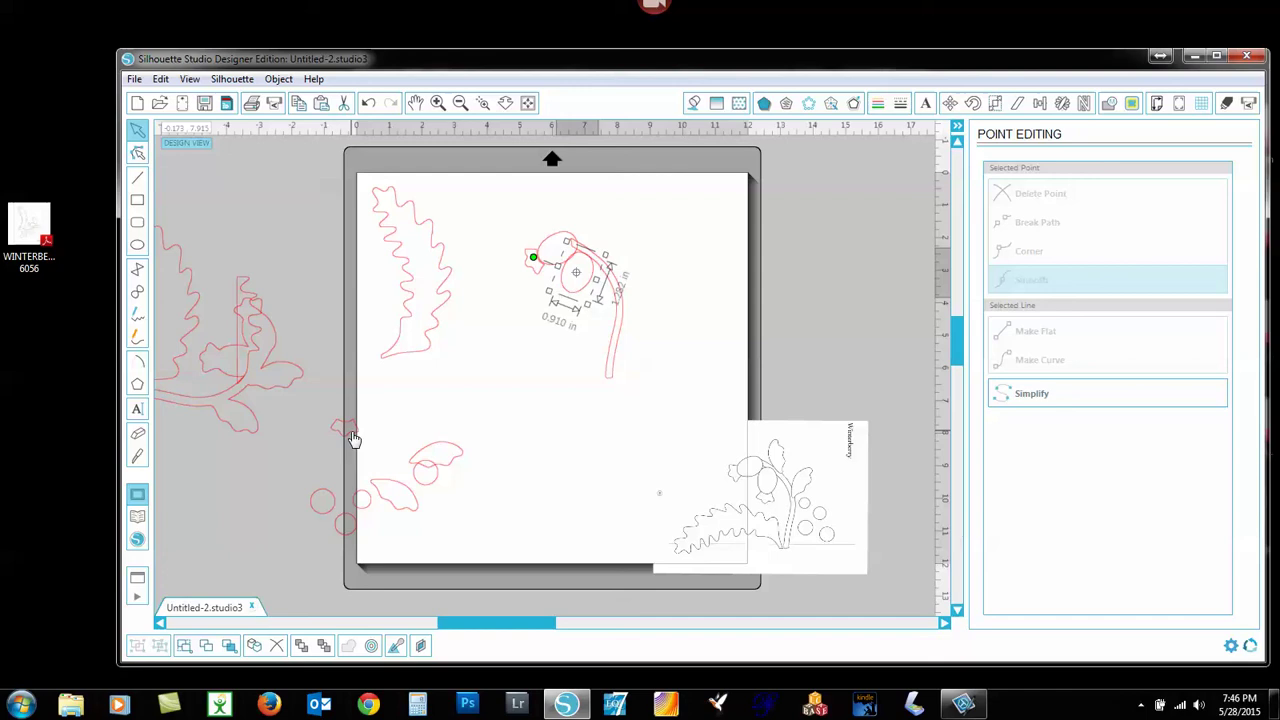
{"action": "left_click", "coordinate": [418, 414]}
Bring the 0.835 × 0.545 in bud piece onto the flower and rotate it to fit.
{"action": "left_click_drag", "start_coordinate": [418, 414], "coordinate": [558, 342]}
{"action": "left_click", "coordinate": [553, 334]}
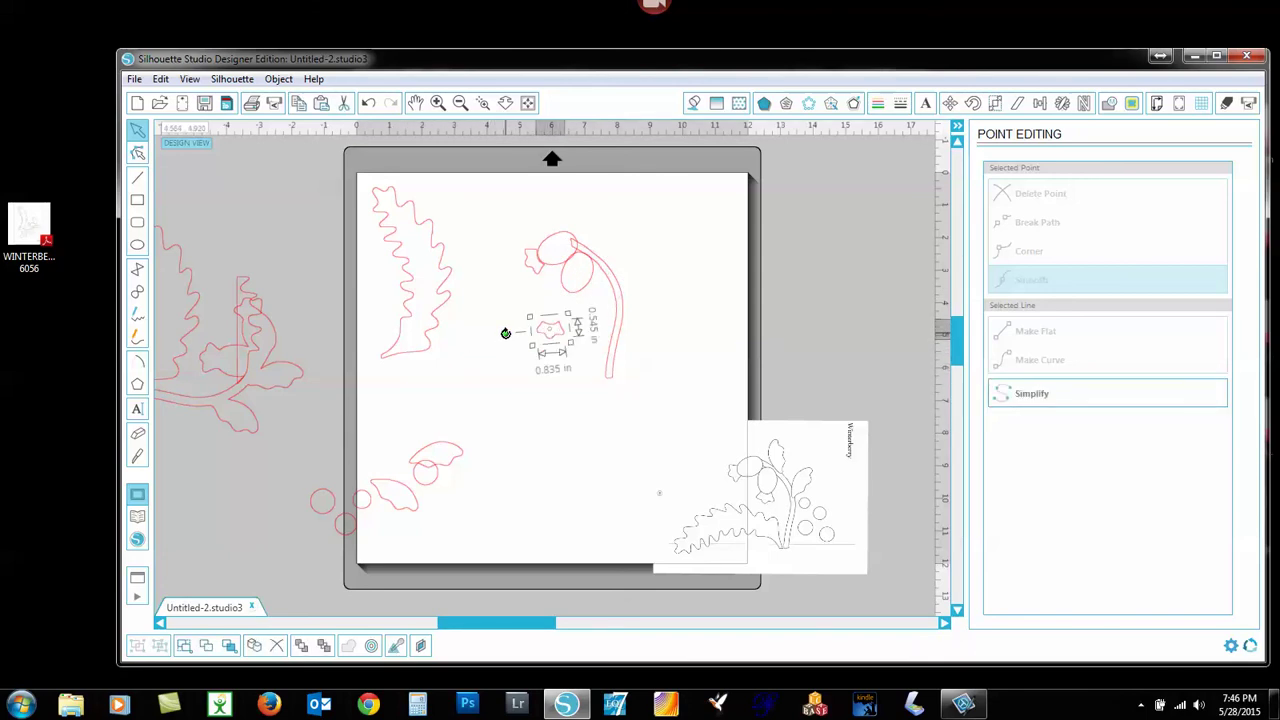
{"action": "left_click_drag", "start_coordinate": [506, 332], "coordinate": [577, 312]}
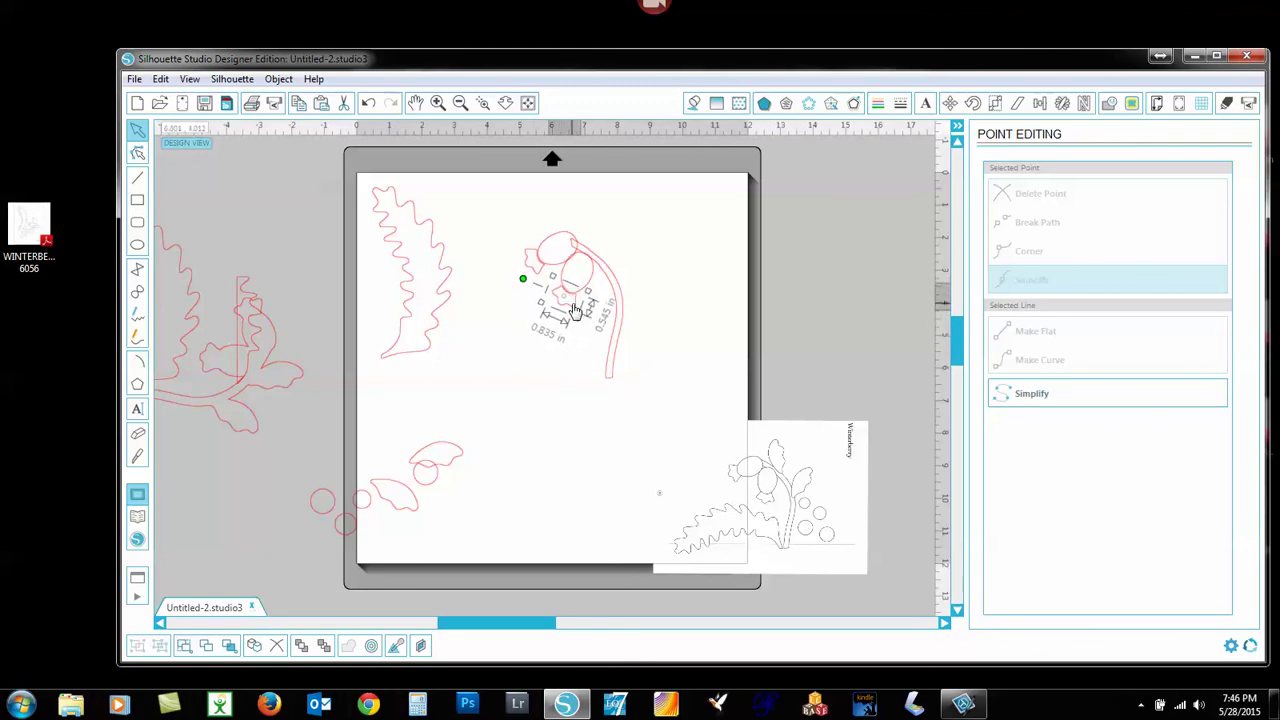
{"action": "left_click", "coordinate": [520, 419]}
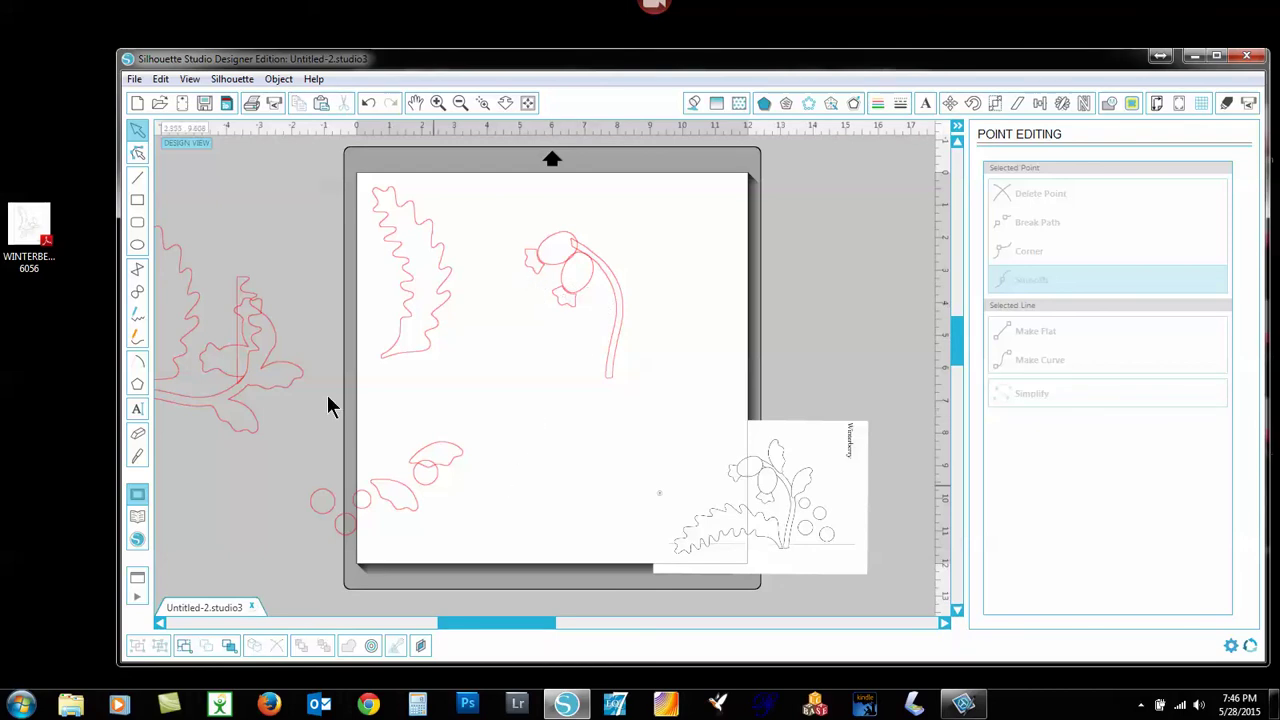
Turn the fern leaf horizontal and place it beneath the flower.
{"action": "left_click", "coordinate": [383, 364]}
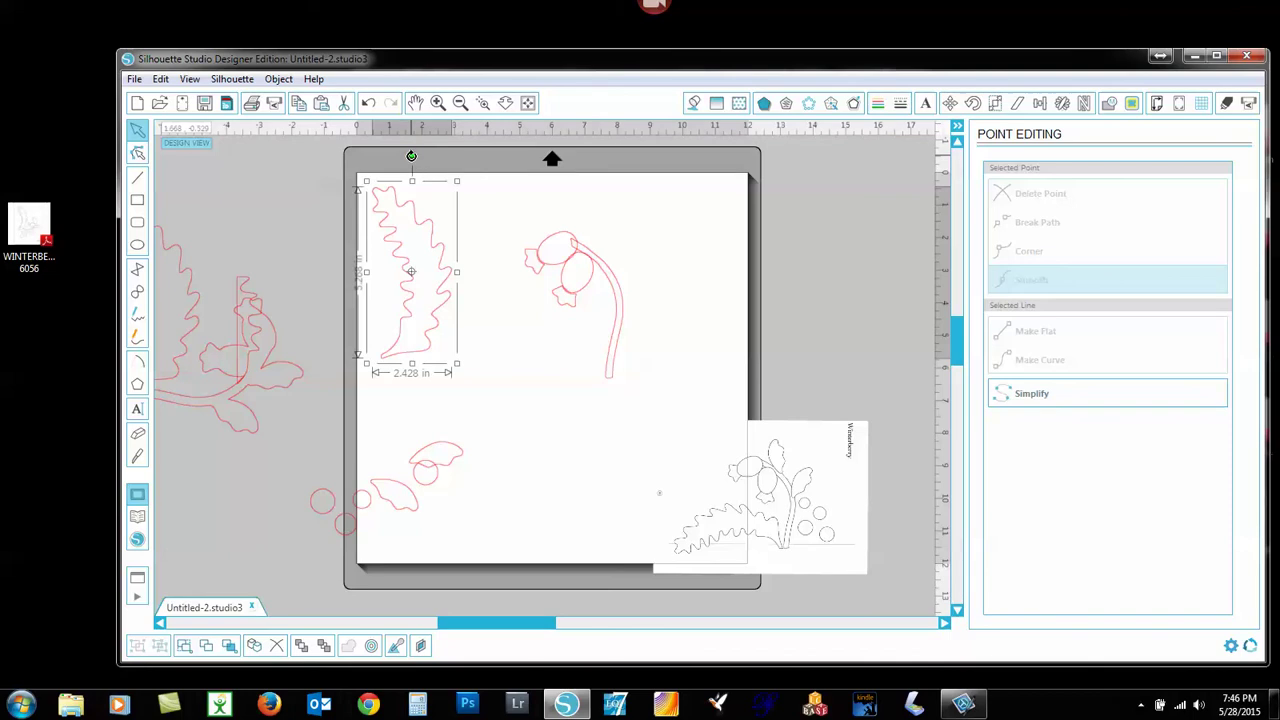
{"action": "left_click_drag", "start_coordinate": [411, 155], "coordinate": [319, 271]}
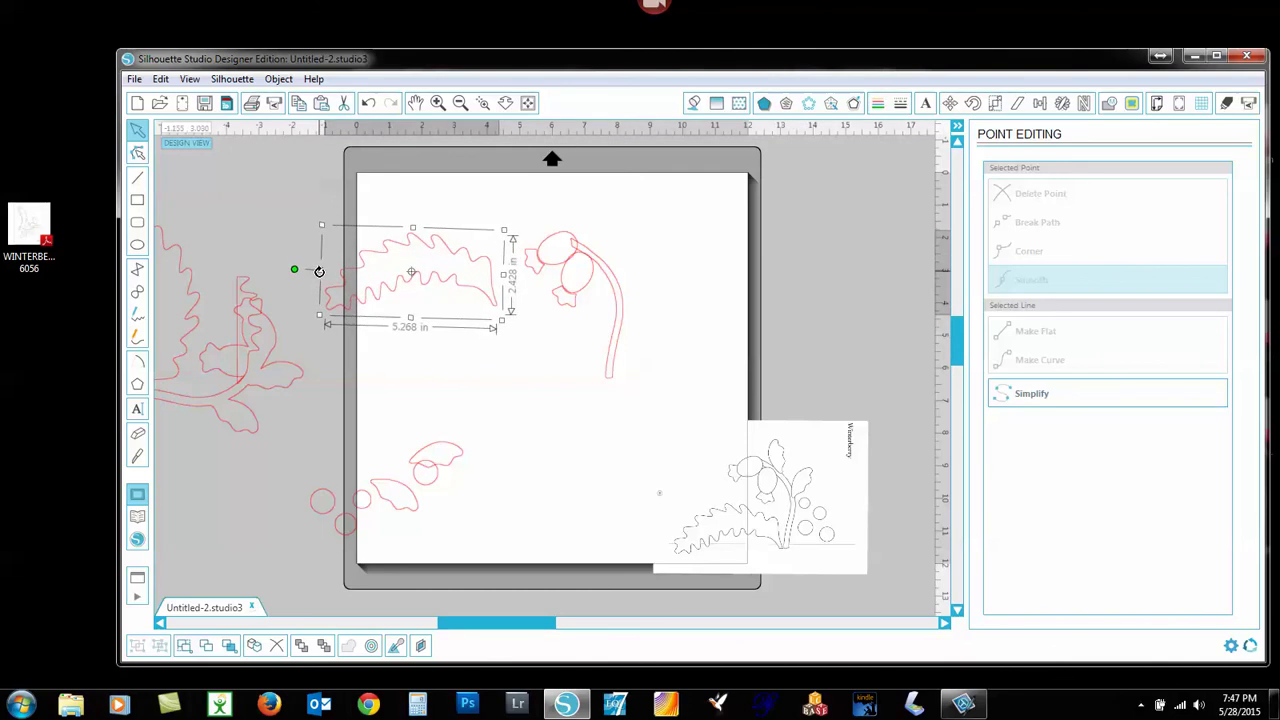
{"action": "left_click_drag", "start_coordinate": [465, 296], "coordinate": [576, 361]}
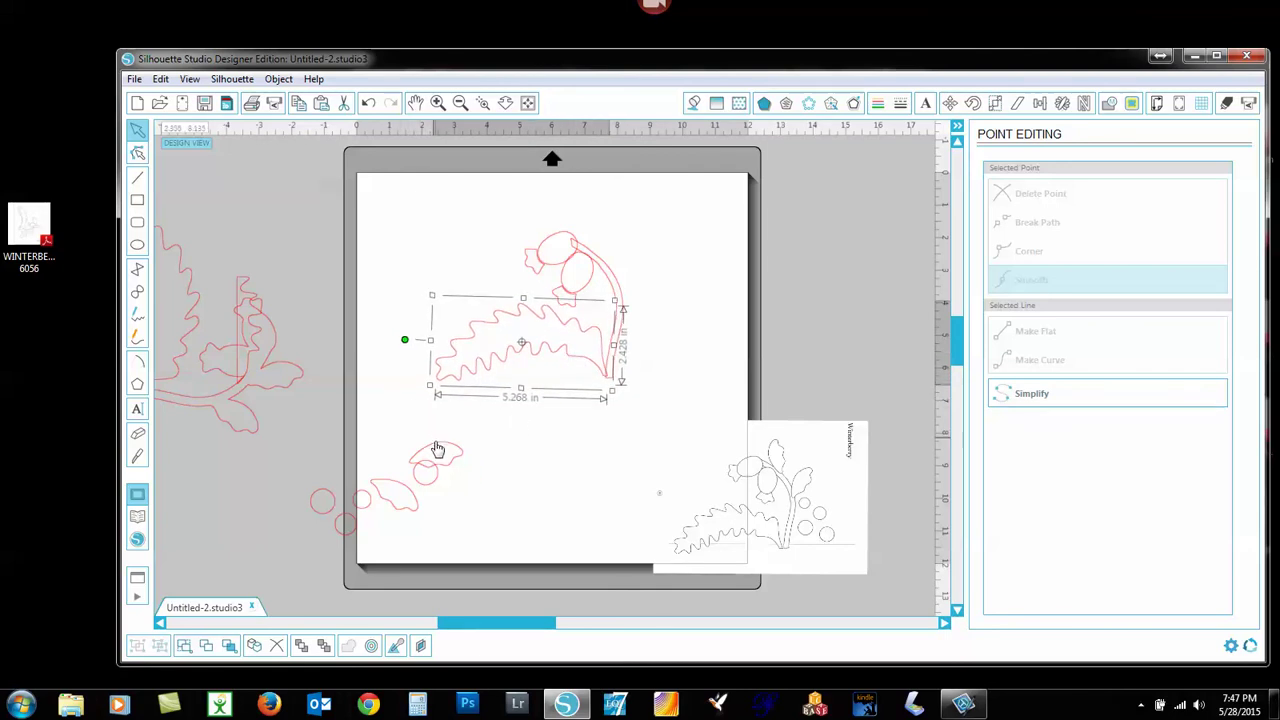
Move both small leaves to the stem top and tilt each to sit along the stem.
{"action": "left_click_drag", "start_coordinate": [434, 441], "coordinate": [517, 382]}
{"action": "mouse_move", "coordinate": [642, 259]}
{"action": "left_mouse_down"}
{"action": "mouse_move", "coordinate": [636, 233]}
{"action": "mouse_move", "coordinate": [647, 270]}
{"action": "left_mouse_up"}
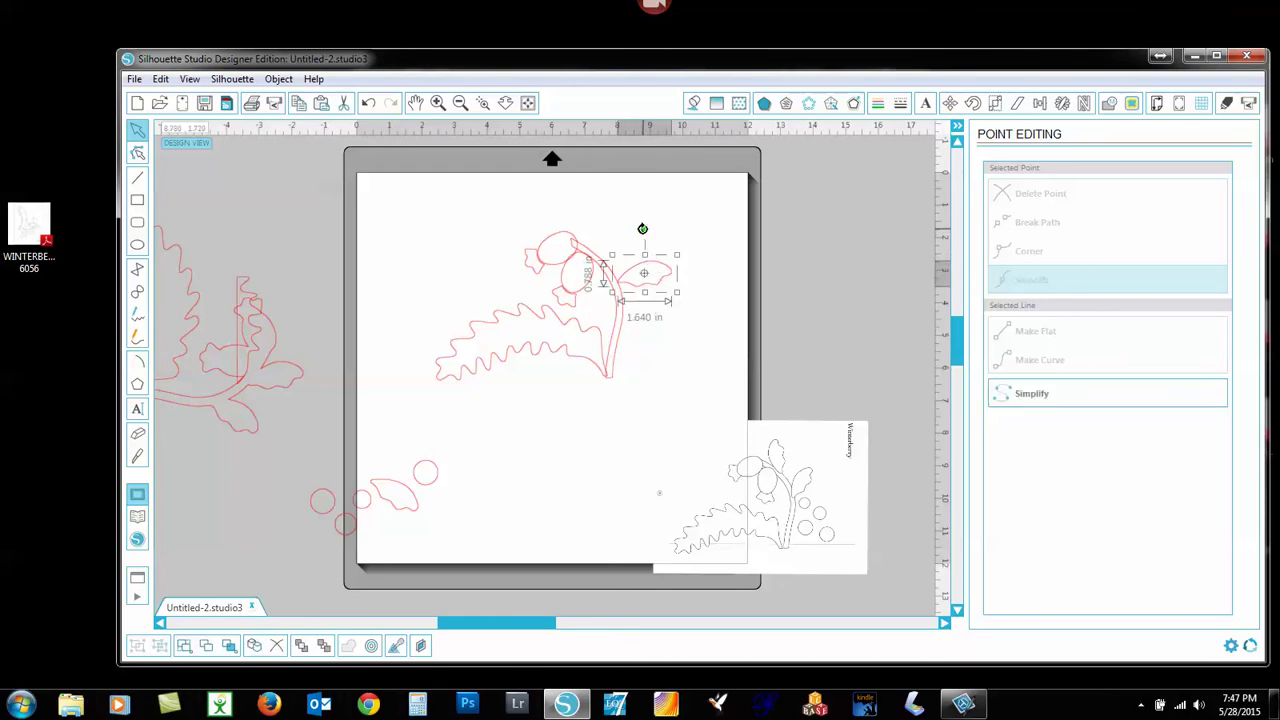
{"action": "left_click_drag", "start_coordinate": [634, 230], "coordinate": [622, 282]}
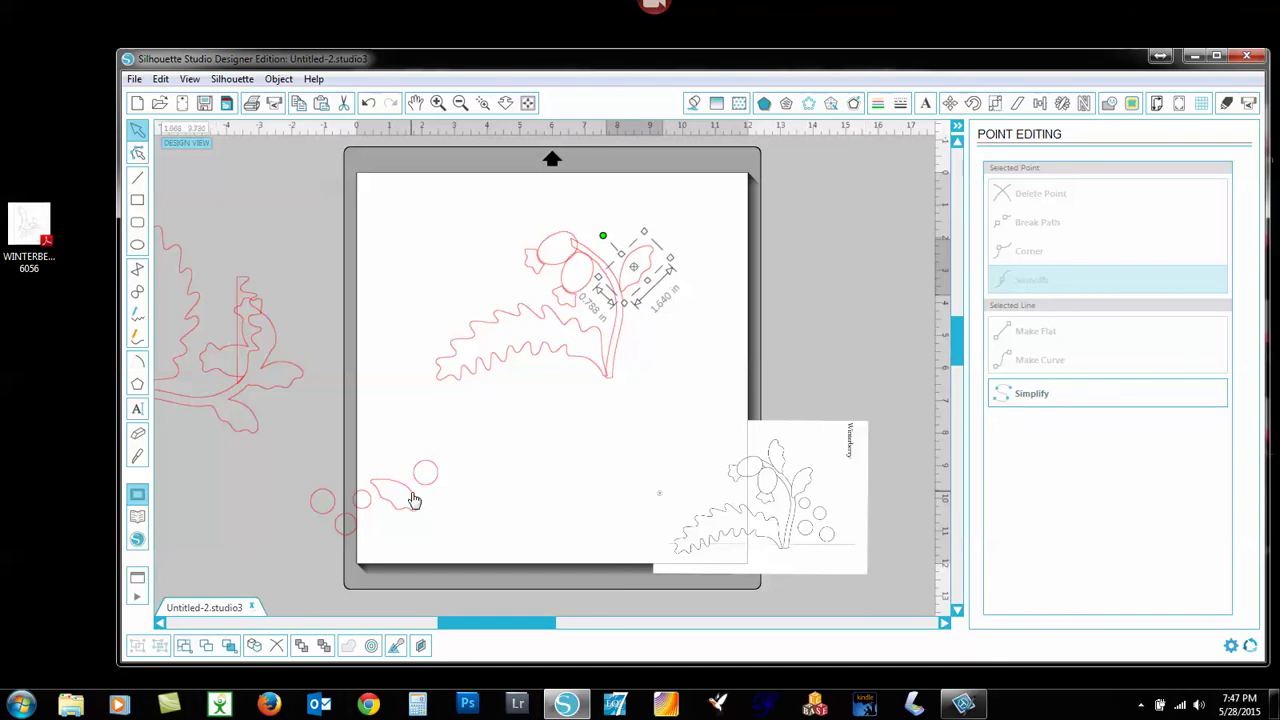
{"action": "left_click_drag", "start_coordinate": [414, 500], "coordinate": [638, 214]}
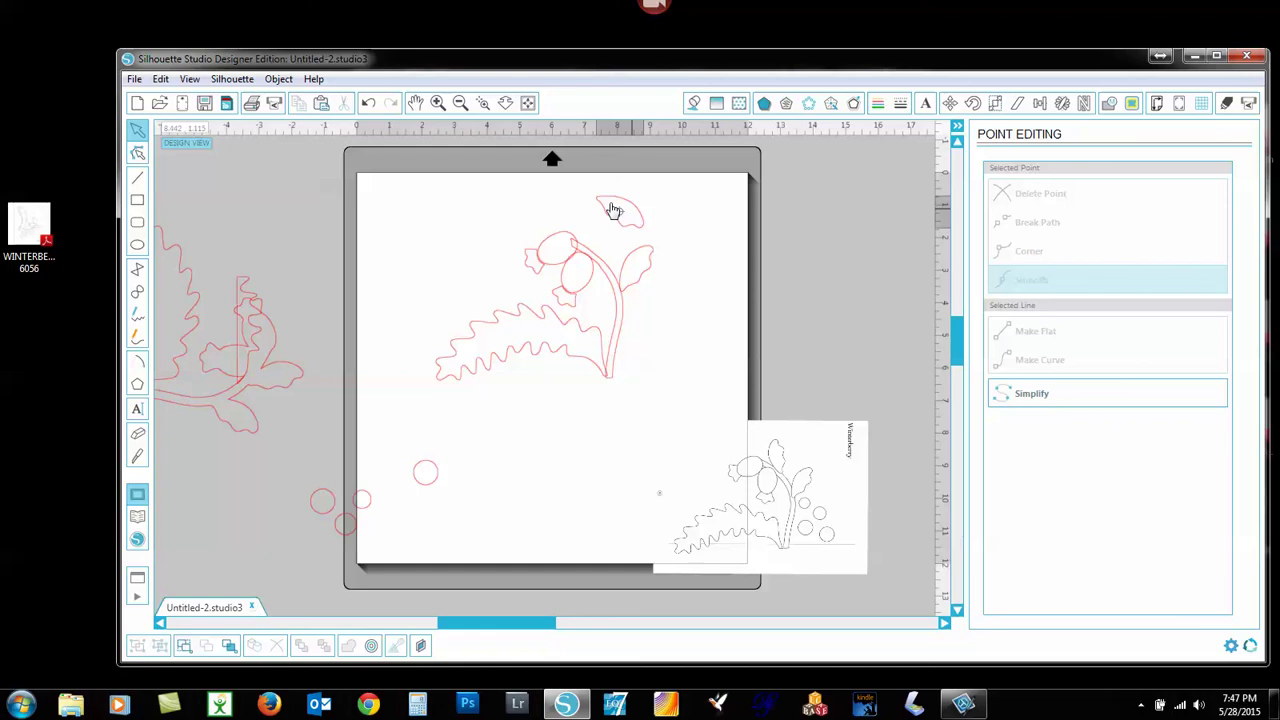
{"action": "left_click", "coordinate": [612, 208]}
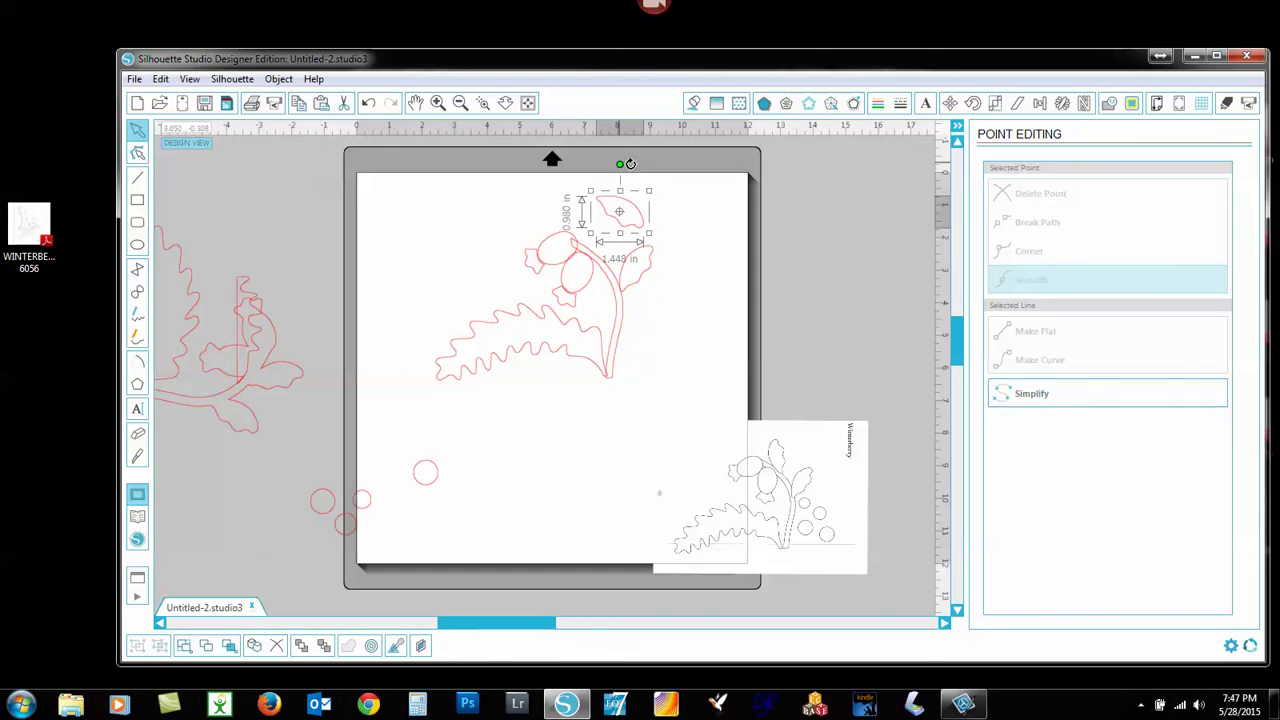
{"action": "left_click_drag", "start_coordinate": [630, 163], "coordinate": [552, 237]}
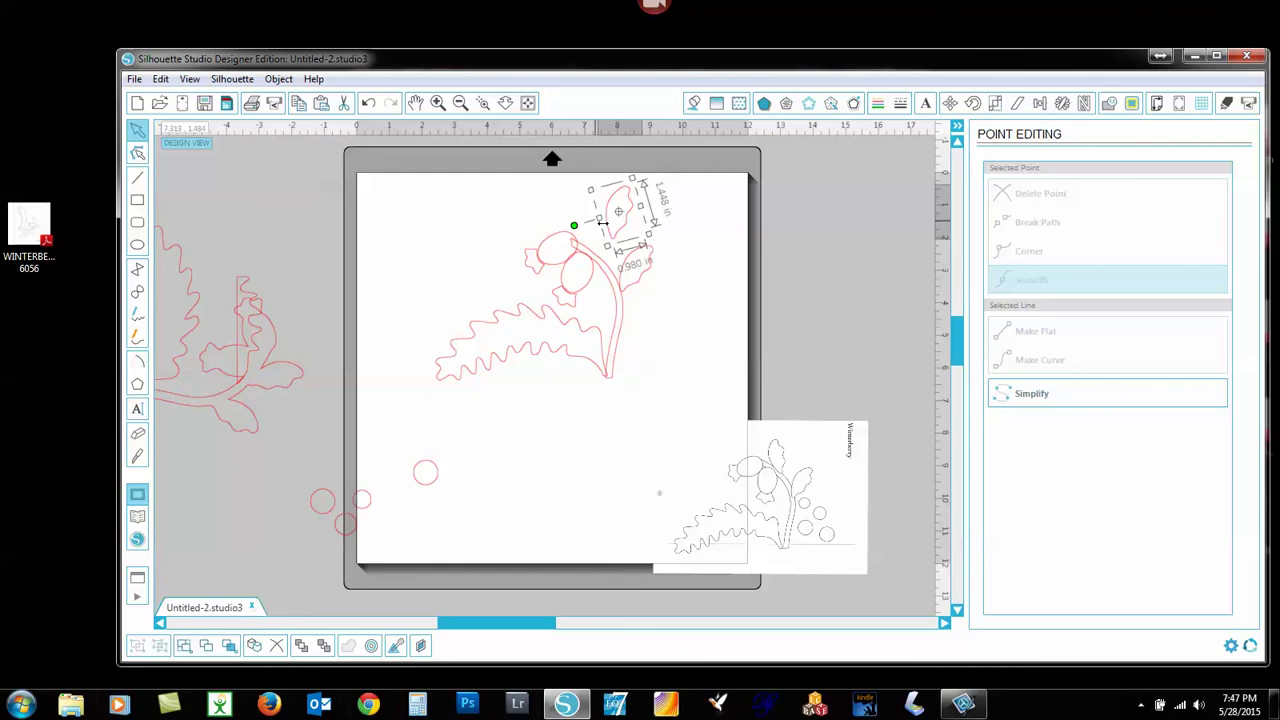
{"action": "left_click_drag", "start_coordinate": [617, 244], "coordinate": [602, 258]}
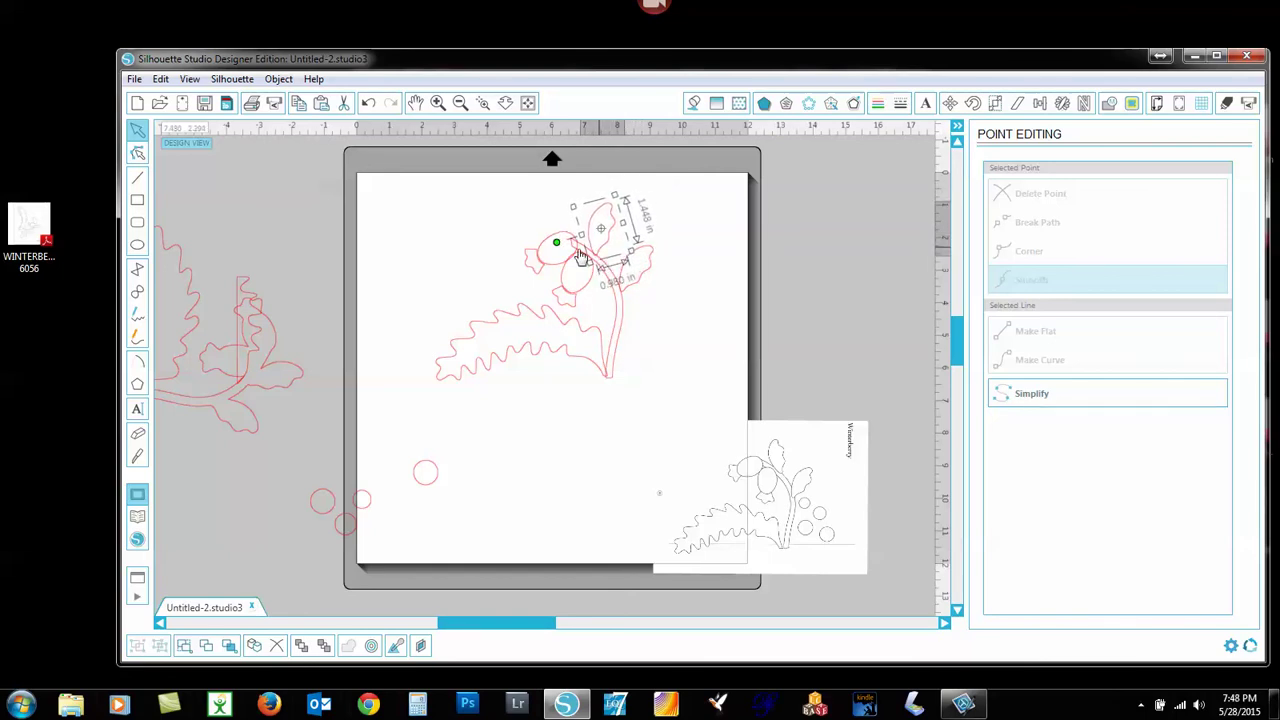
{"action": "left_click_drag", "start_coordinate": [557, 244], "coordinate": [562, 255]}
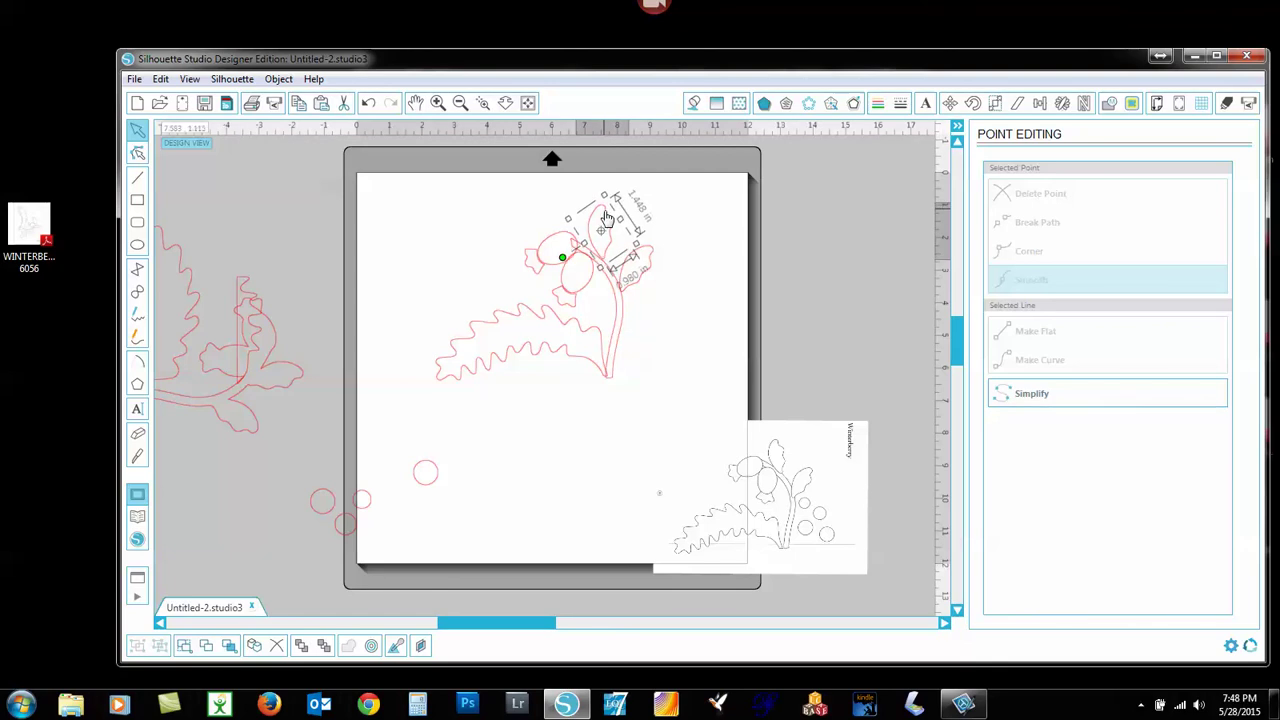
{"action": "left_click_drag", "start_coordinate": [607, 218], "coordinate": [603, 220]}
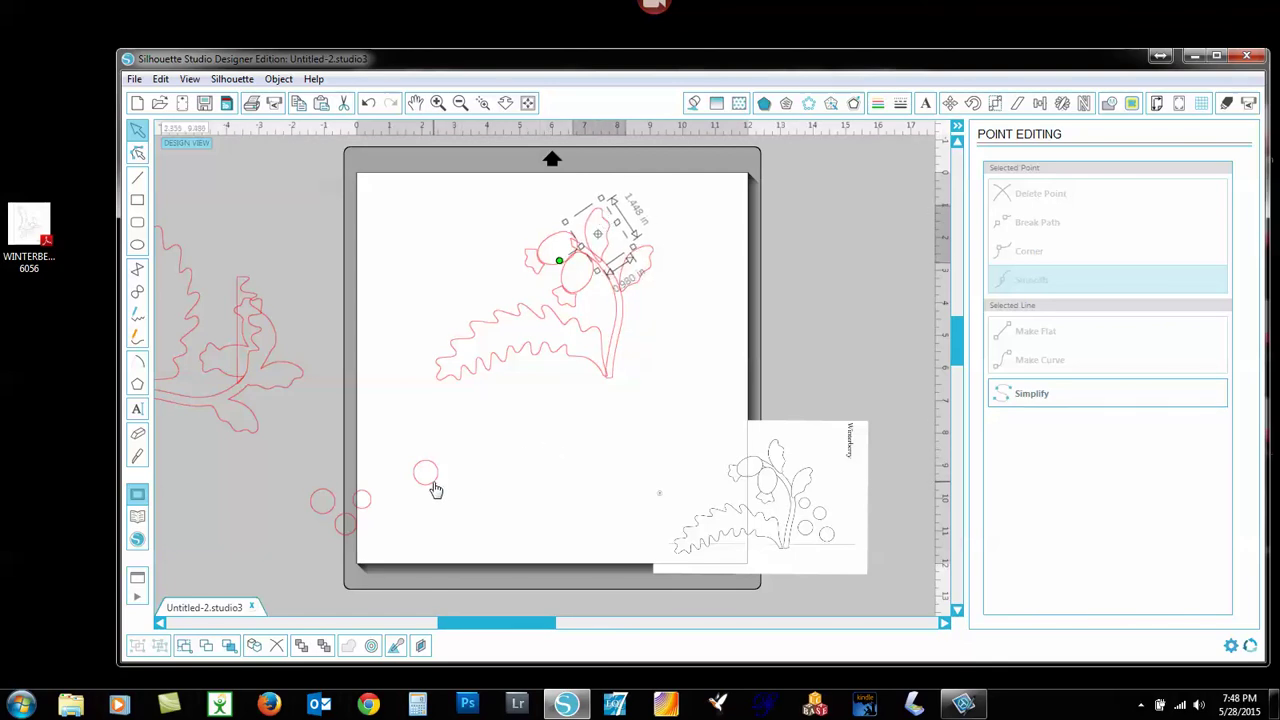
Move three berry circles from the lower left up beside the stem base.
{"action": "mouse_move", "coordinate": [436, 486]}
{"action": "left_mouse_down"}
{"action": "mouse_move", "coordinate": [643, 429]}
{"action": "mouse_move", "coordinate": [666, 391]}
{"action": "left_mouse_up"}
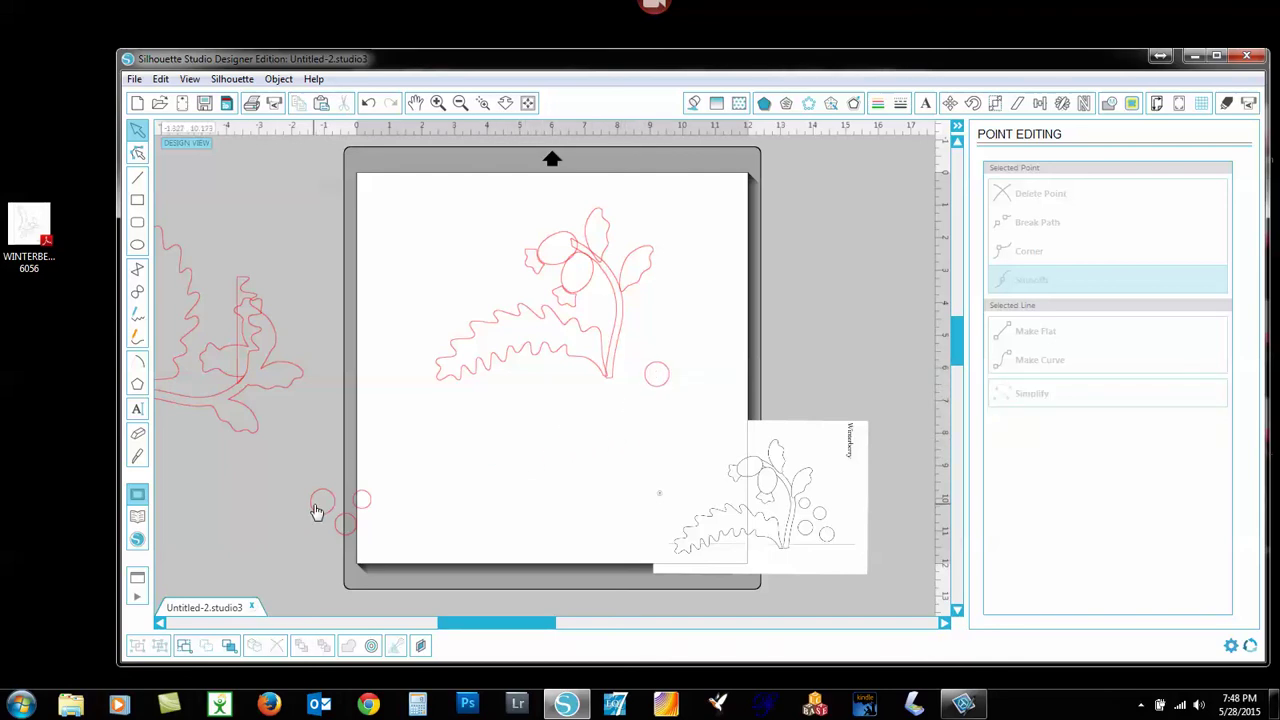
{"action": "left_click_drag", "start_coordinate": [322, 504], "coordinate": [626, 362]}
{"action": "left_click_drag", "start_coordinate": [354, 534], "coordinate": [663, 351]}
{"action": "left_click", "coordinate": [657, 374]}
Tidy the berry cluster, add the fourth berry, and move the reference picture off the mat to the left.
{"action": "left_click", "coordinate": [640, 350]}
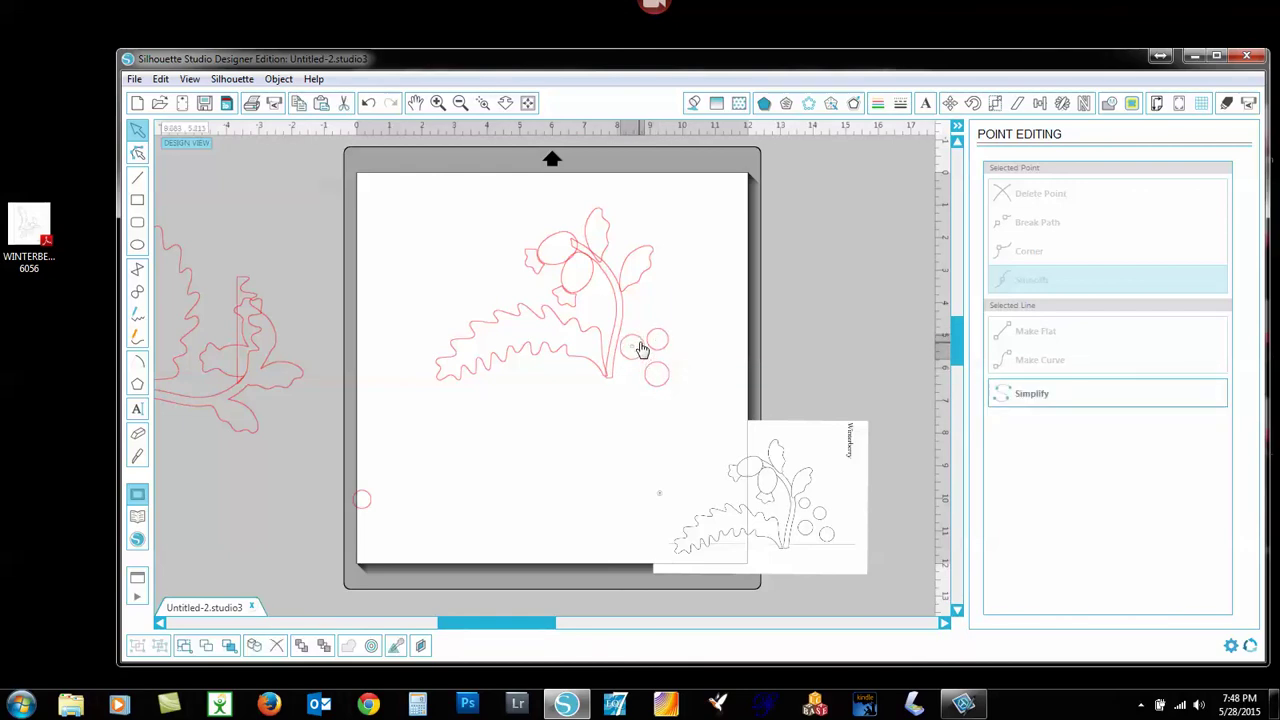
{"action": "left_click_drag", "start_coordinate": [650, 372], "coordinate": [663, 391]}
{"action": "left_click", "coordinate": [663, 391]}
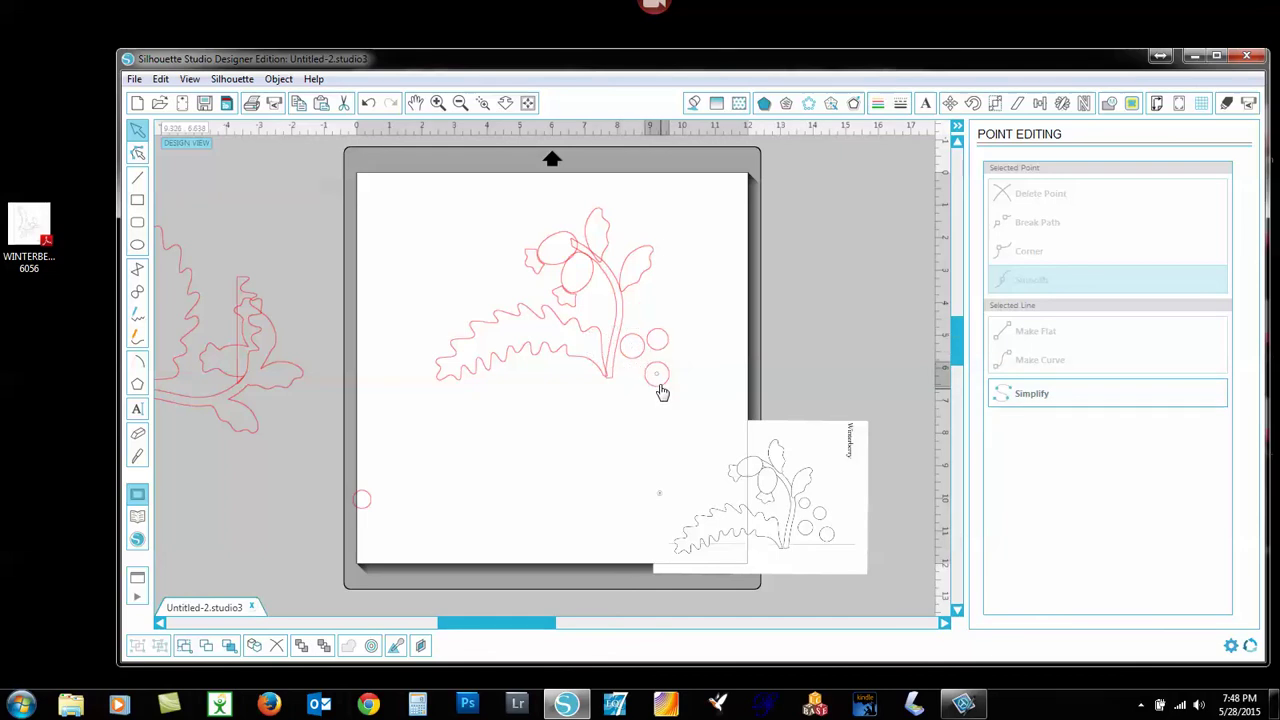
{"action": "left_click", "coordinate": [660, 383]}
{"action": "left_click_drag", "start_coordinate": [668, 346], "coordinate": [665, 336]}
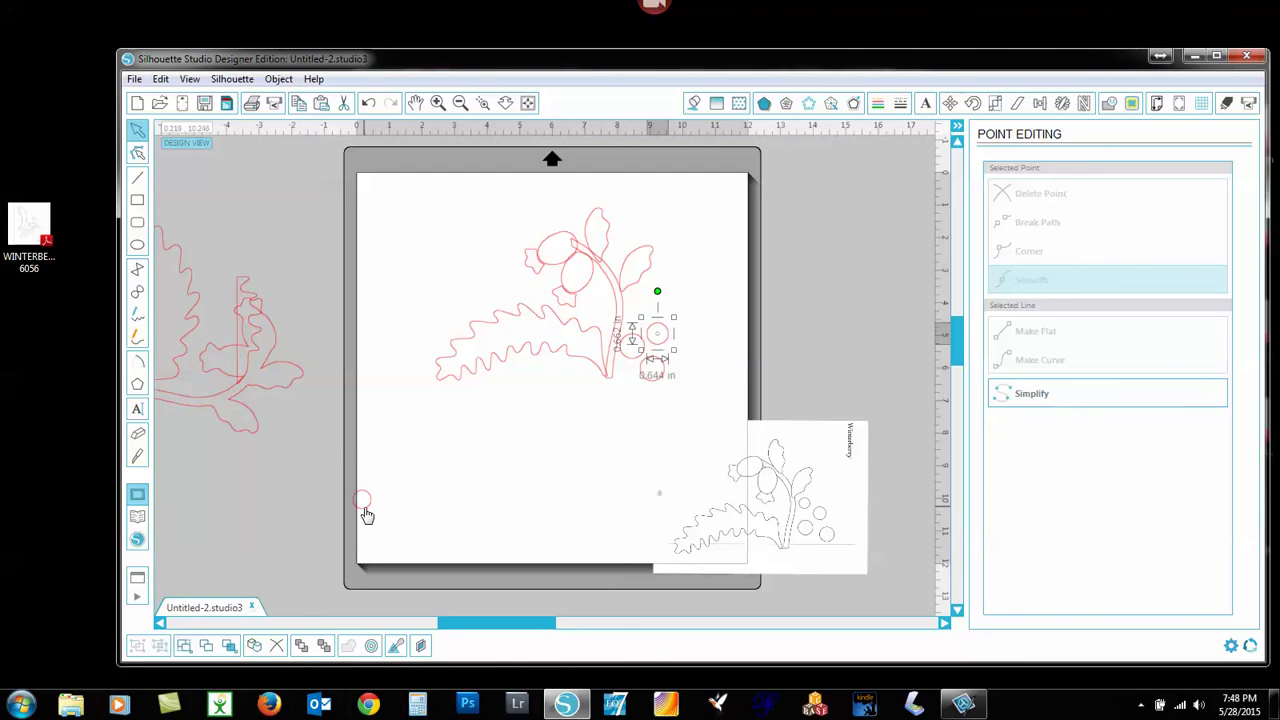
{"action": "left_click_drag", "start_coordinate": [367, 515], "coordinate": [643, 331]}
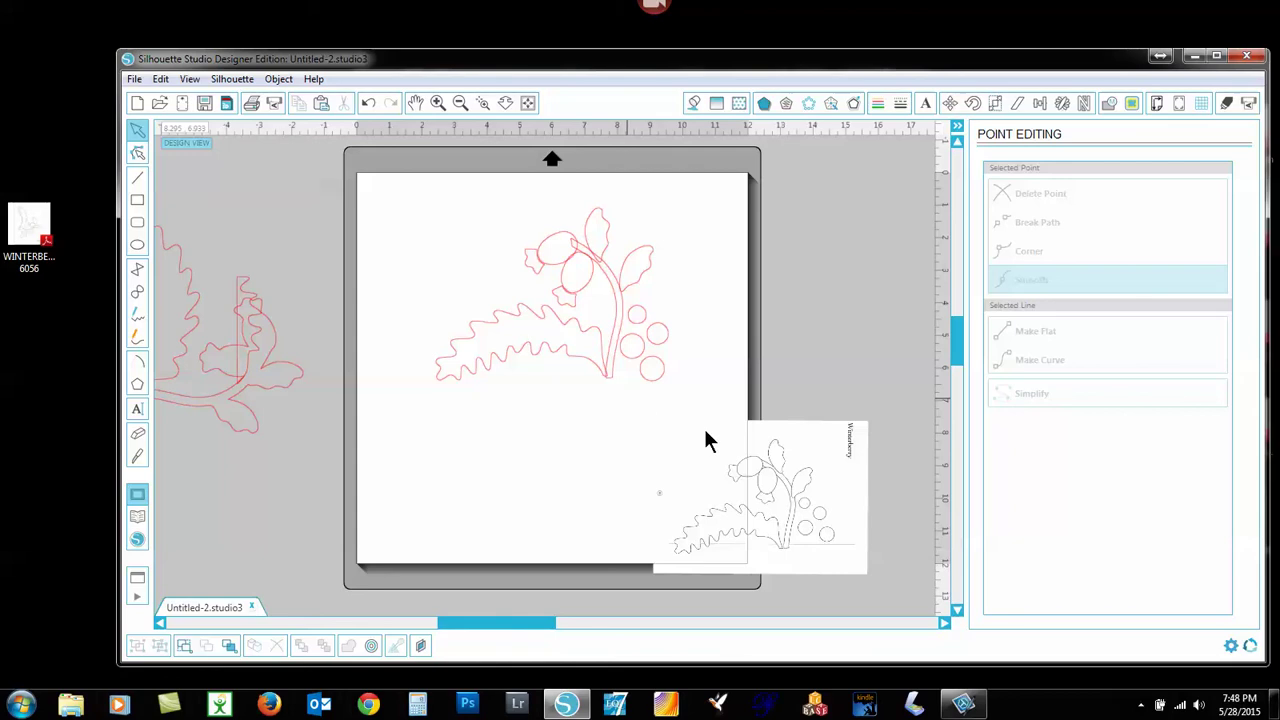
{"action": "left_click_drag", "start_coordinate": [723, 449], "coordinate": [184, 301]}
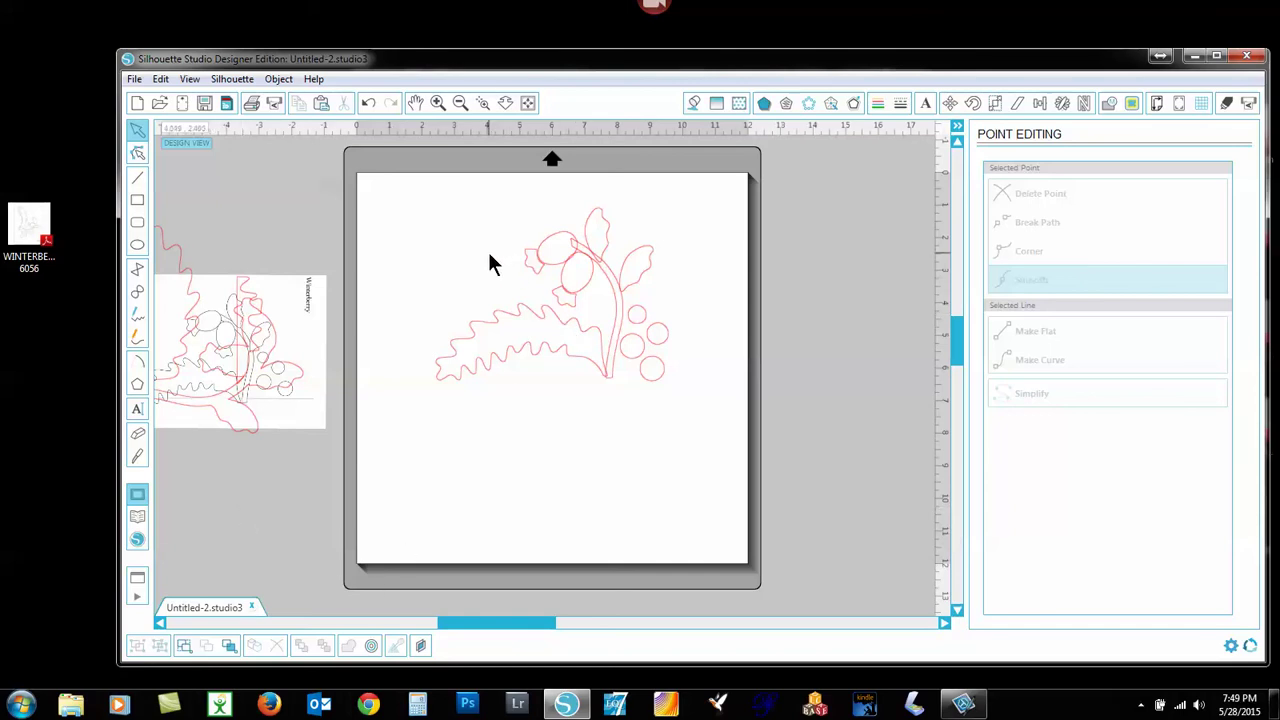
Fill the fern leaf with the red leopard 'snoel 9404 88 large' Snoelle pattern.
{"action": "left_click", "coordinate": [739, 103]}
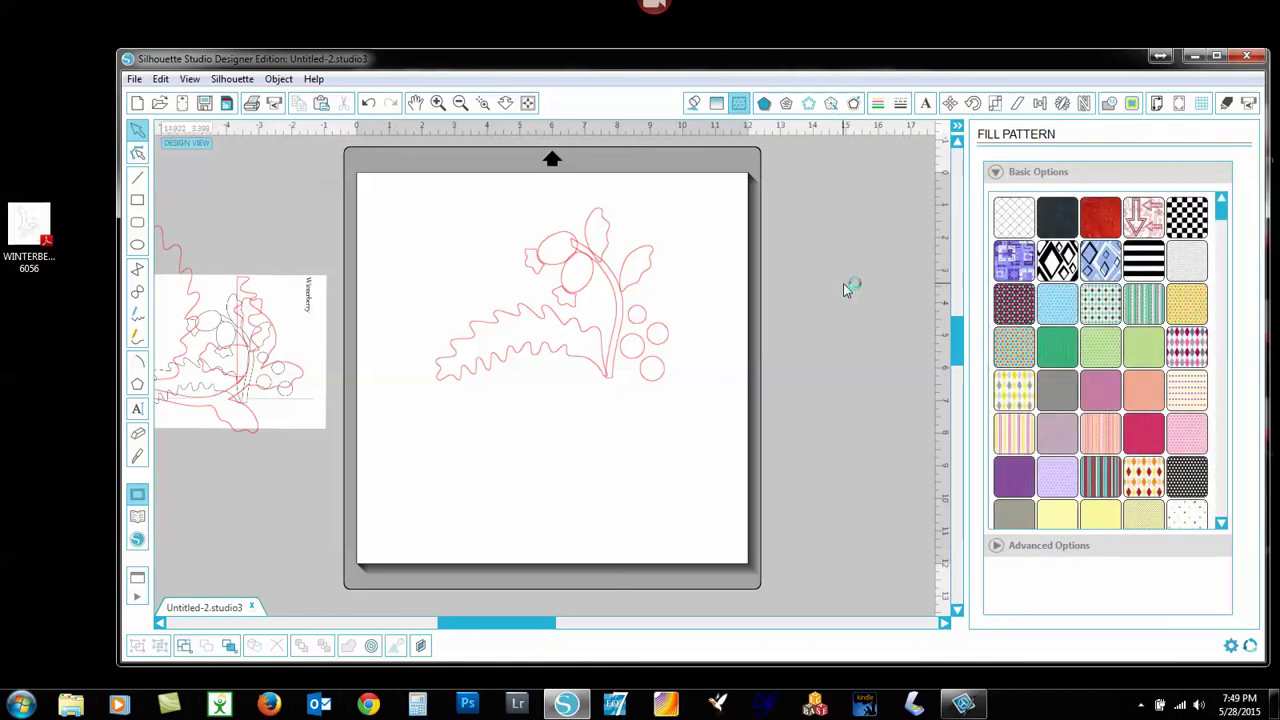
{"action": "left_click_drag", "start_coordinate": [1222, 206], "coordinate": [1232, 286]}
{"action": "left_click_drag", "start_coordinate": [1236, 293], "coordinate": [1251, 437]}
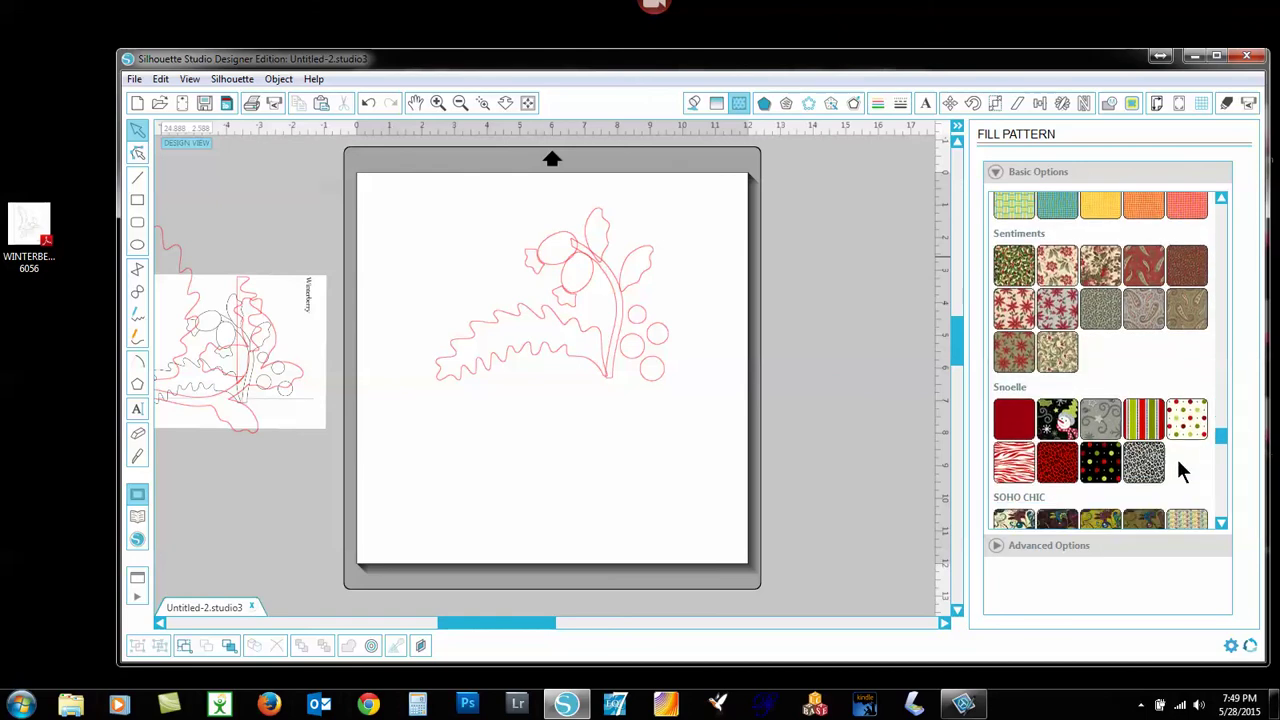
{"action": "left_click", "coordinate": [577, 366]}
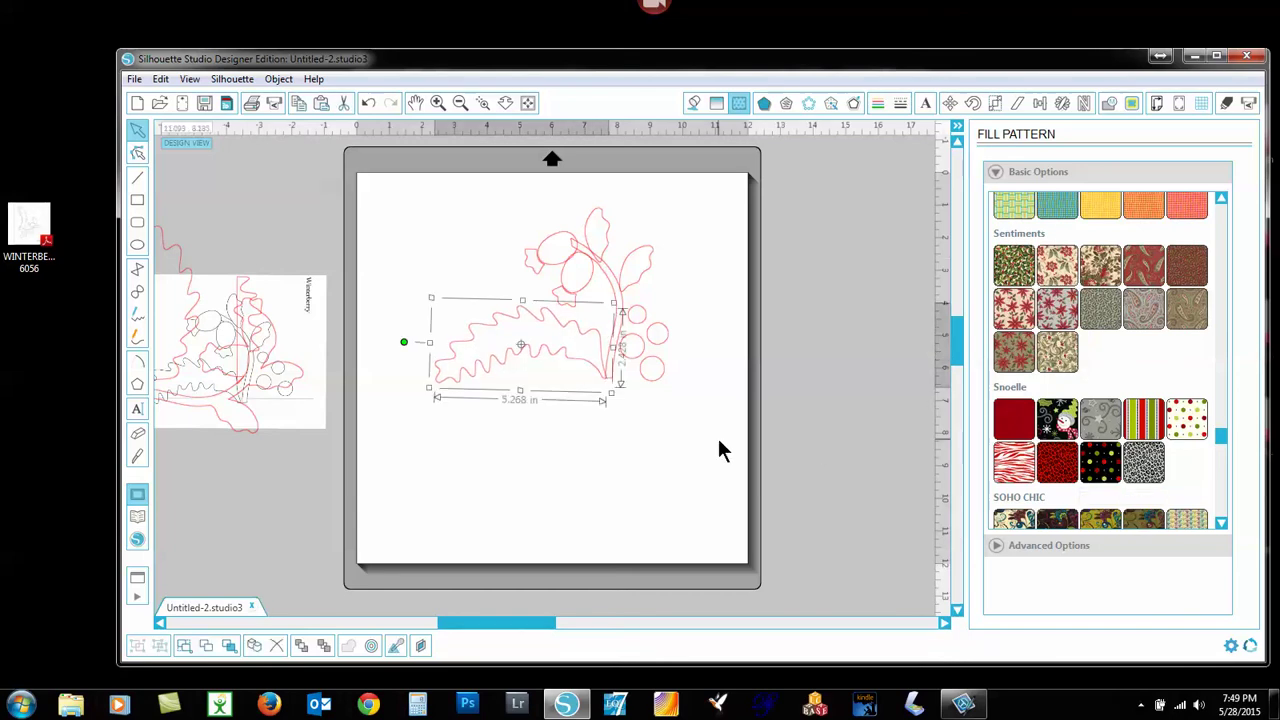
{"action": "left_click", "coordinate": [1103, 476]}
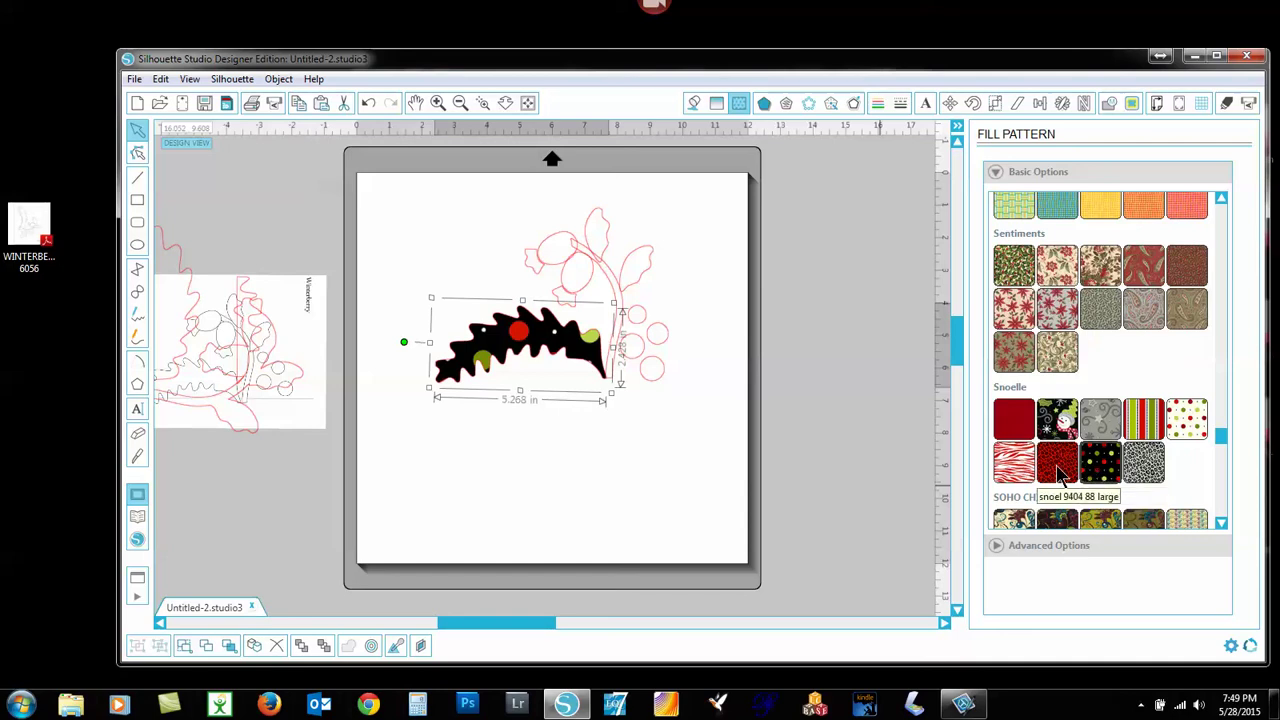
{"action": "left_click", "coordinate": [1059, 474]}
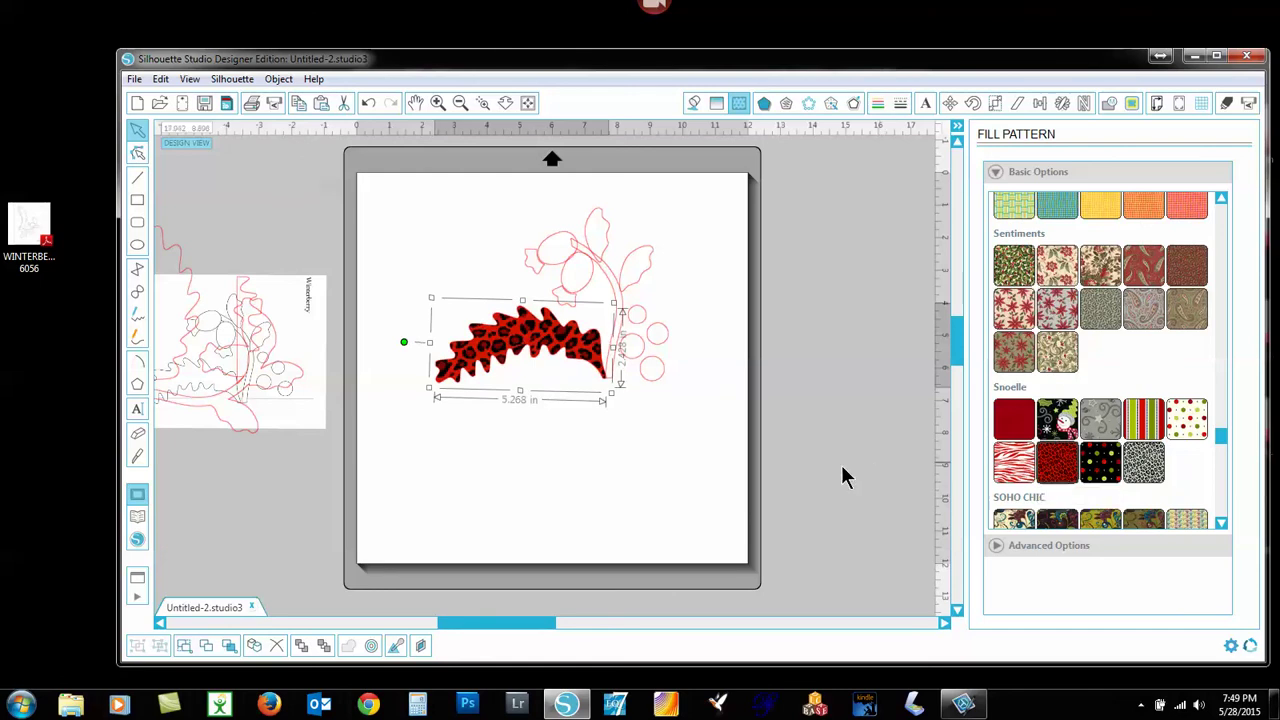
Fill both small leaves at the stem top with the red-green stripe pattern.
{"action": "left_click", "coordinate": [644, 287]}
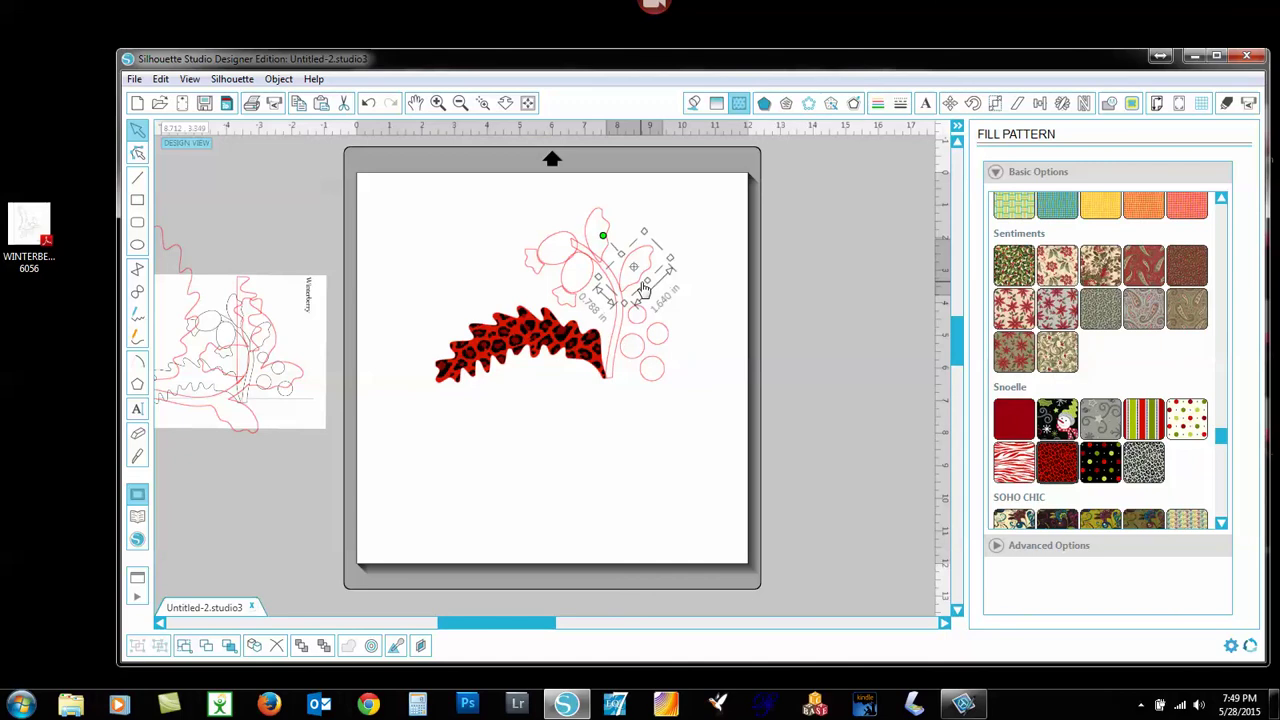
{"action": "left_click", "coordinate": [608, 234]}
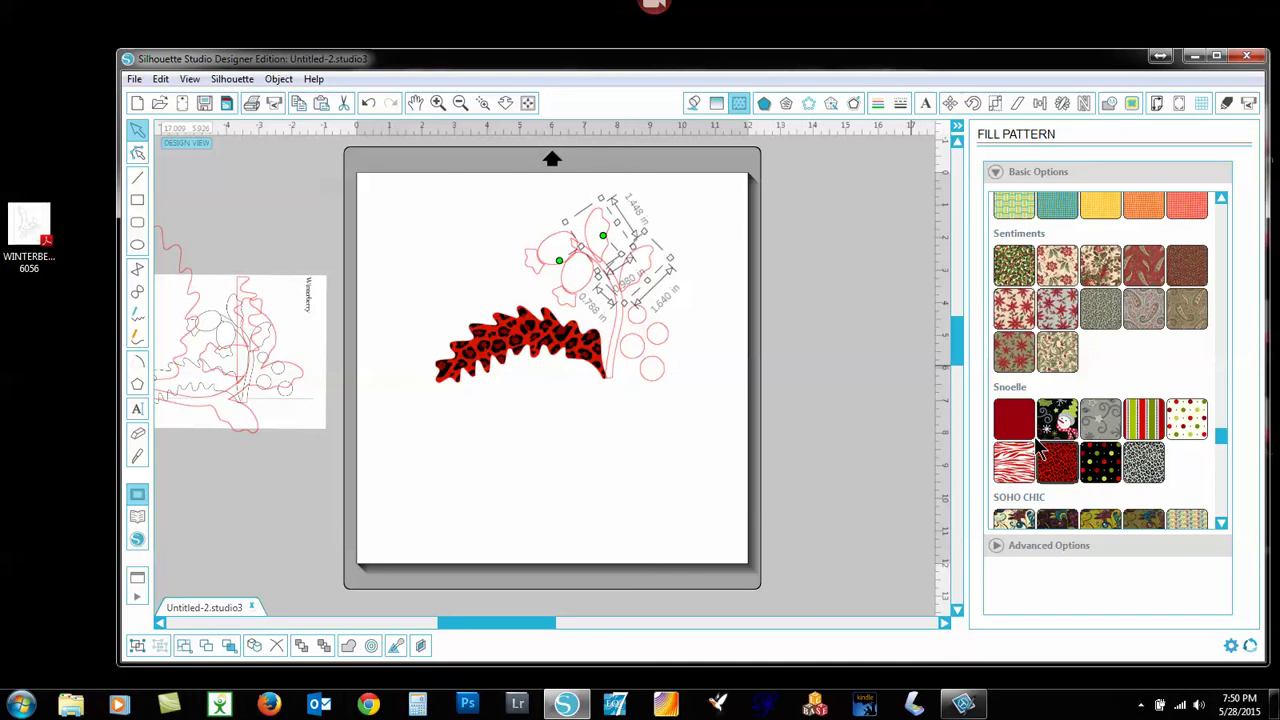
{"action": "left_click", "coordinate": [1146, 426]}
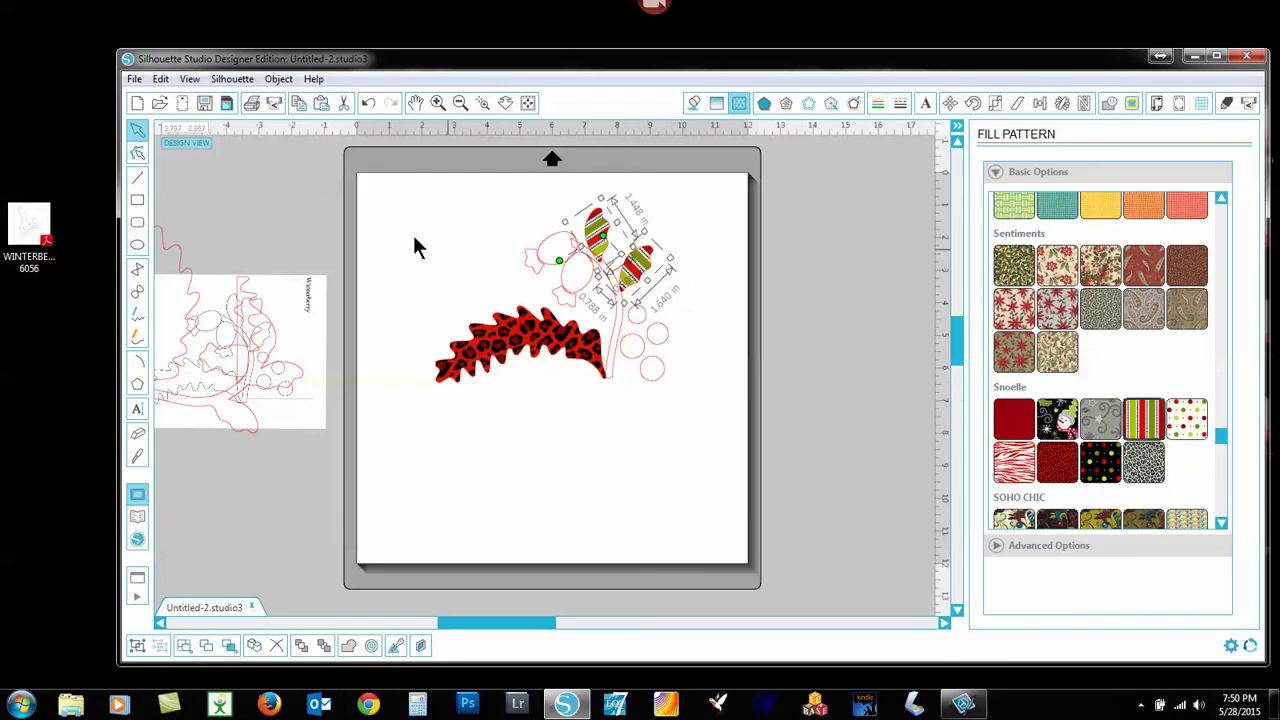
{"action": "left_click", "coordinate": [440, 262]}
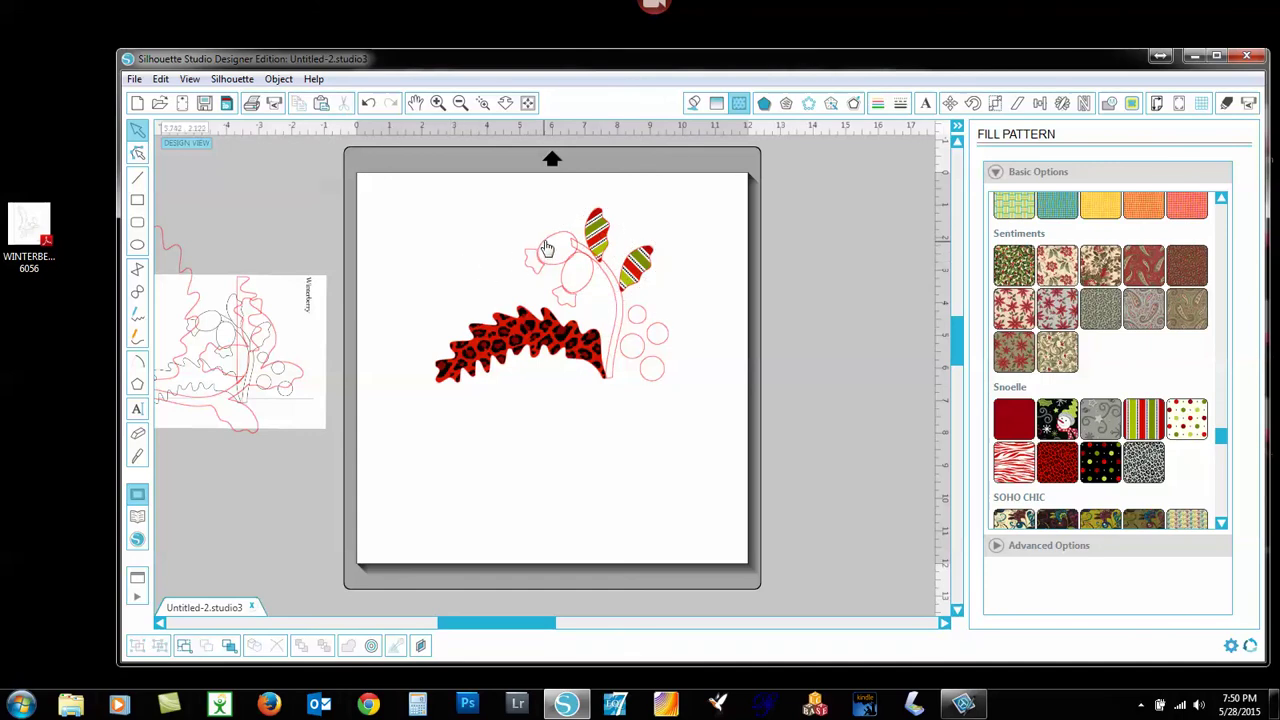
Fill the two oval pods with the leopard-print Snoelle pattern.
{"action": "left_click_drag", "start_coordinate": [547, 248], "coordinate": [592, 287]}
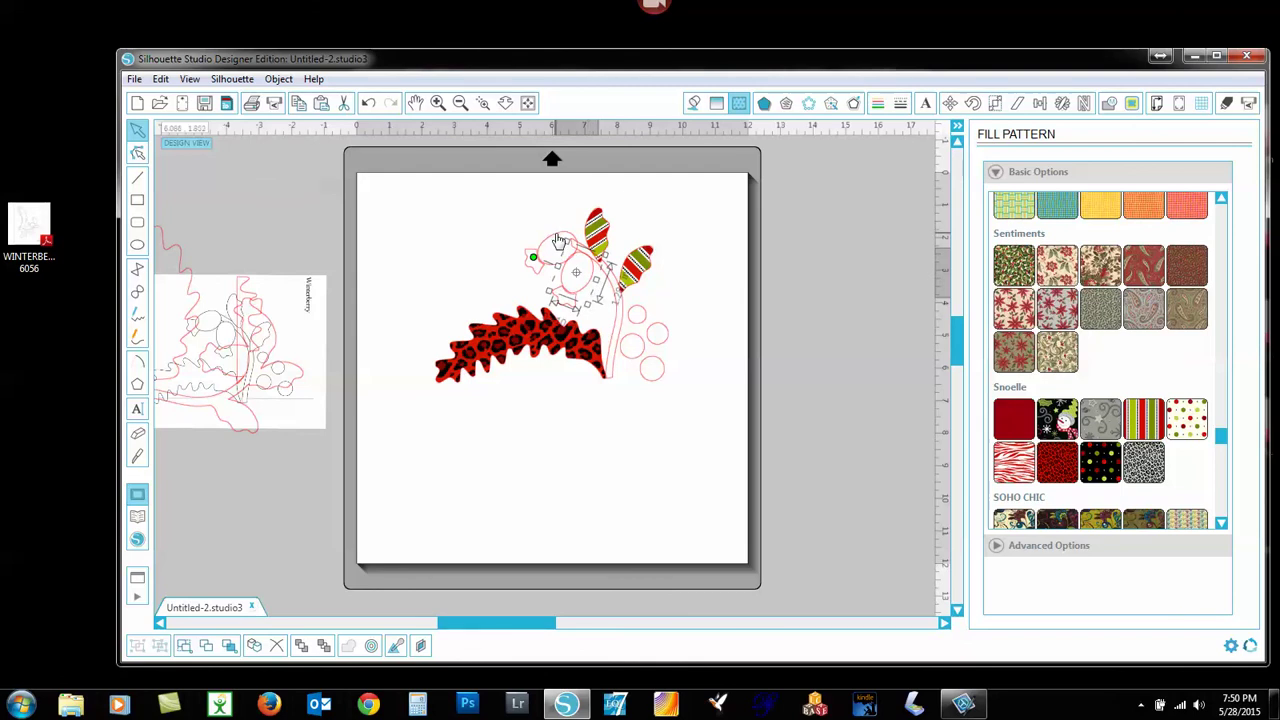
{"action": "left_click", "coordinate": [559, 242]}
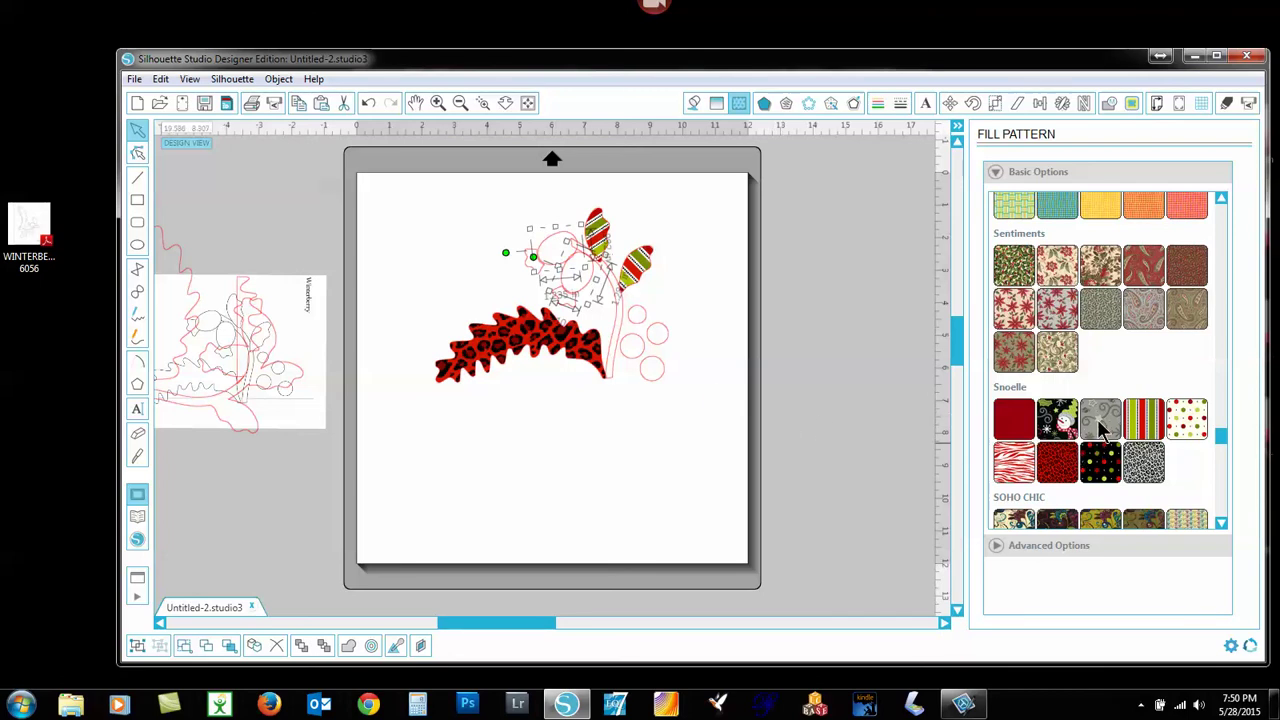
{"action": "left_click", "coordinate": [1152, 468]}
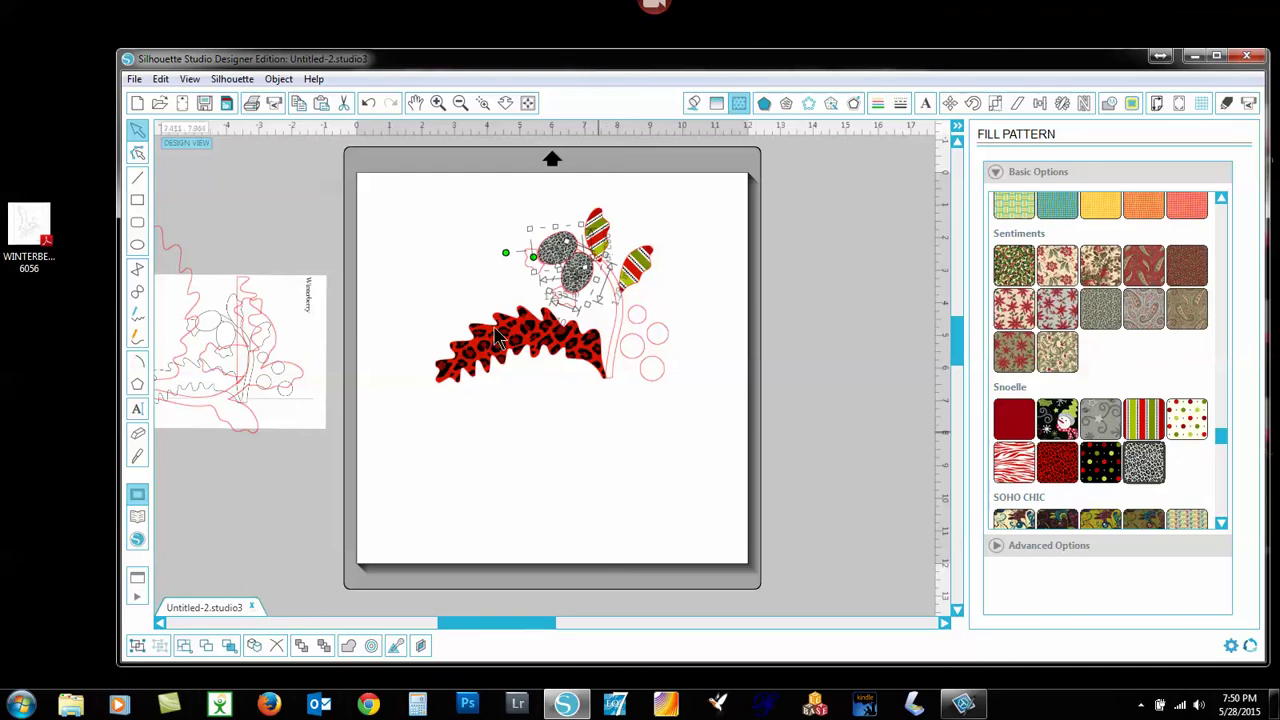
Fill the small cap pieces around the pods with dark red.
{"action": "left_click", "coordinate": [532, 278]}
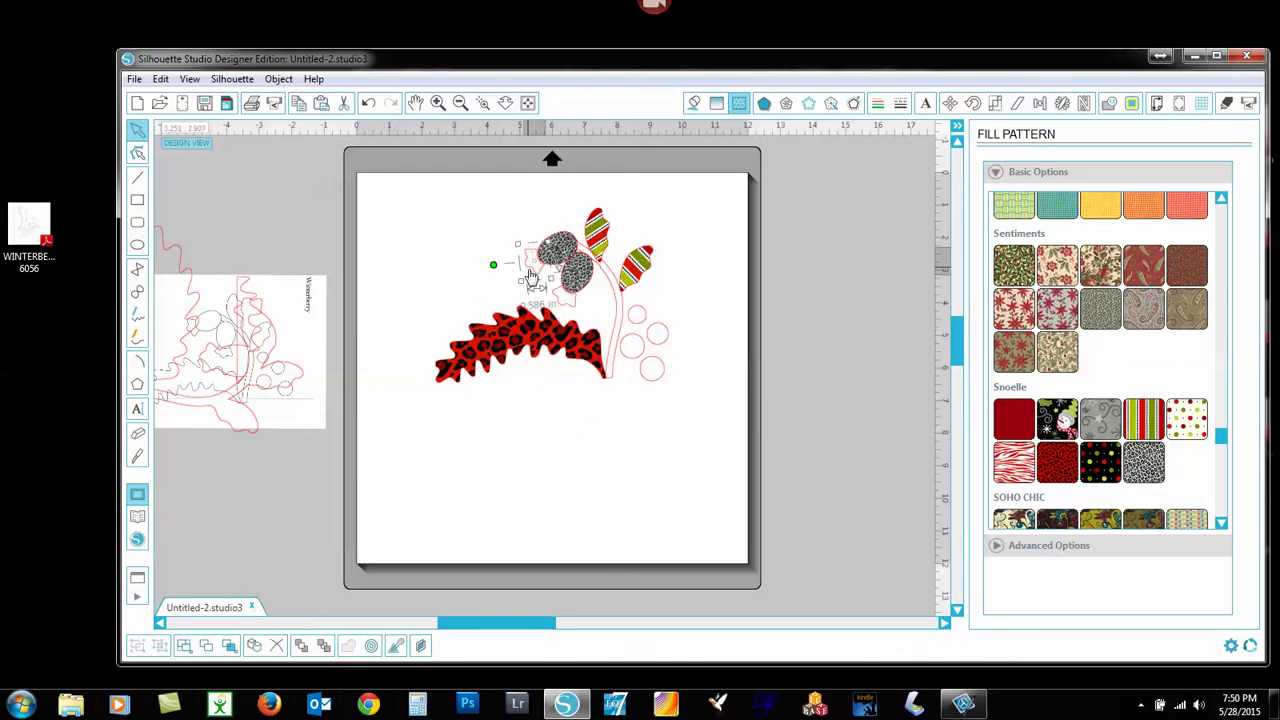
{"action": "left_click", "coordinate": [566, 310]}
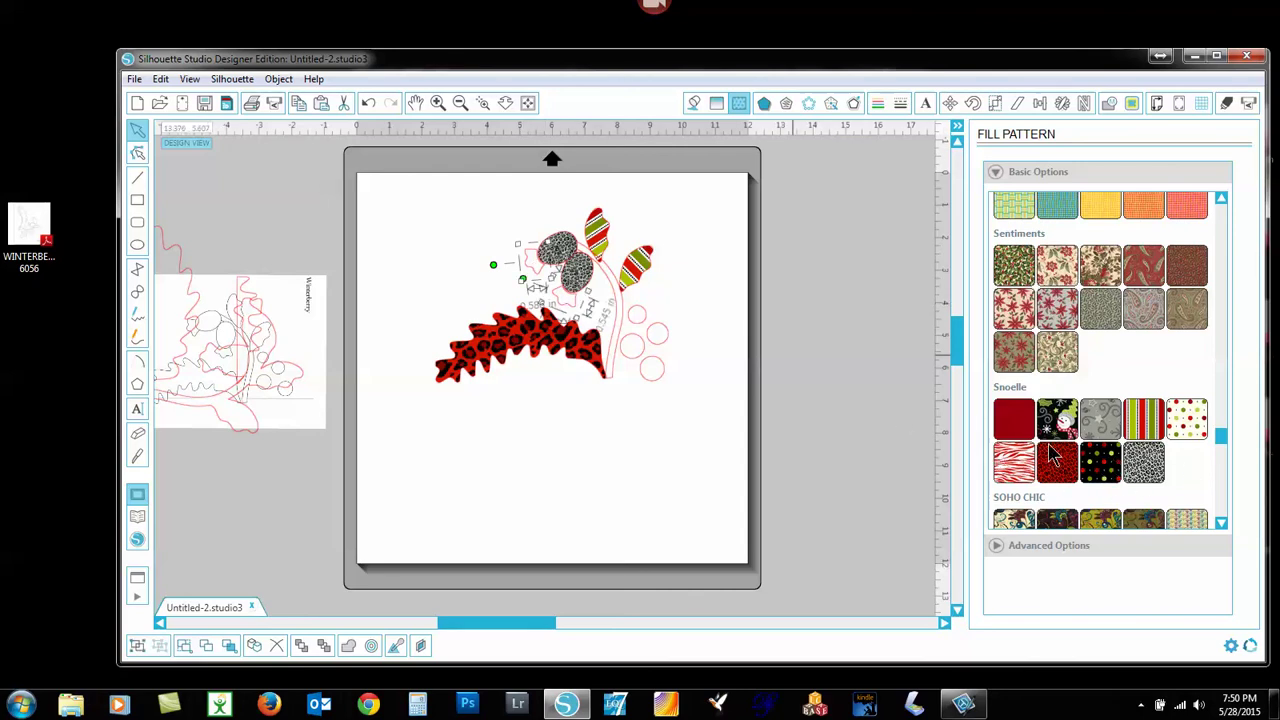
{"action": "left_click", "coordinate": [1022, 428]}
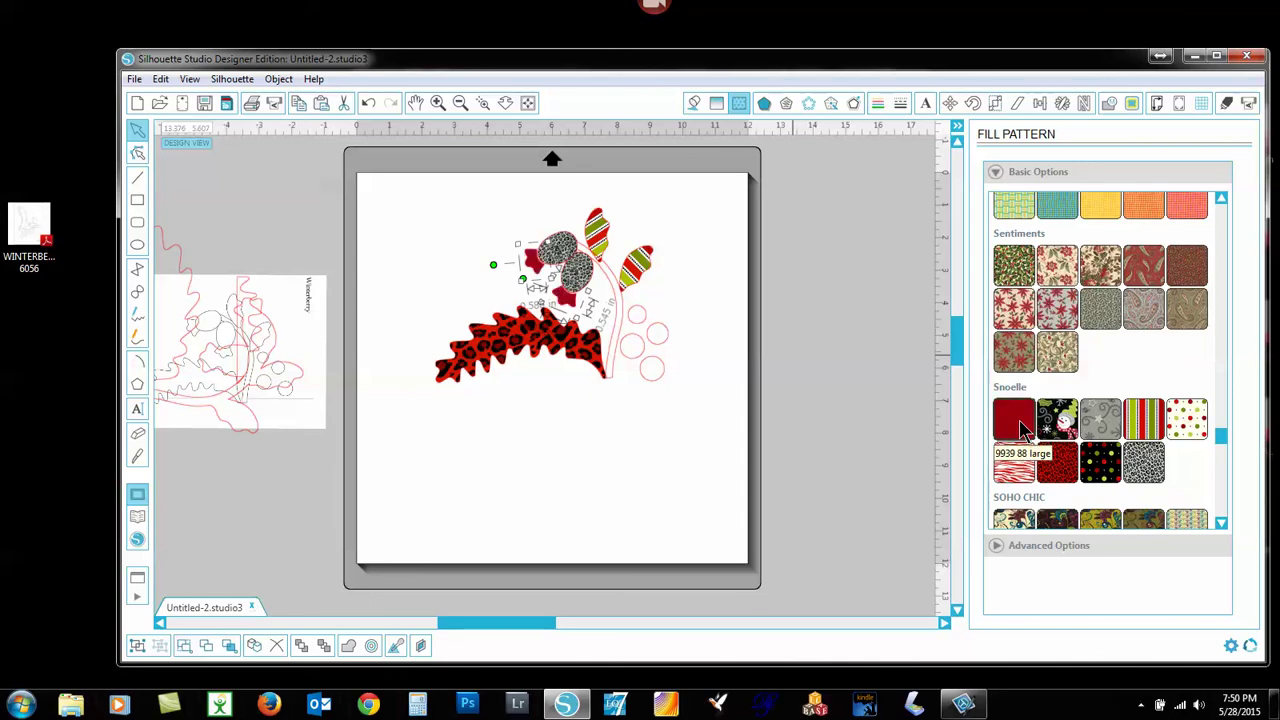
{"action": "left_click", "coordinate": [643, 440]}
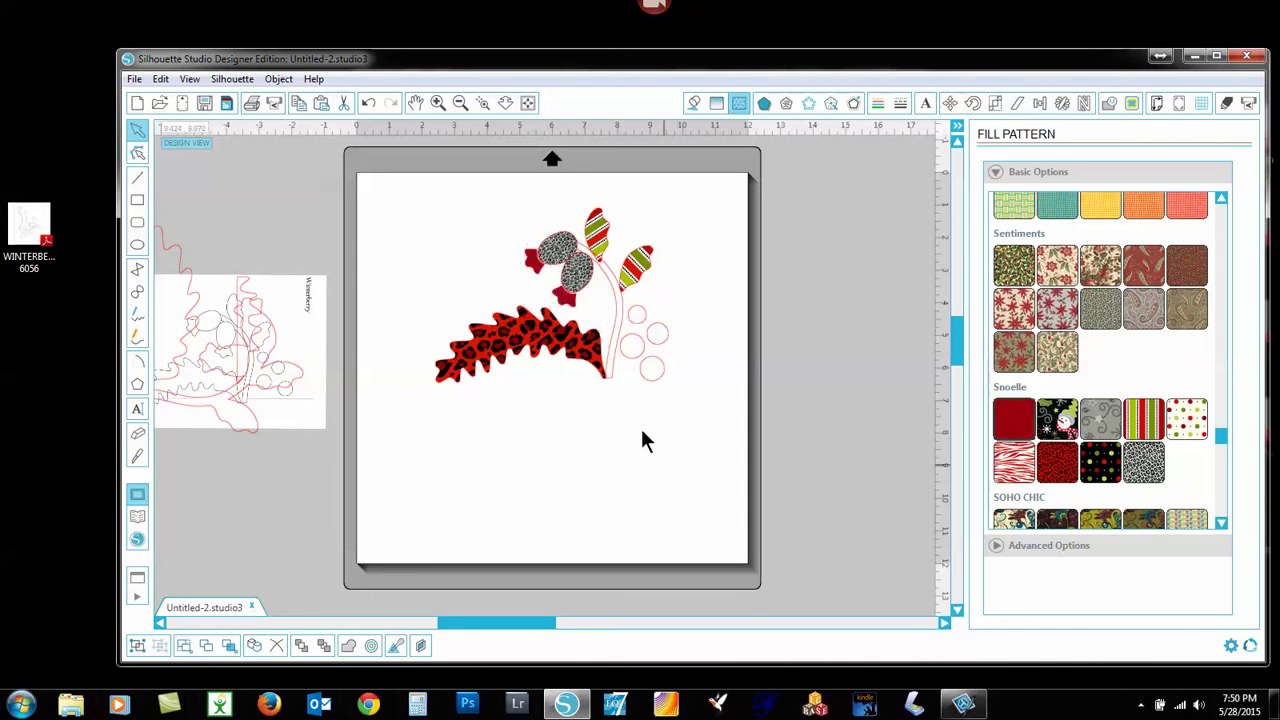
Fill the stem with the red-and-white zebra stripe pattern.
{"action": "left_click", "coordinate": [614, 384]}
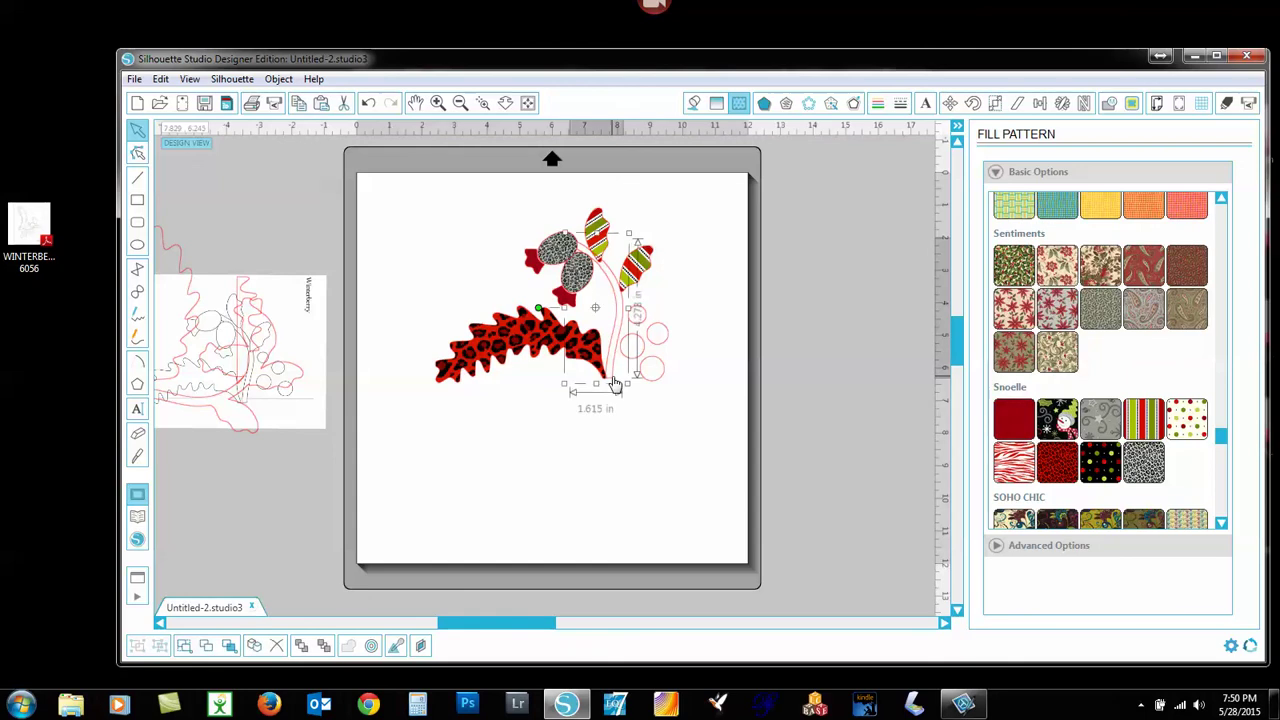
{"action": "left_click", "coordinate": [1103, 420]}
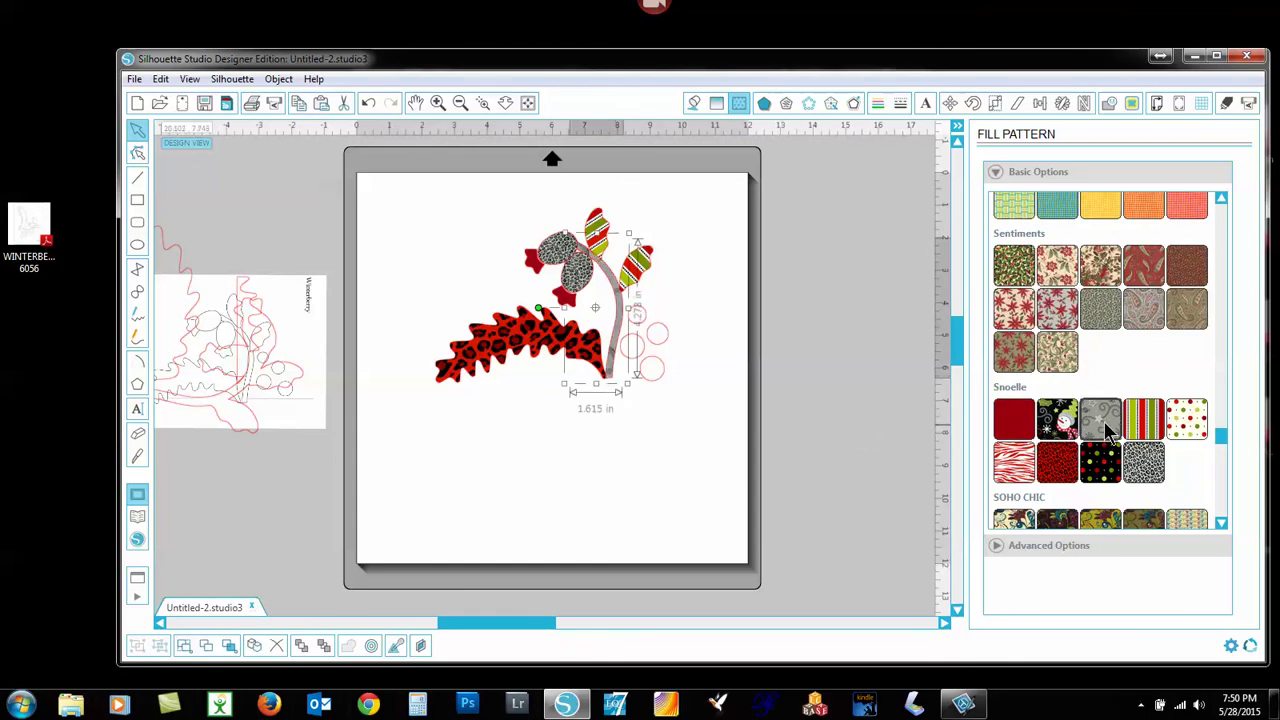
{"action": "left_click", "coordinate": [1021, 476]}
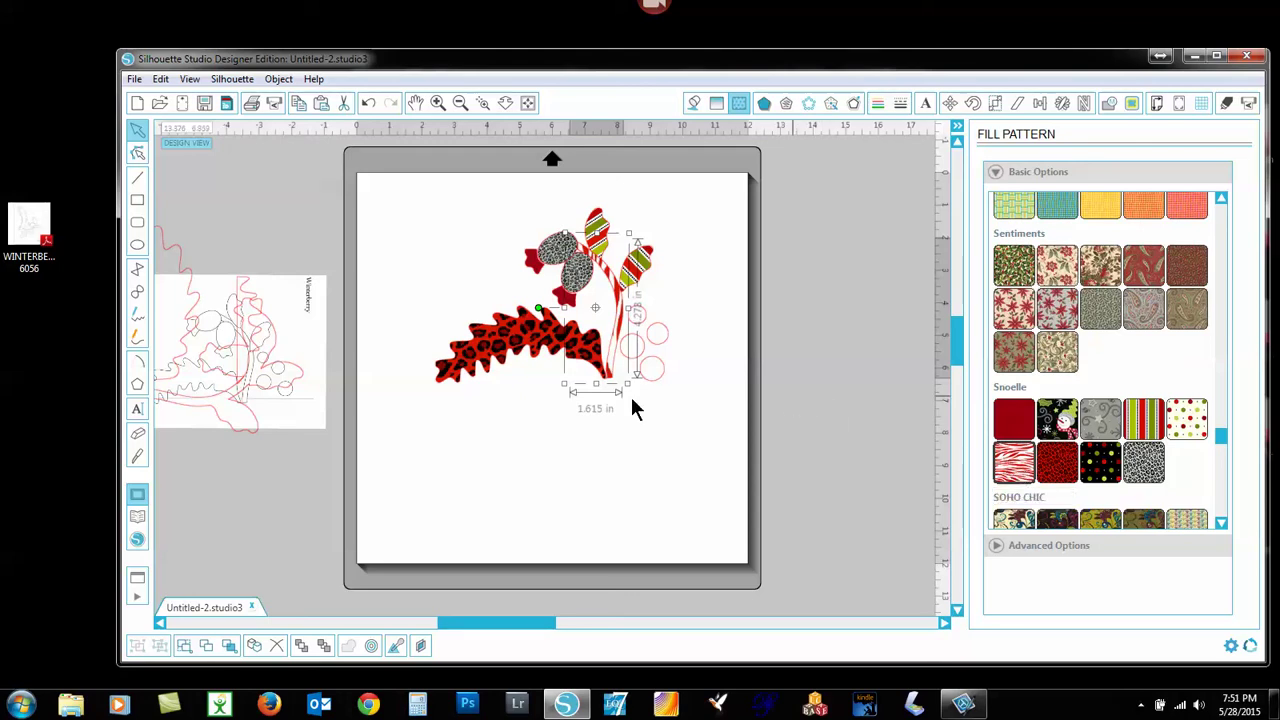
{"action": "left_click", "coordinate": [665, 316]}
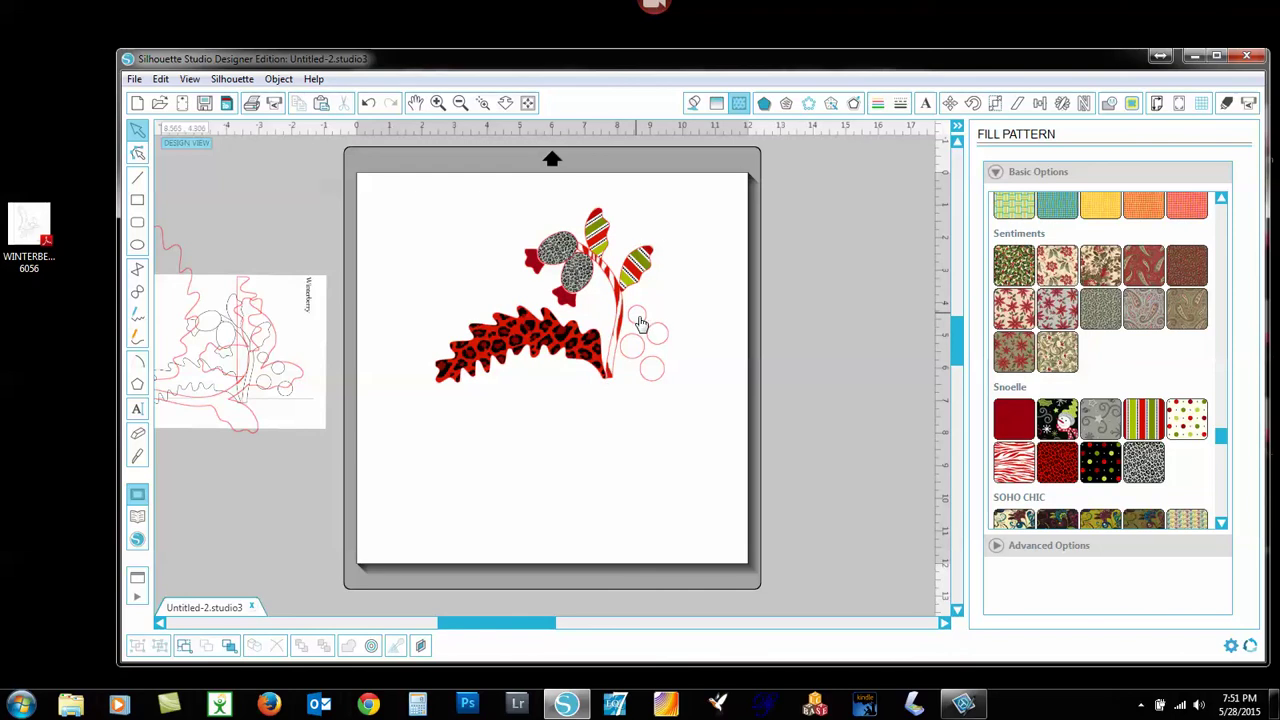
Select the four berry circles and fill them with dark red Snoelle.
{"action": "left_click", "coordinate": [641, 328]}
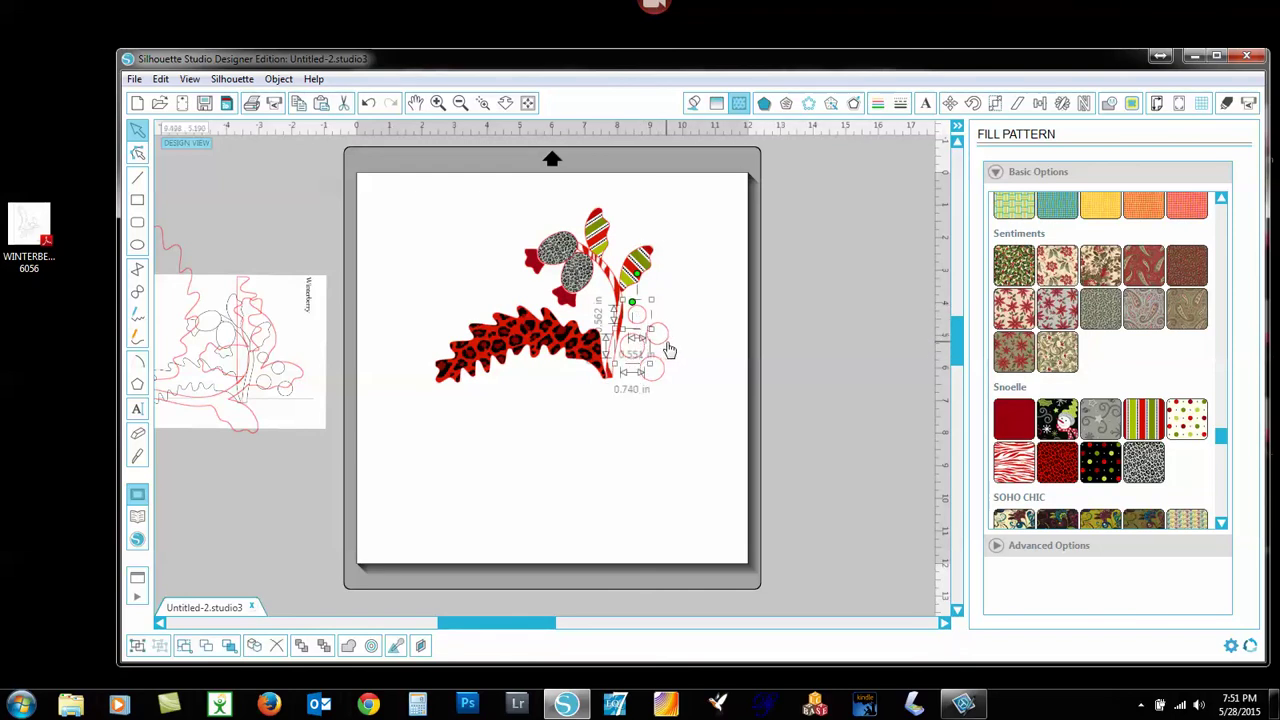
{"action": "left_click", "coordinate": [669, 349], "text": "shift"}
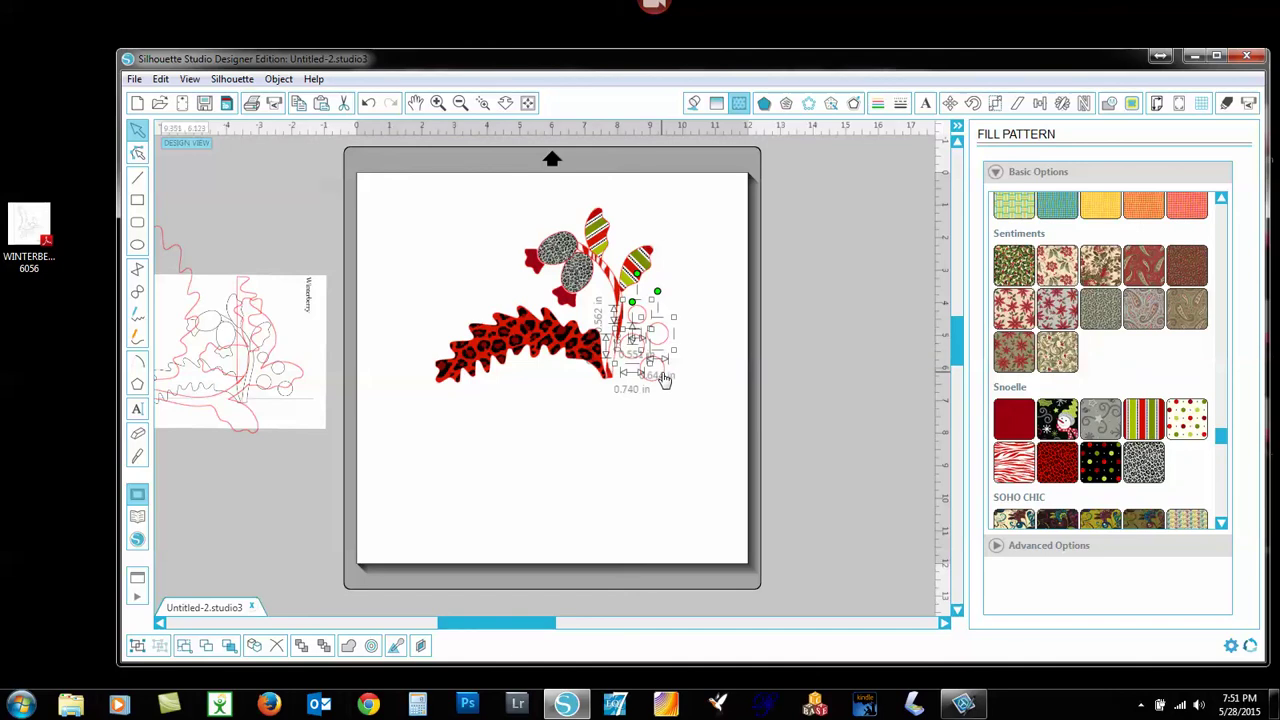
{"action": "right_click", "coordinate": [661, 380]}
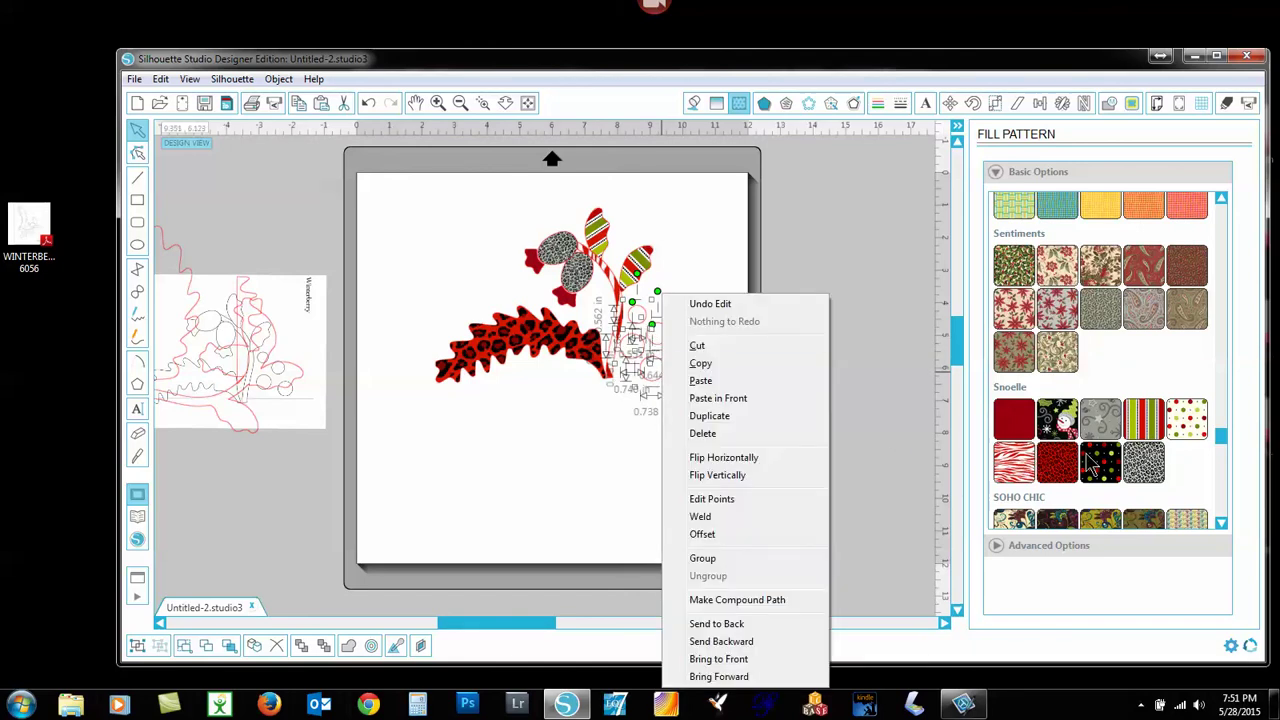
{"action": "left_click", "coordinate": [1012, 425]}
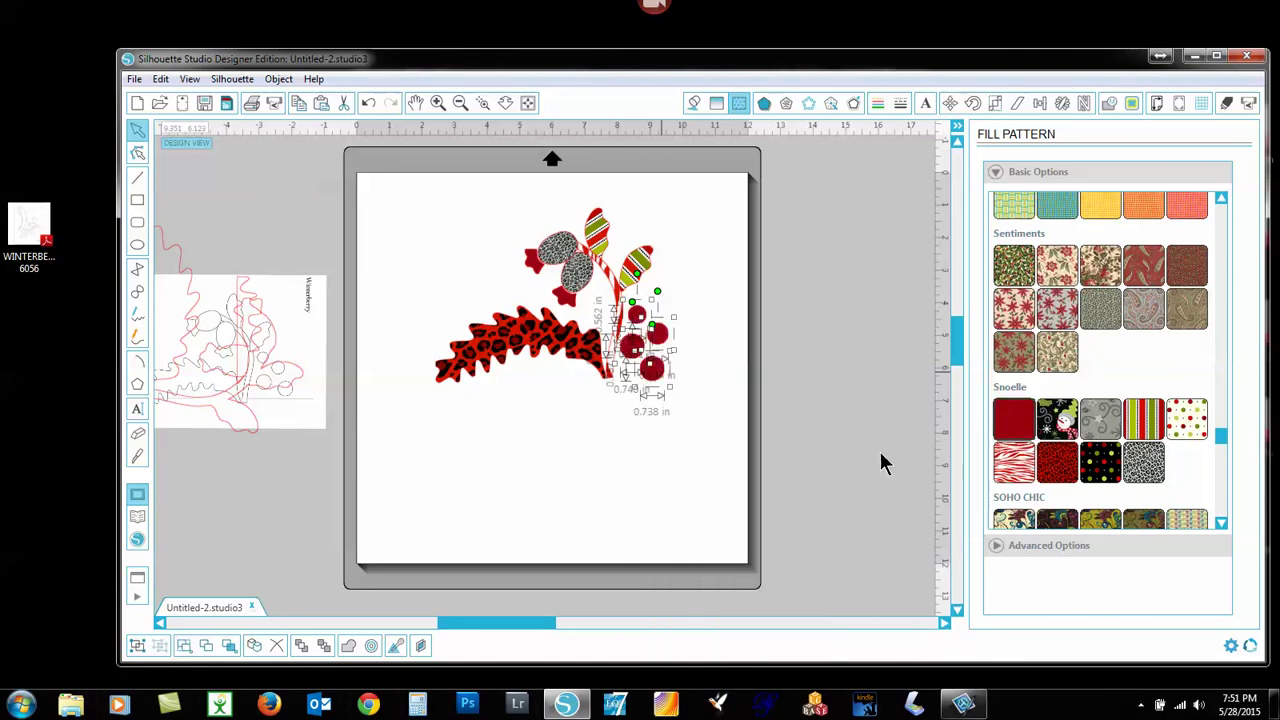
{"action": "left_click", "coordinate": [643, 476]}
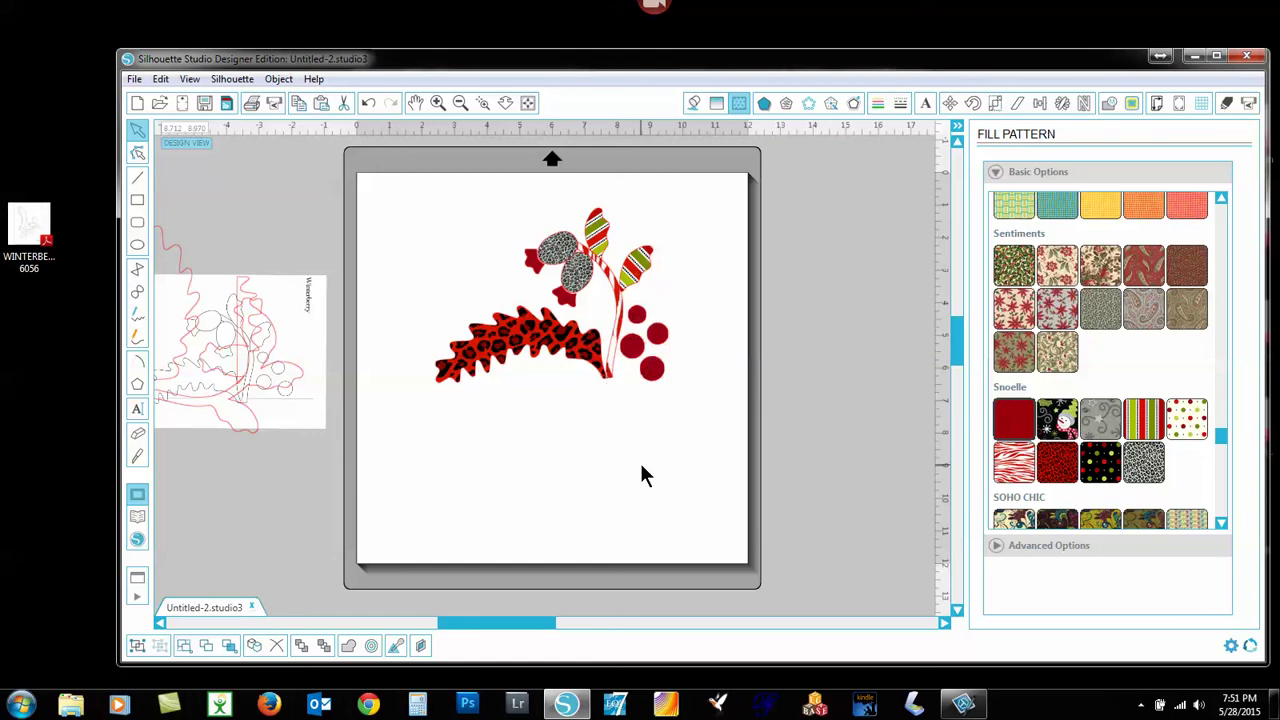
{"action": "left_click", "coordinate": [615, 387]}
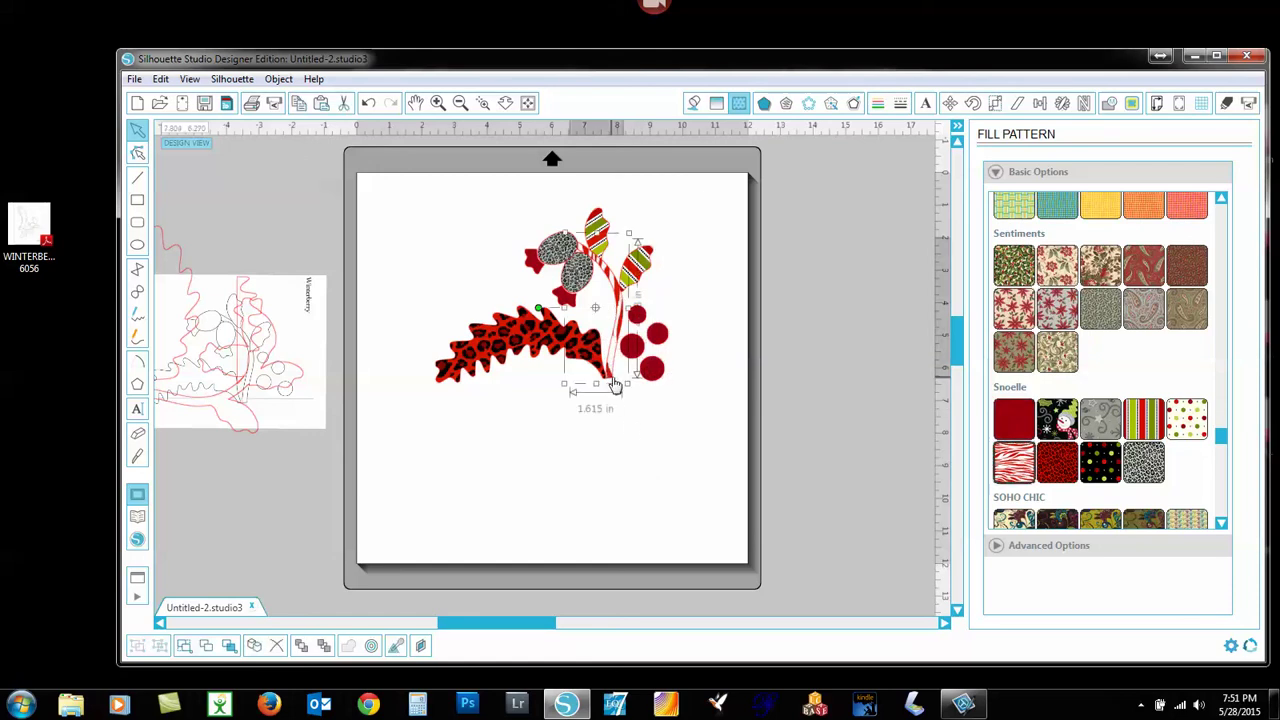
Set the stem's zebra fill Rotate Pattern to 34.0° under Advanced Options.
{"action": "left_click", "coordinate": [1040, 545]}
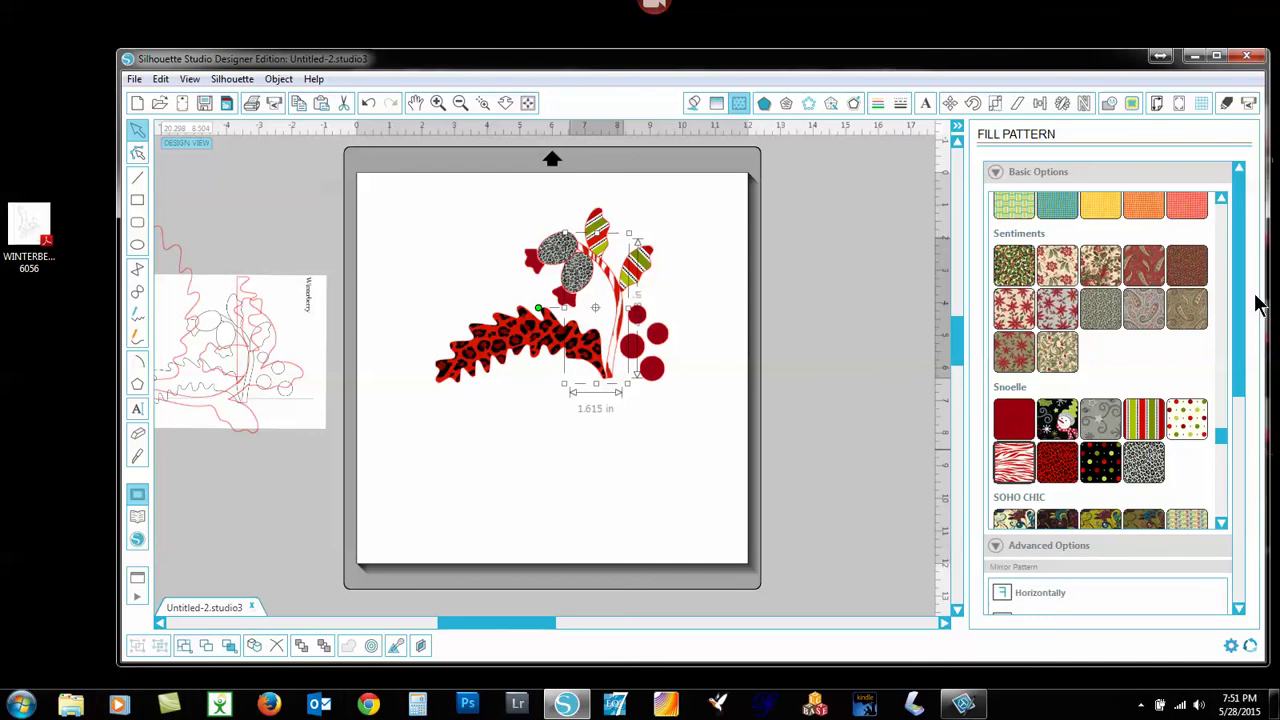
{"action": "left_click_drag", "start_coordinate": [1247, 298], "coordinate": [1272, 482]}
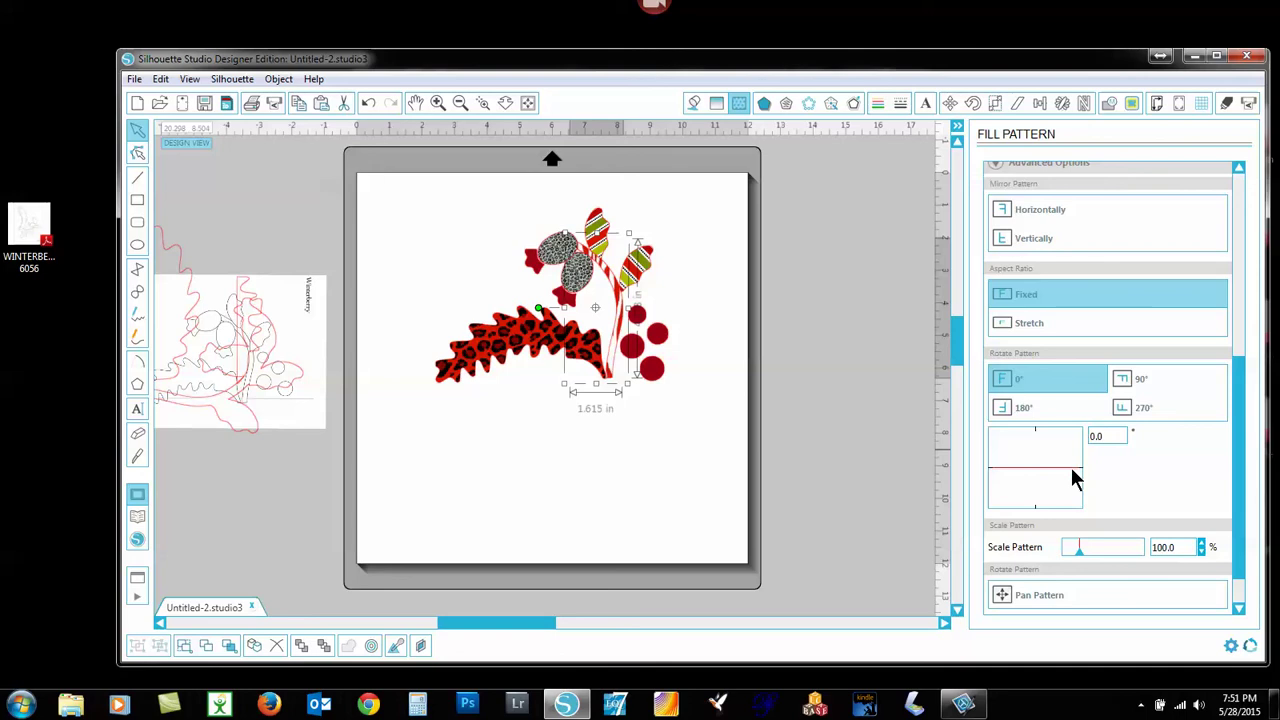
{"action": "left_click_drag", "start_coordinate": [1071, 465], "coordinate": [1068, 503]}
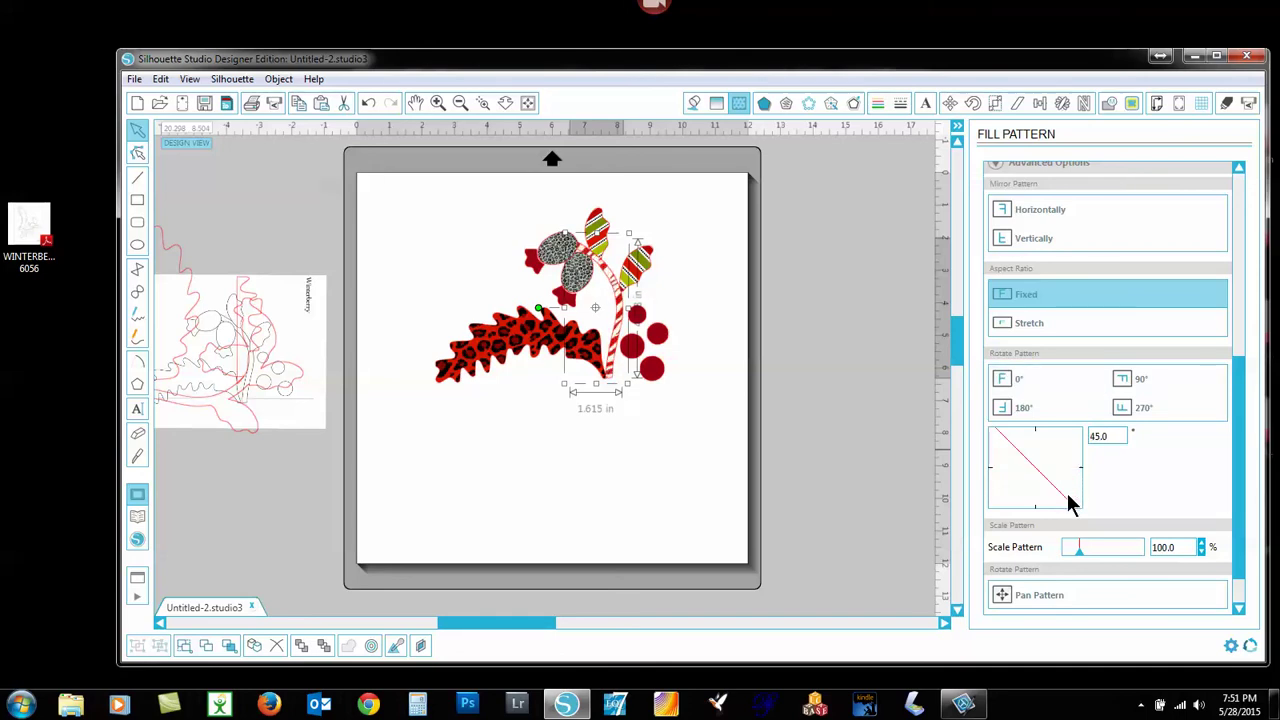
{"action": "left_click", "coordinate": [1067, 492]}
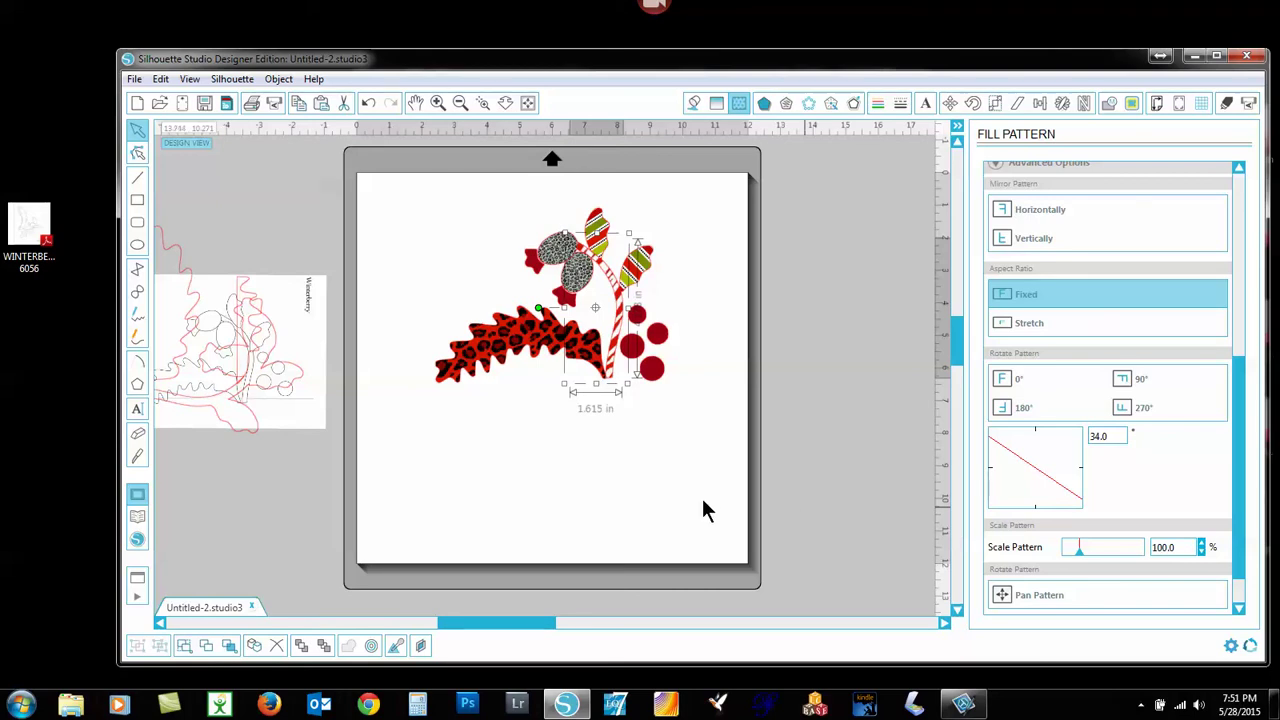
{"action": "left_click", "coordinate": [630, 490]}
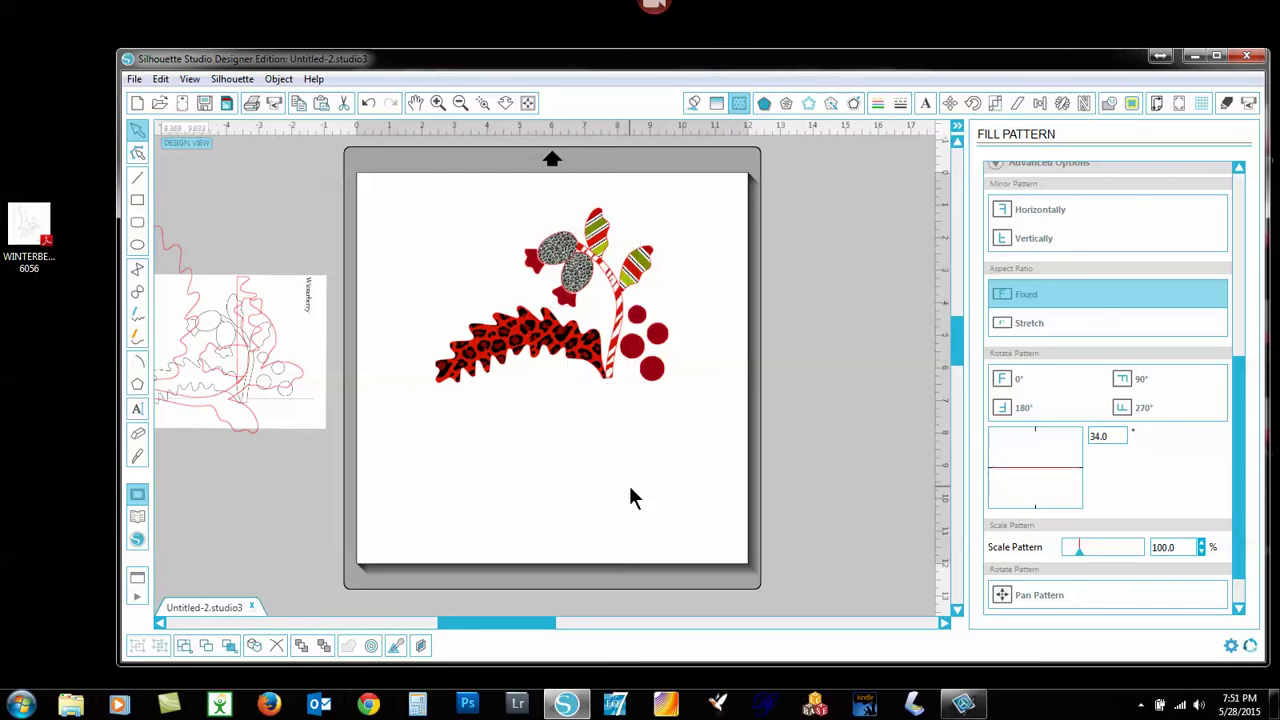
Group every filled branch piece, enlarge the group to 12.815 × 9.607 in, and reposition it on the mat.
{"action": "left_click_drag", "start_coordinate": [410, 176], "coordinate": [800, 440]}
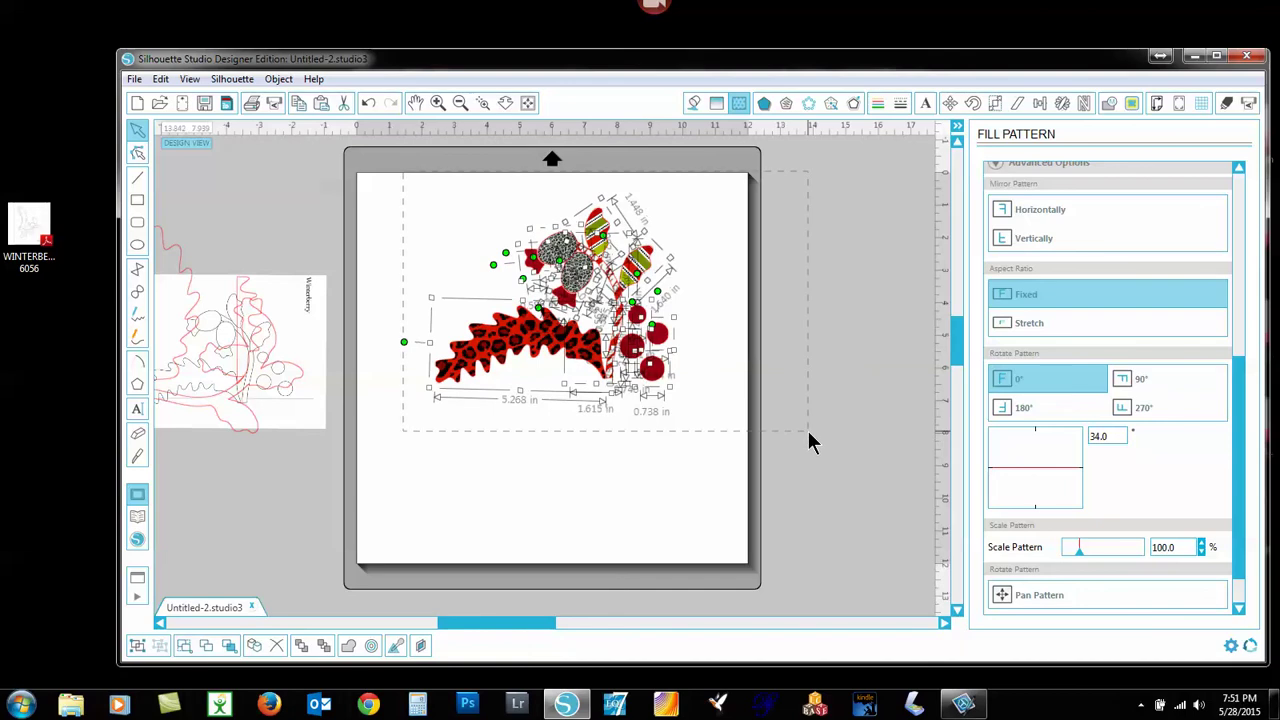
{"action": "right_click", "coordinate": [660, 366]}
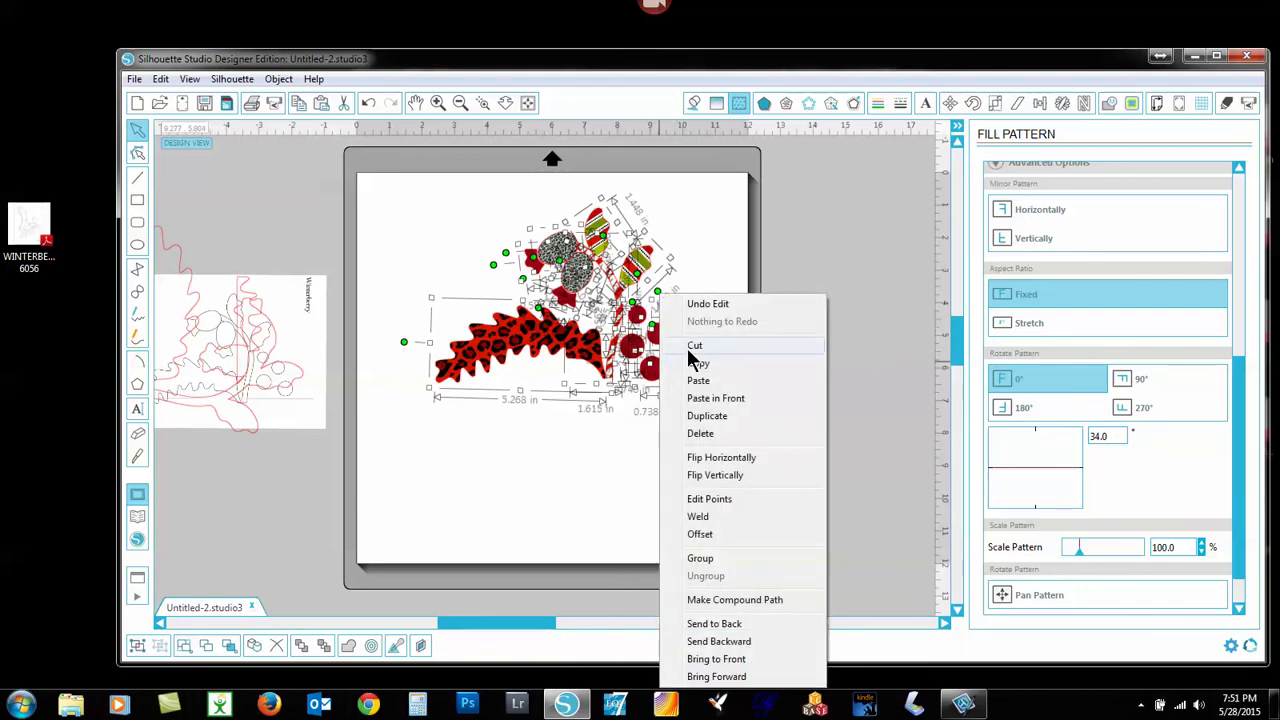
{"action": "left_click", "coordinate": [699, 559]}
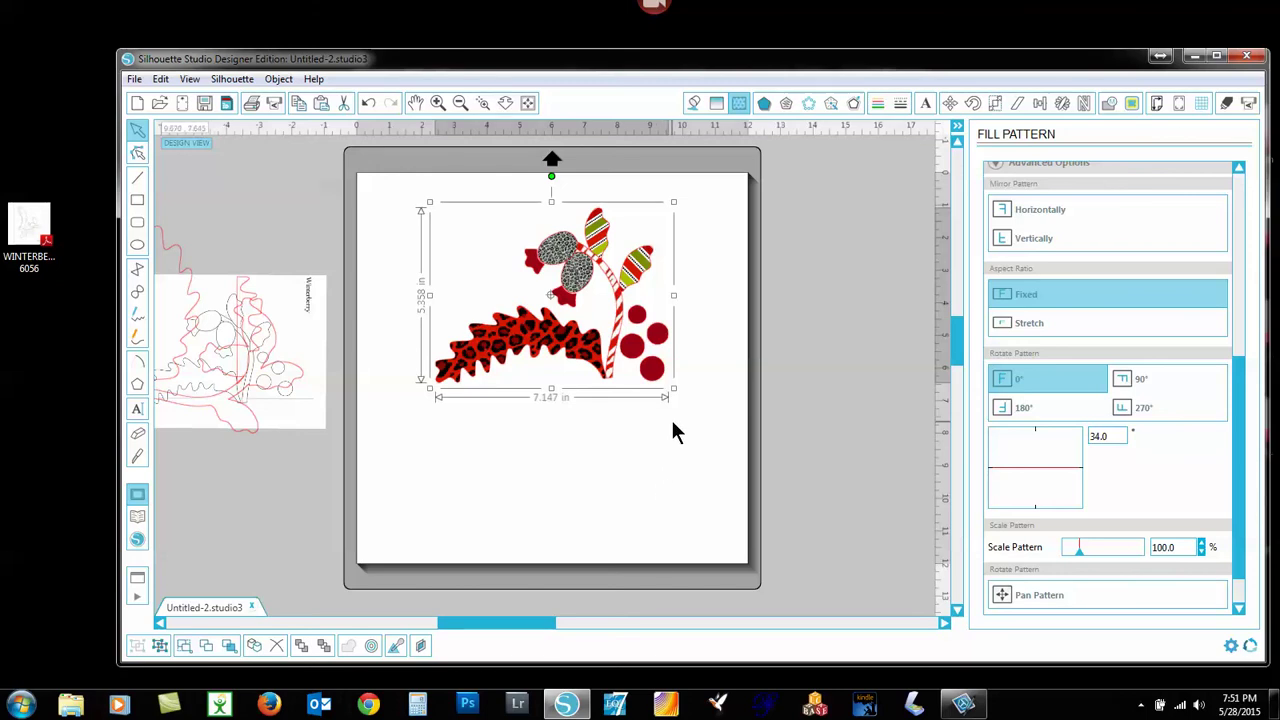
{"action": "left_click_drag", "start_coordinate": [680, 391], "coordinate": [814, 526]}
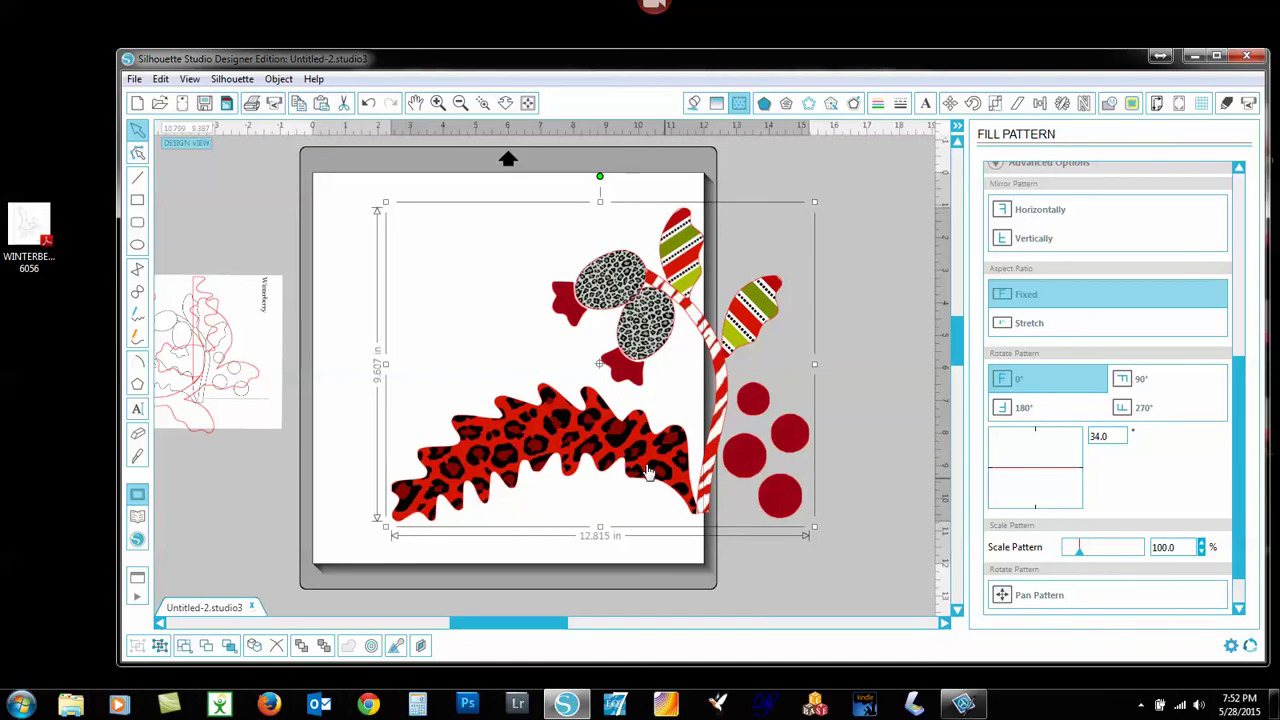
{"action": "left_click_drag", "start_coordinate": [645, 467], "coordinate": [592, 450]}
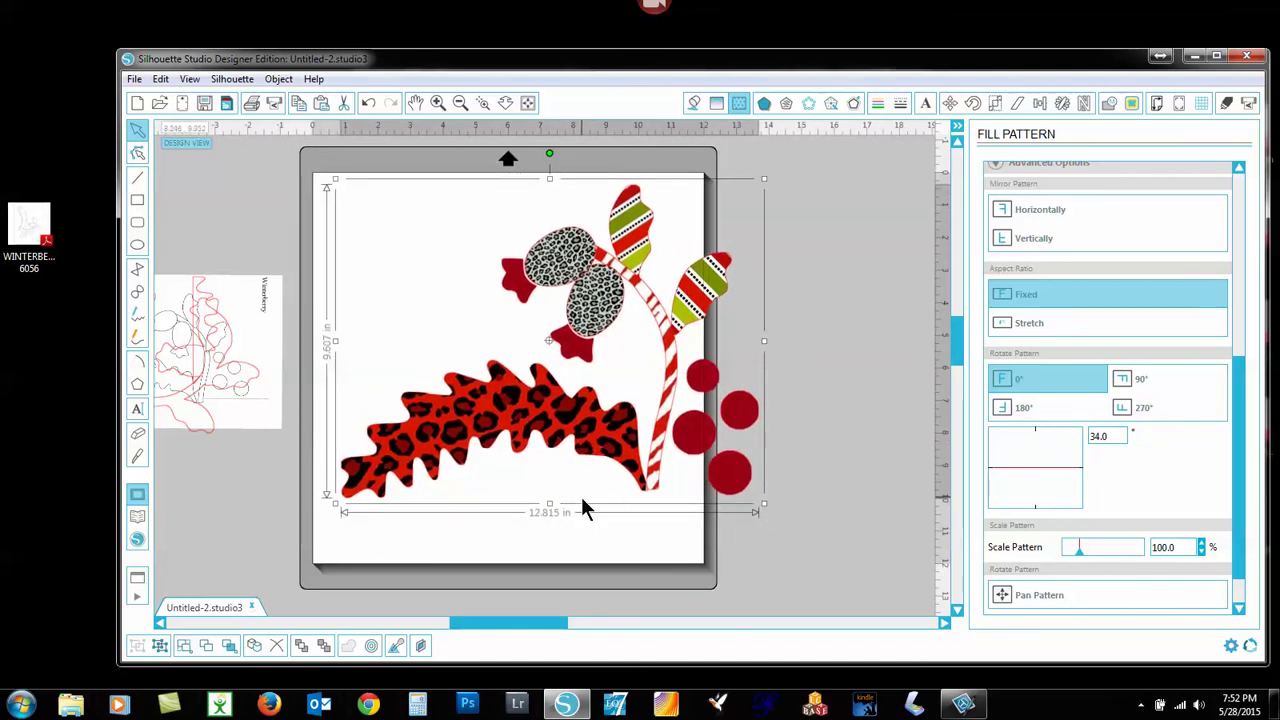